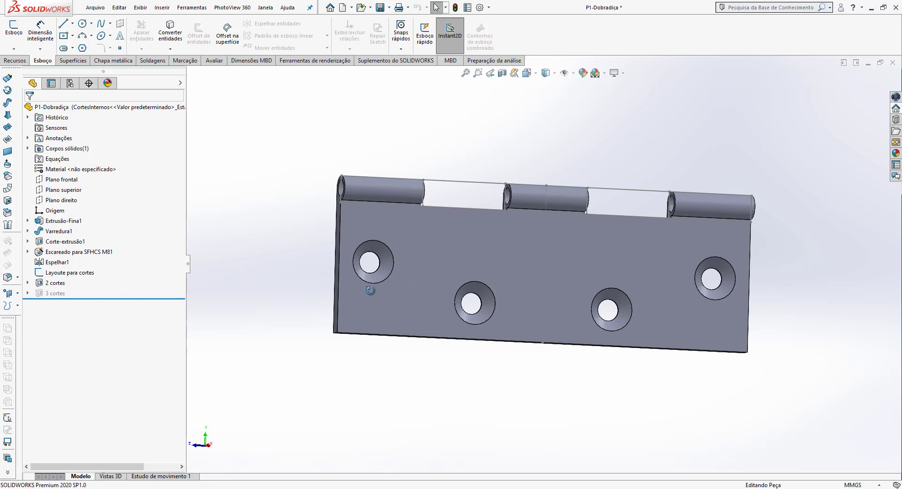
# - Inspect the hinge leaf's CortesExternos configuration by making it the active one
pyautogui.moveTo(370, 290); pyautogui.dragTo(306, 210, button='middle')
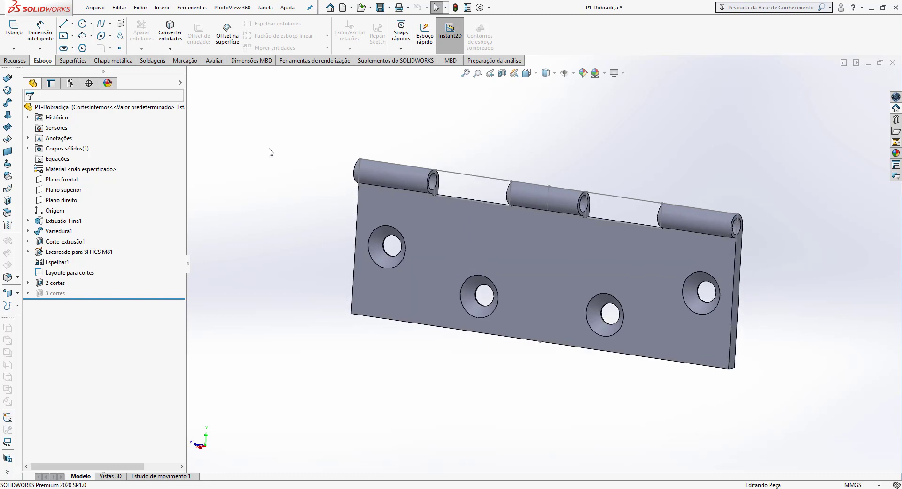
pyautogui.click(70, 83)
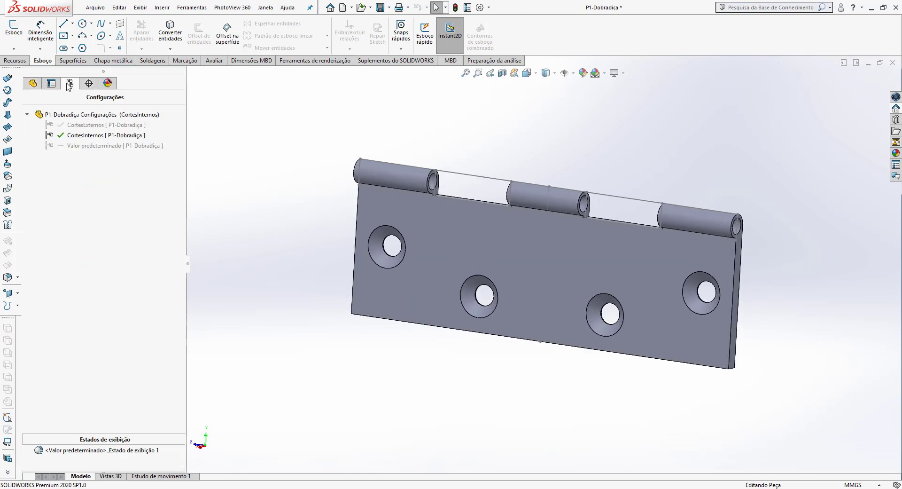
pyautogui.doubleClick(86, 125)
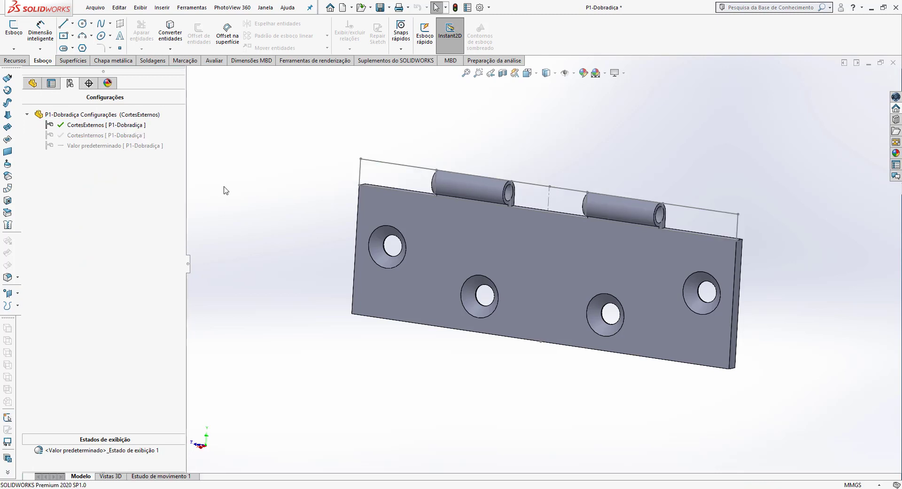
# - Switch to the Dobradiça assembly and examine its pin and the fit of the two leaves
pyautogui.hotkey('ctrl', 'Tab')
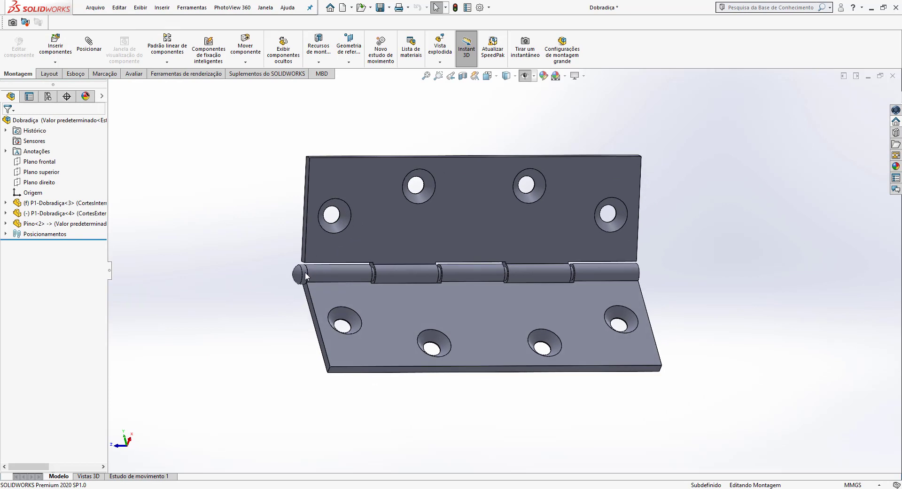
pyautogui.click(301, 274)
pyautogui.click(258, 306)
pyautogui.moveTo(288, 211); pyautogui.dragTo(382, 194, button='middle')
pyautogui.moveTo(382, 194); pyautogui.dragTo(216, 216)
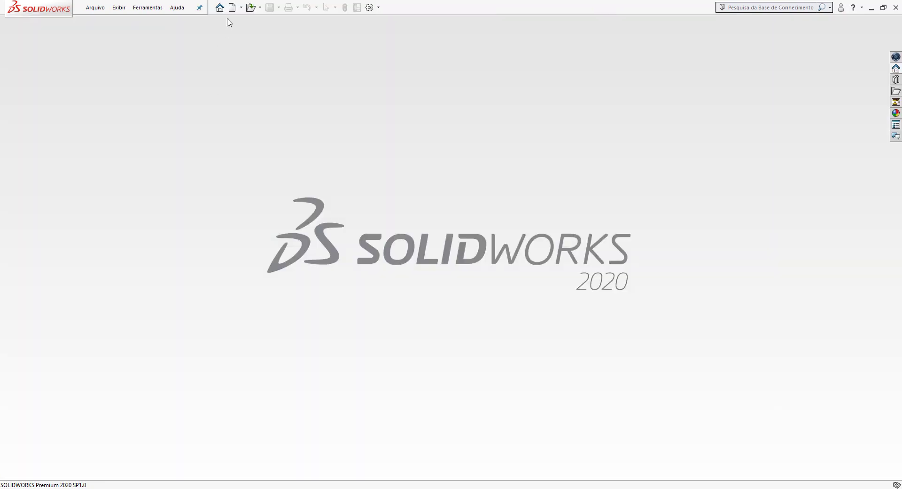
# - Create a new part and sketch a vertical line about 54 mm long upward from the origin on the front plane
pyautogui.click(233, 7)
pyautogui.click(524, 368)
pyautogui.click(53, 160)
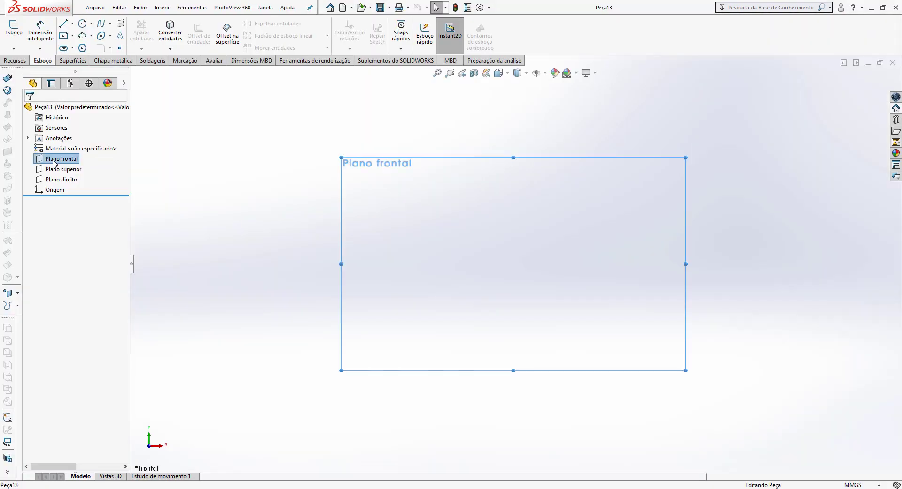
pyautogui.click(67, 148)
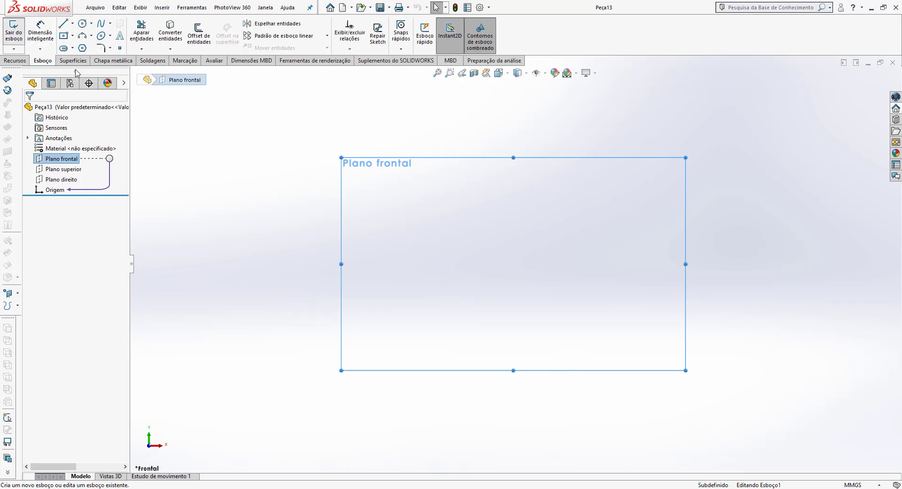
pyautogui.press('l')
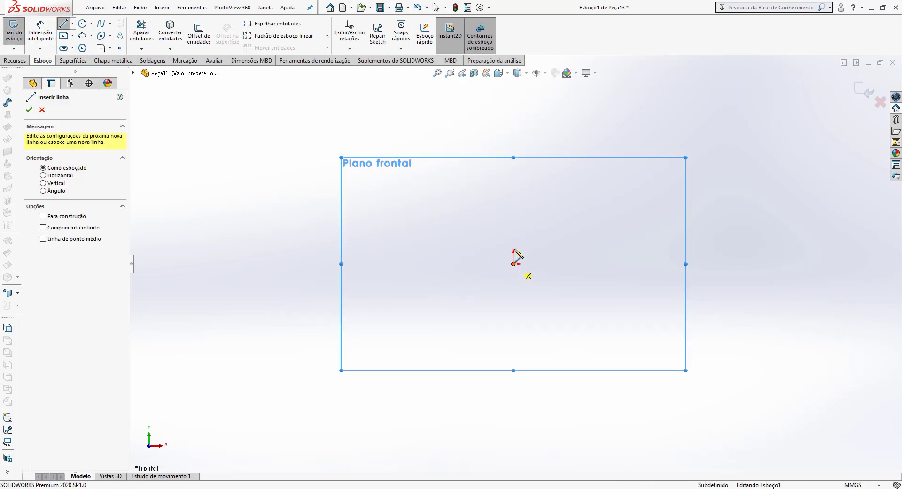
pyautogui.moveTo(513, 263); pyautogui.dragTo(513, 160)
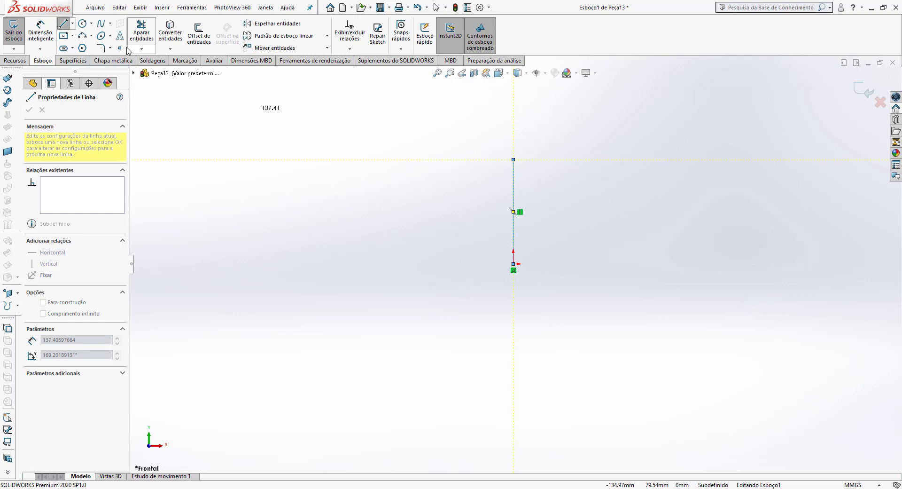
# - Dimension the vertical line to 60 mm and finish the sketch
pyautogui.click(39, 28)
pyautogui.click(514, 200)
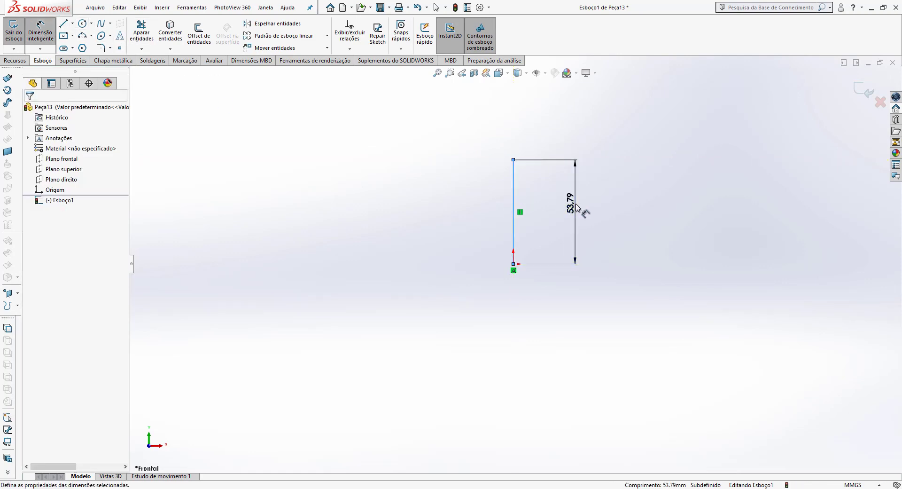
pyautogui.click(576, 206)
pyautogui.hotkey('ctrl', 'b')
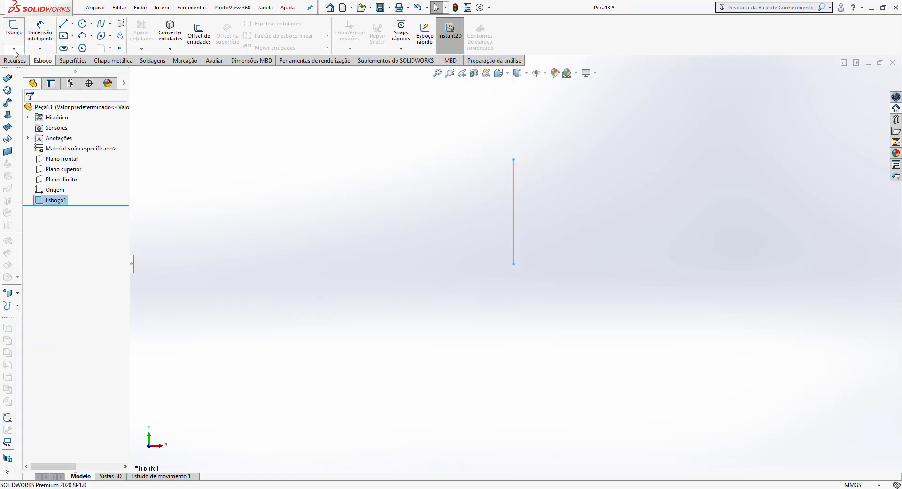
# - Extrude the line as a thin feature, mid-plane, 120 mm deep and 5 mm thick in one direction
pyautogui.click(15, 60)
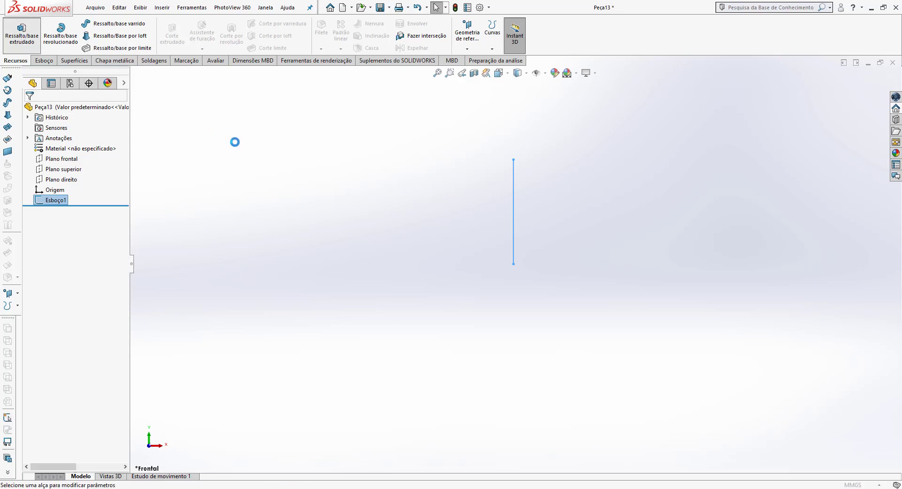
pyautogui.click(66, 167)
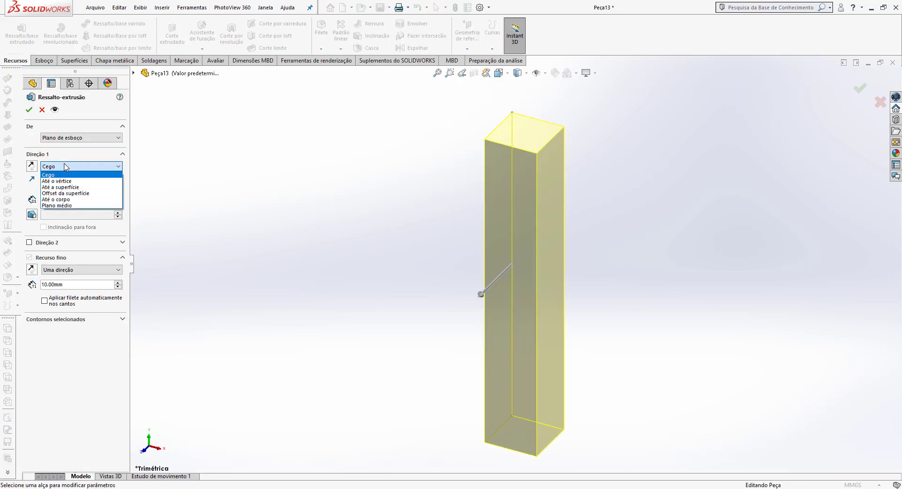
pyautogui.click(70, 205)
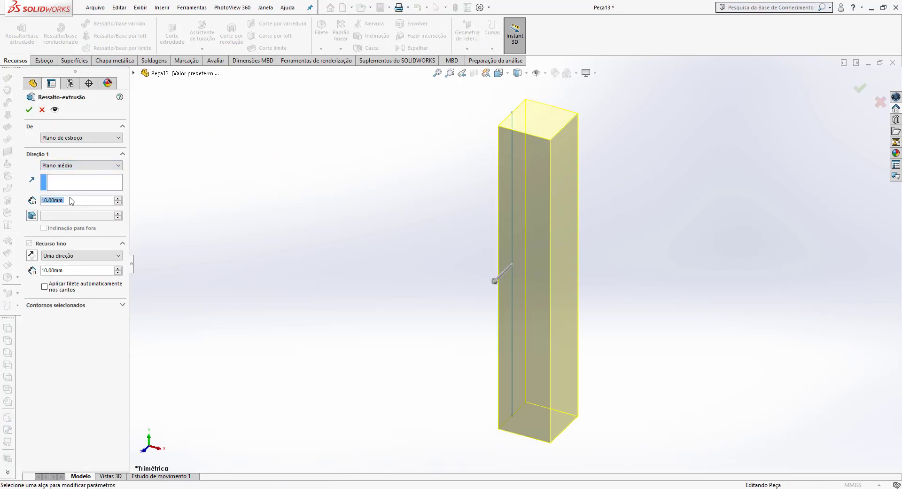
pyautogui.write('120')
pyautogui.press('Return')
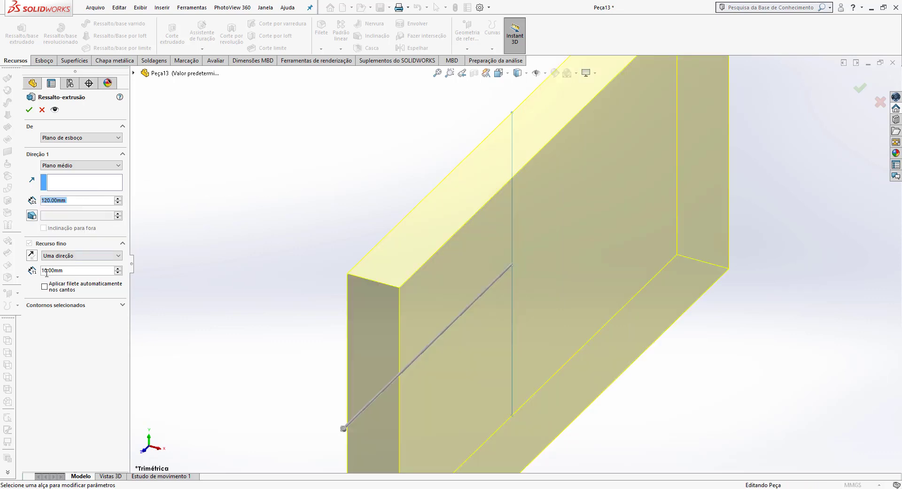
pyautogui.click(74, 271)
pyautogui.write('5')
pyautogui.press('Return')
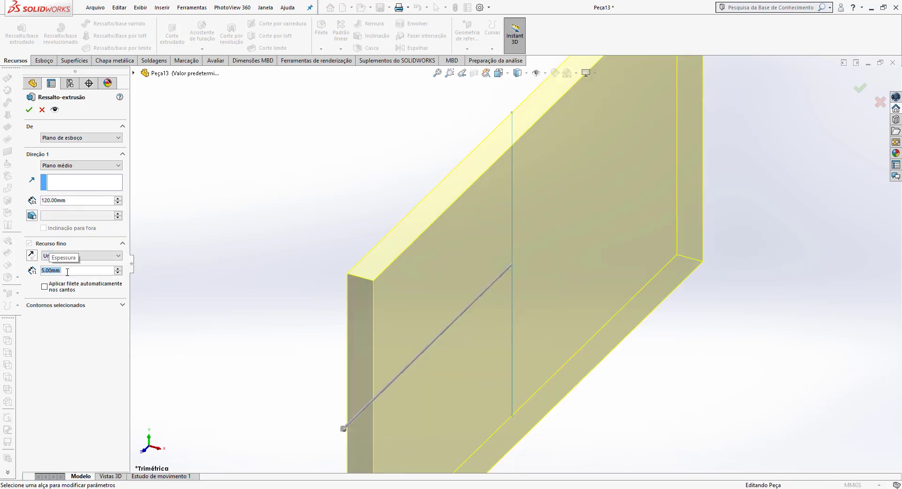
pyautogui.scroll(3, 338, 274)
pyautogui.click(30, 110)
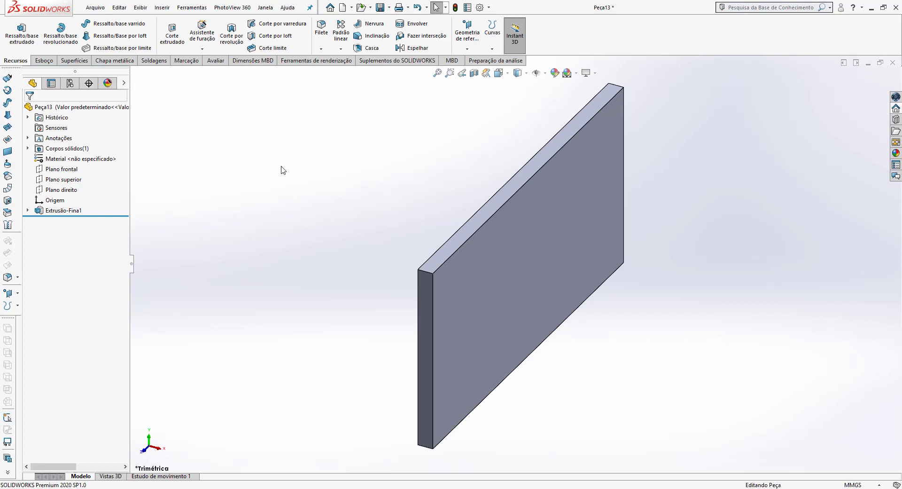
# - On the plate's narrow end face, sketch a circle centred on the upper outer corner and passing through the opposite upper corner
pyautogui.click(44, 61)
pyautogui.click(14, 29)
pyautogui.click(424, 289)
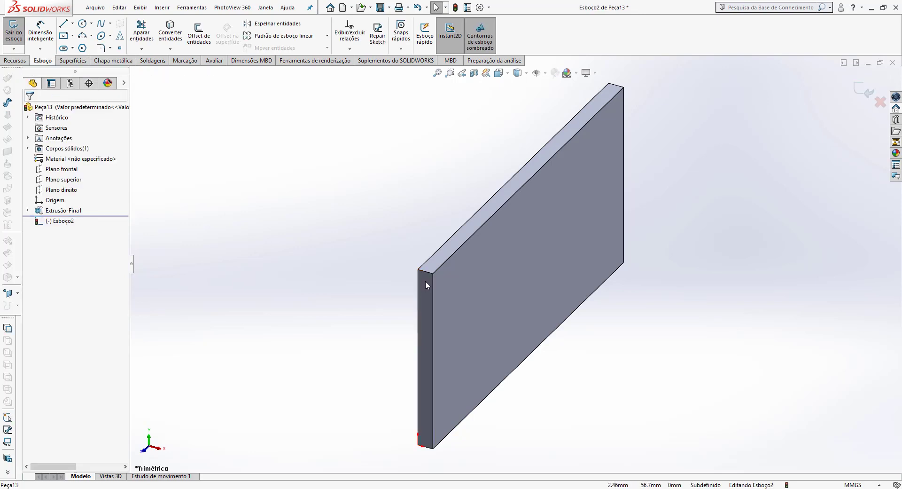
pyautogui.scroll(3, 460, 294)
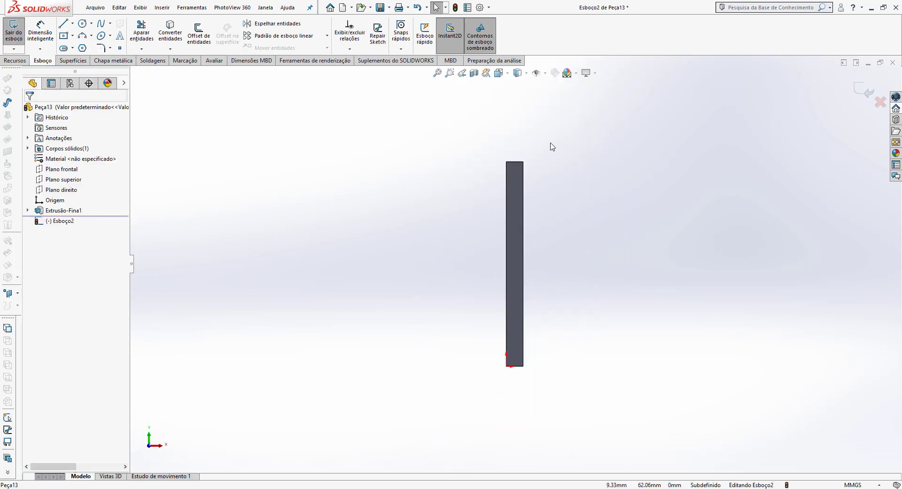
pyautogui.scroll(-5, 554, 120)
pyautogui.click(82, 24)
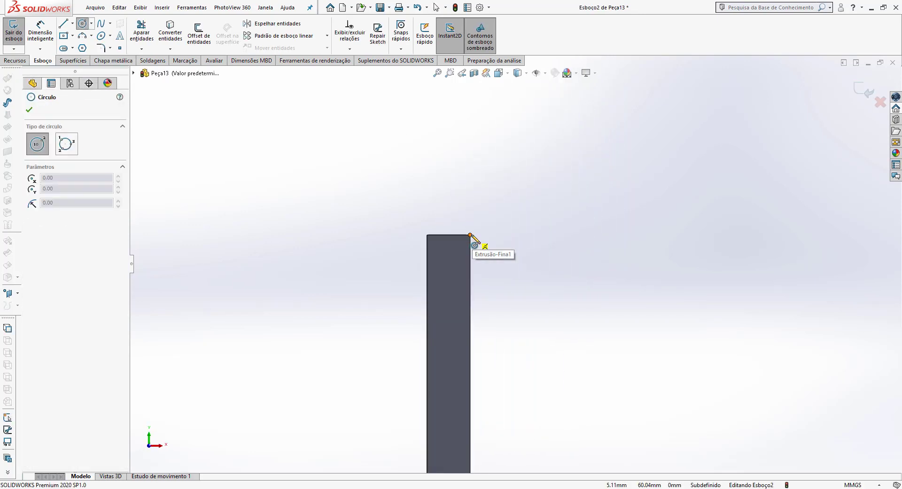
pyautogui.click(471, 235)
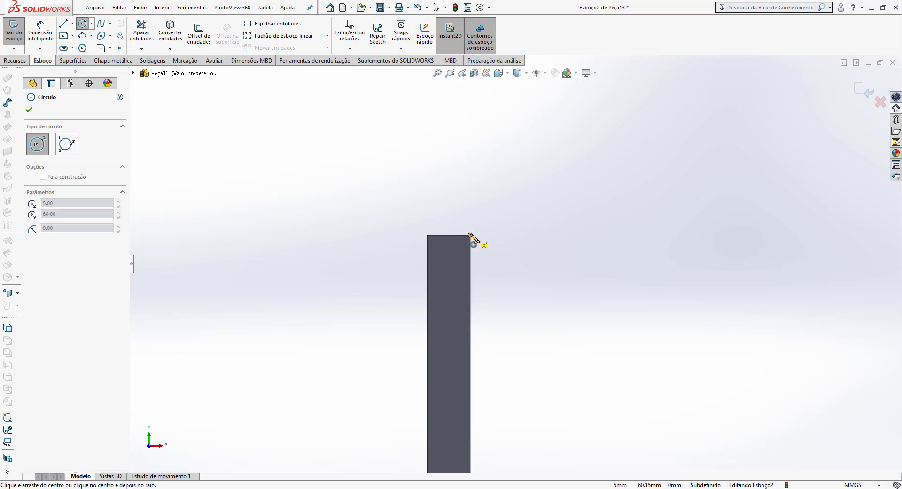
pyautogui.click(427, 234)
pyautogui.press('Escape')
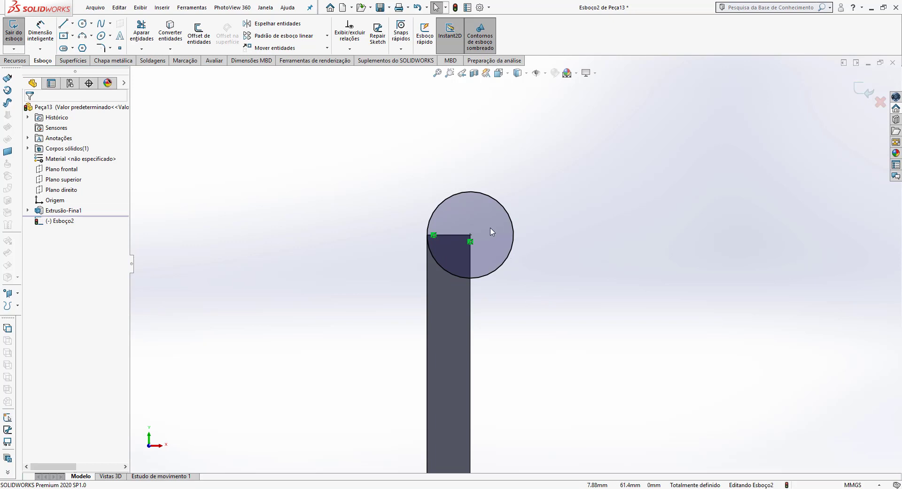
pyautogui.click(865, 90)
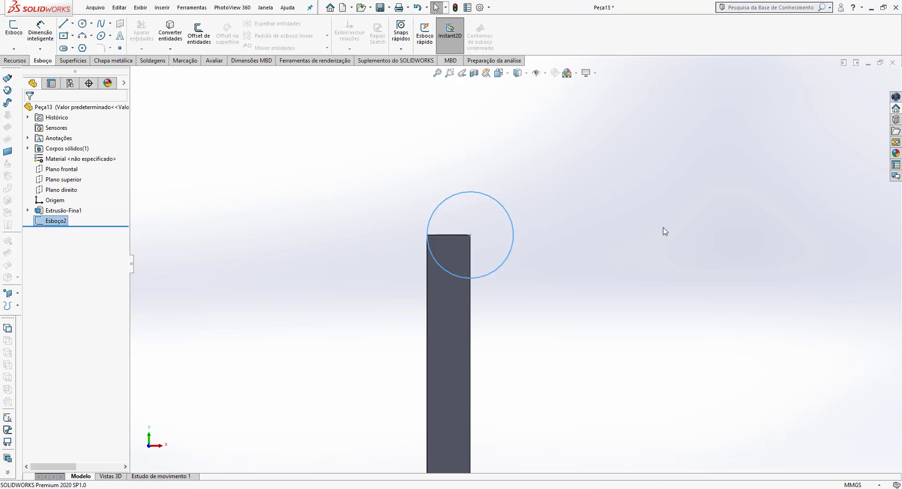
# - Sweep the circle sketch along the plate's long upper edge to form the solid knuckle
pyautogui.click(15, 60)
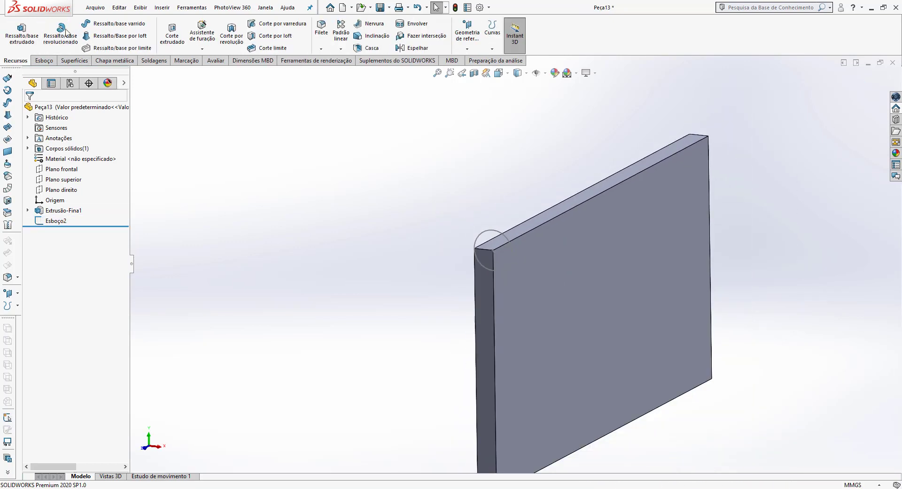
pyautogui.click(493, 236)
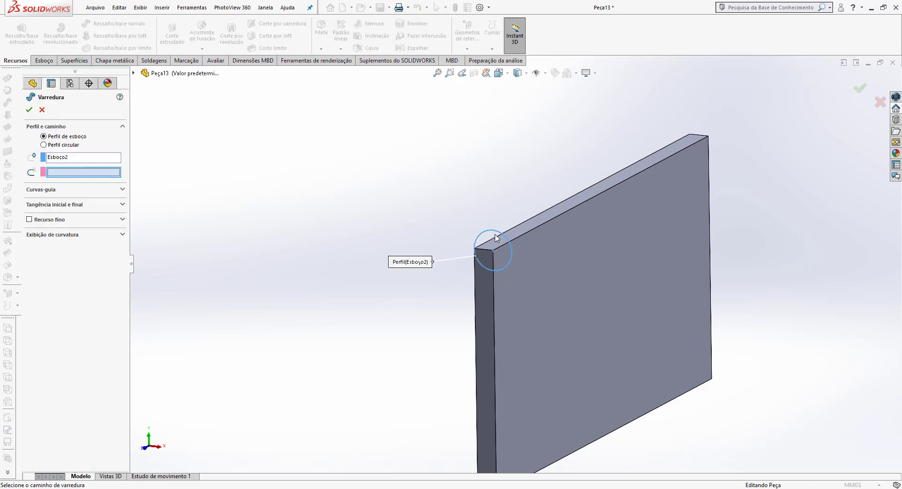
pyautogui.click(535, 235)
pyautogui.moveTo(669, 188); pyautogui.dragTo(603, 214, button='middle')
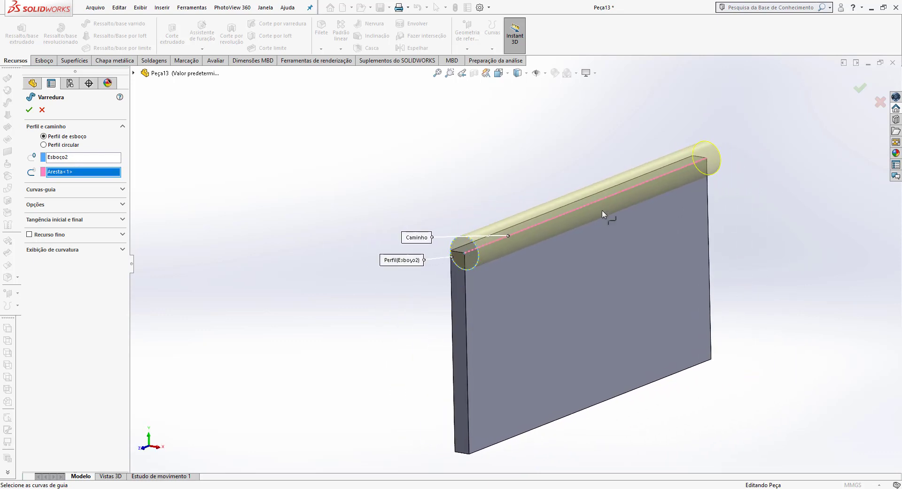
pyautogui.click(28, 109)
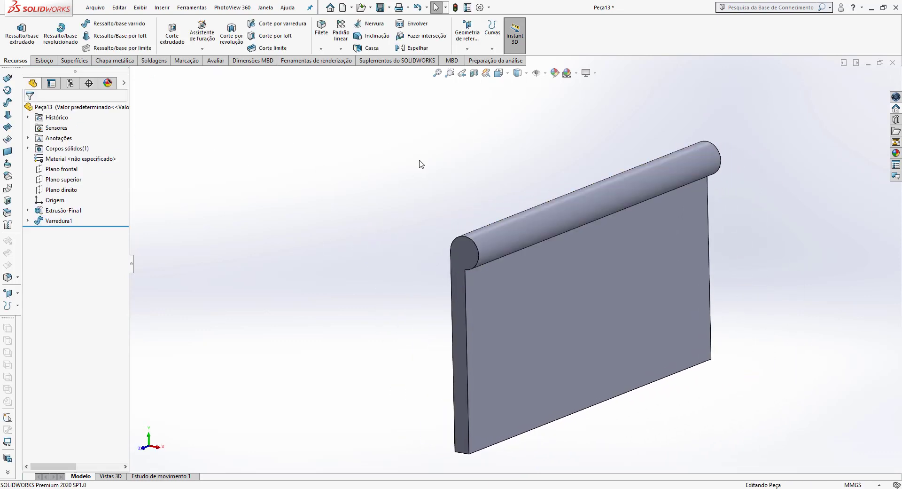
# - Start an extruded cut on the end face and sketch a circle concentric with the knuckle's round end
pyautogui.moveTo(418, 161); pyautogui.dragTo(461, 224, button='middle')
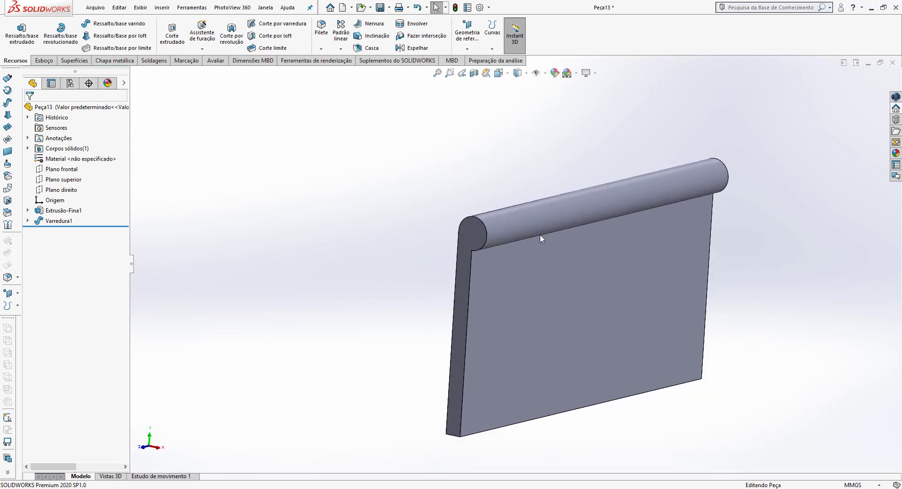
pyautogui.click(172, 34)
pyautogui.click(468, 228)
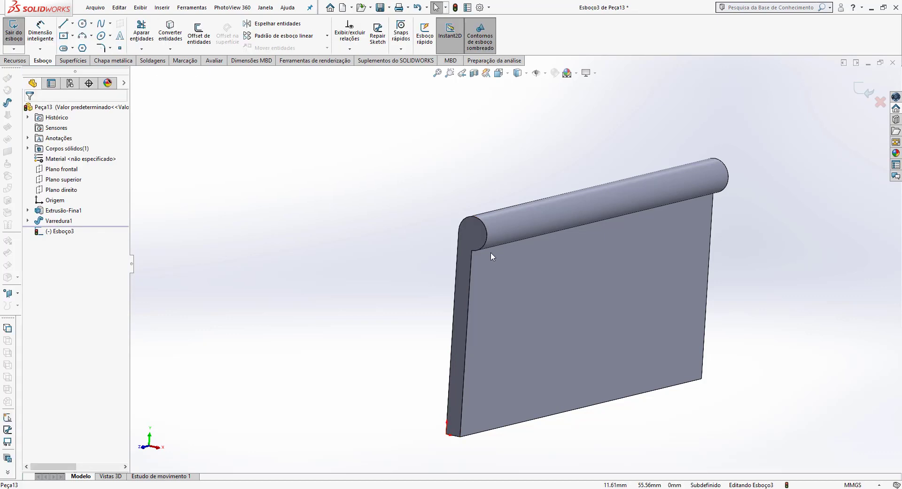
pyautogui.click(83, 23)
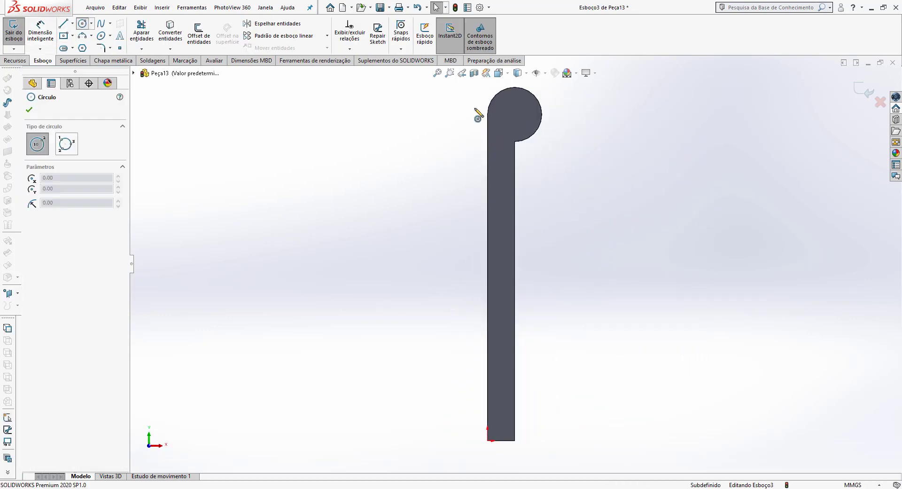
pyautogui.scroll(-3, 521, 121)
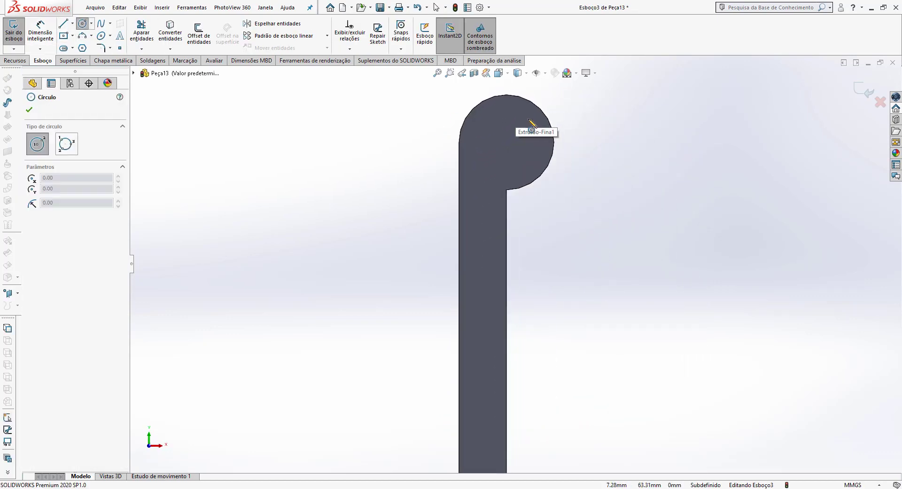
pyautogui.scroll(-1, 531, 123)
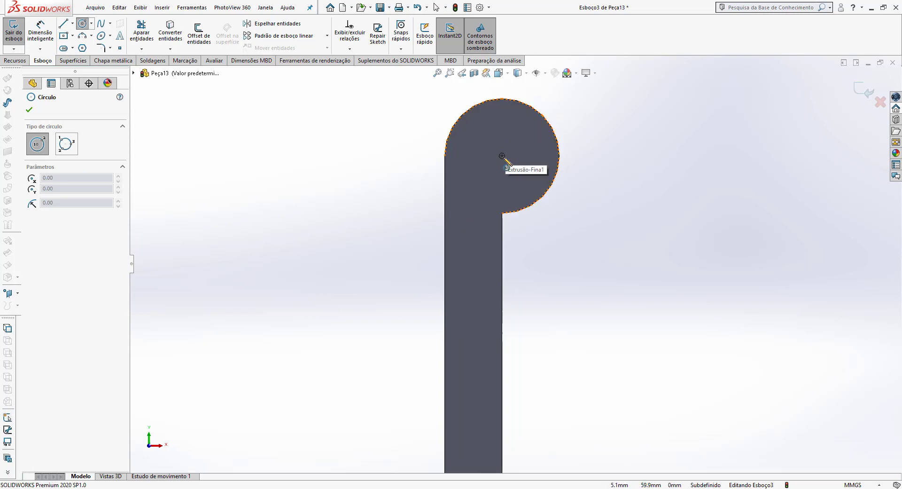
pyautogui.click(502, 156)
pyautogui.click(502, 119)
# - Dimension the concentric circle's diameter to 7 mm
pyautogui.click(41, 33)
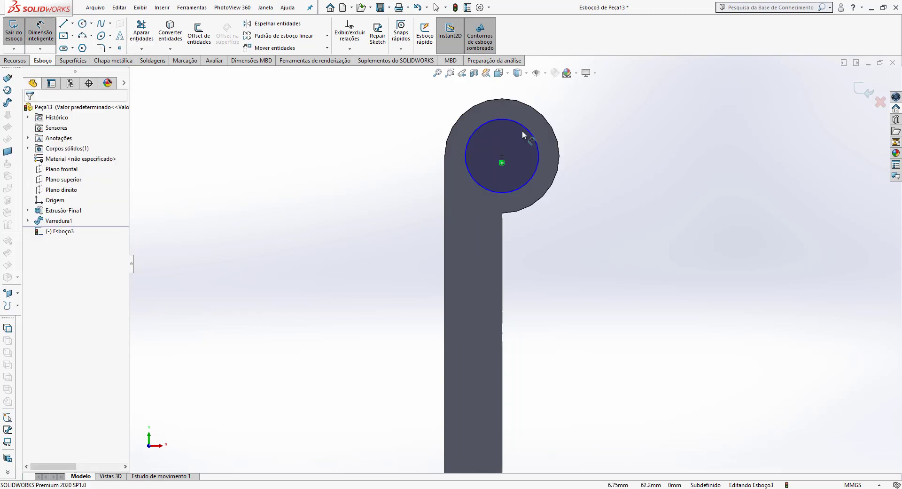
pyautogui.click(526, 129)
pyautogui.click(590, 101)
pyautogui.write('7')
pyautogui.press('Return')
# - Exit the 7 mm circle sketch and extrude the cut Through All (Passante) to bore the knuckle along its full length
pyautogui.click(863, 90)
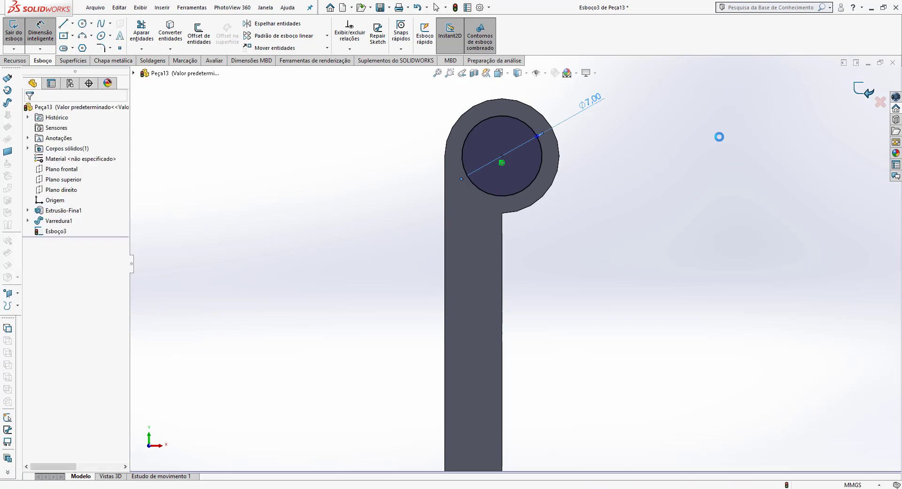
pyautogui.click(70, 167)
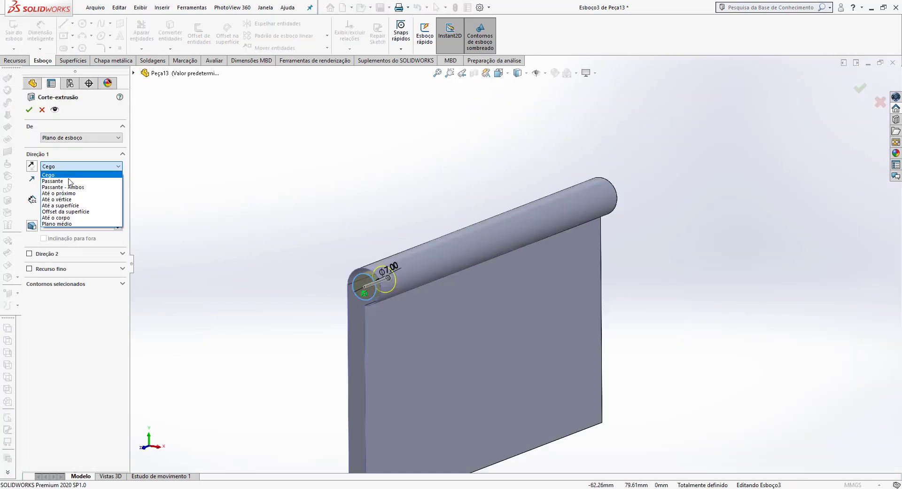
pyautogui.click(70, 181)
pyautogui.click(28, 110)
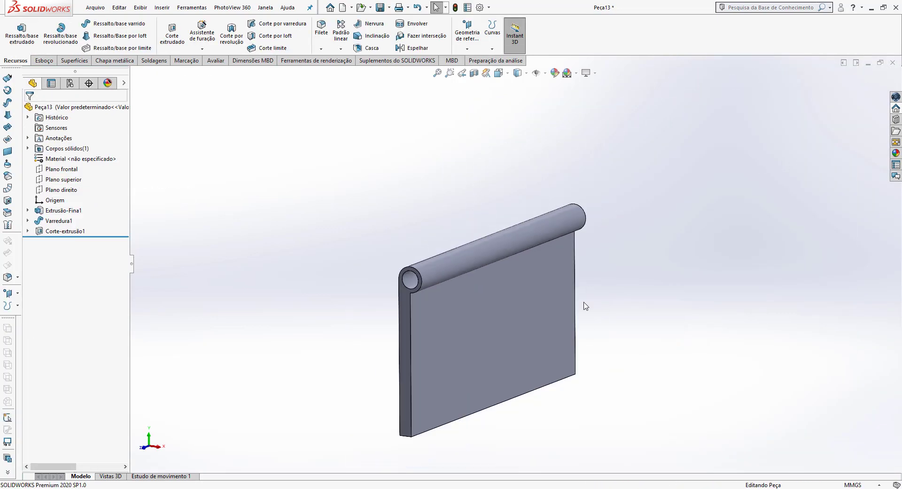
# - Set up a Hole Wizard countersunk hole with Ansi Metric standard, countersunk Allen screw, size M8, normal fit and Through All end condition
pyautogui.moveTo(585, 306)
pyautogui.mouseDown(button='middle')
pyautogui.moveTo(581, 322)
pyautogui.moveTo(580, 310)
pyautogui.mouseUp(button='middle')
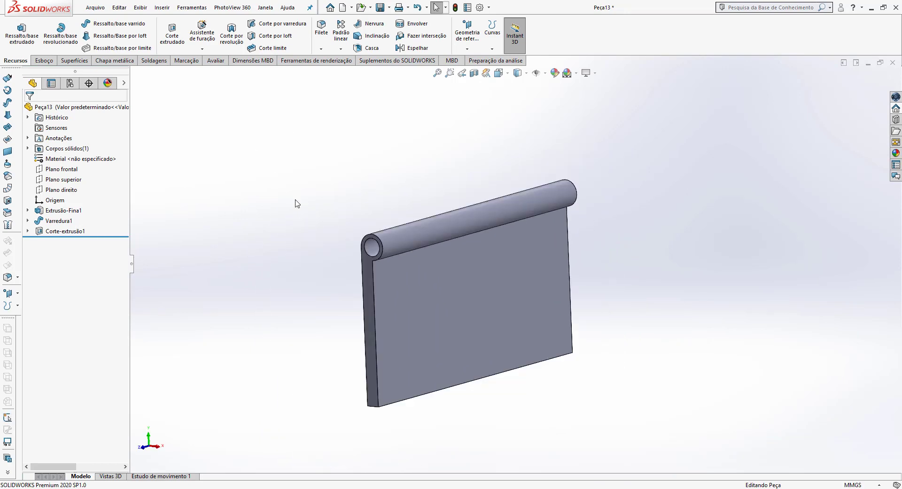
pyautogui.click(202, 30)
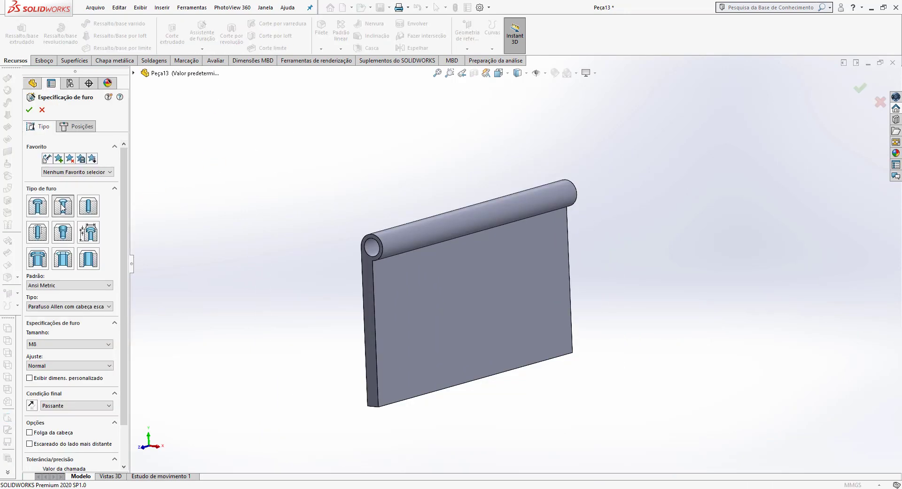
pyautogui.click(77, 285)
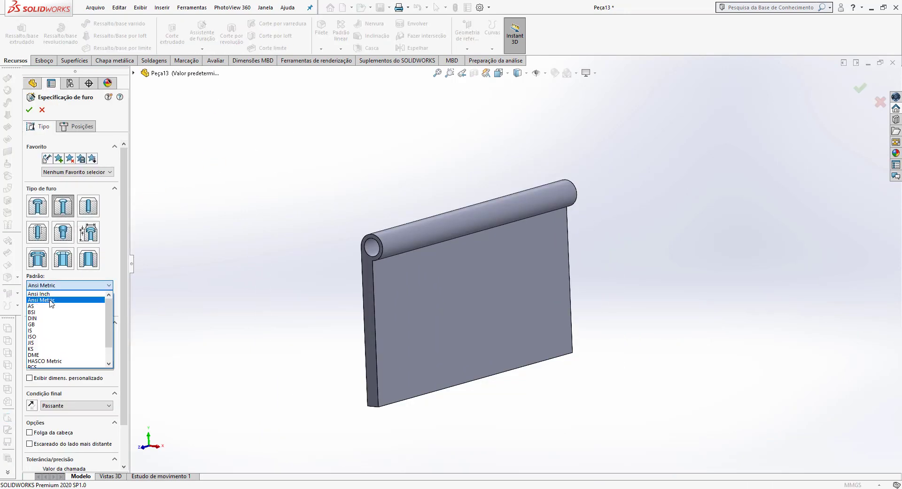
pyautogui.click(52, 301)
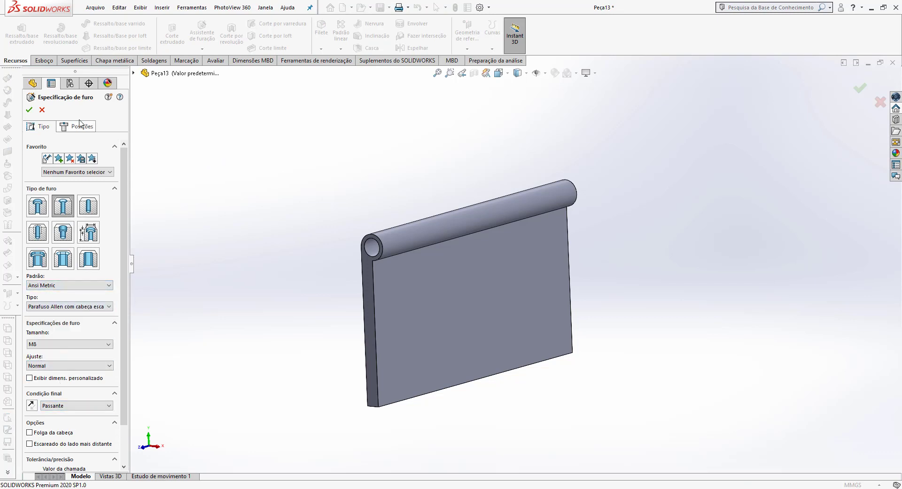
# - Place two countersunk holes on the plate's broad face near one short end, the second lower and farther from that end
pyautogui.click(78, 126)
pyautogui.click(426, 317)
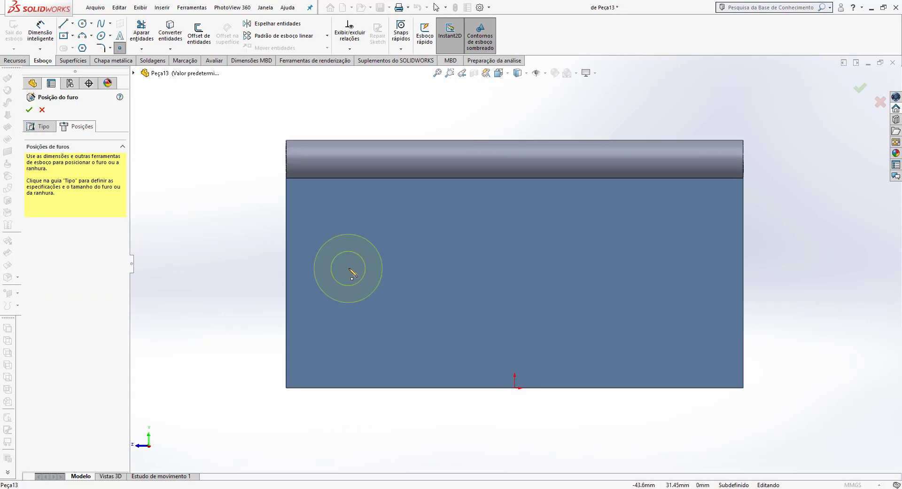
pyautogui.click(346, 264)
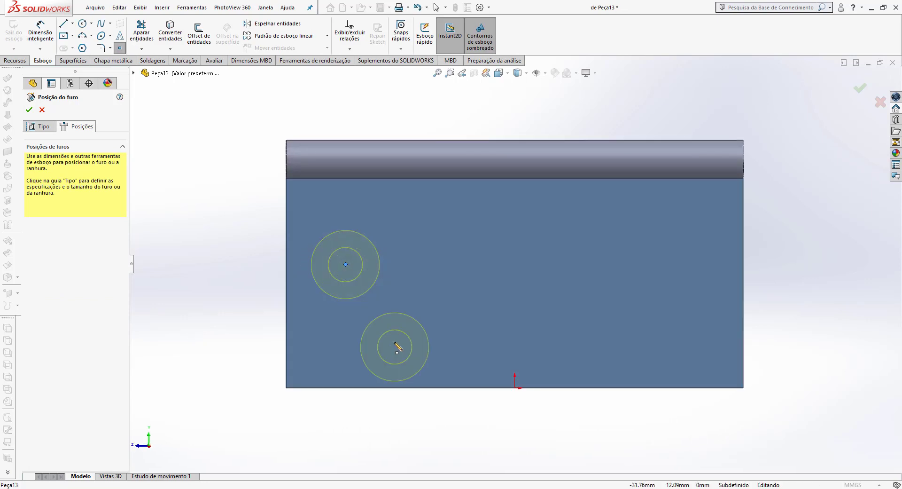
pyautogui.click(397, 332)
# - Dimension the upper hole's centre 15 mm from the plate's nearest short edge and 30 mm from its lower long edge
pyautogui.click(40, 33)
pyautogui.click(345, 265)
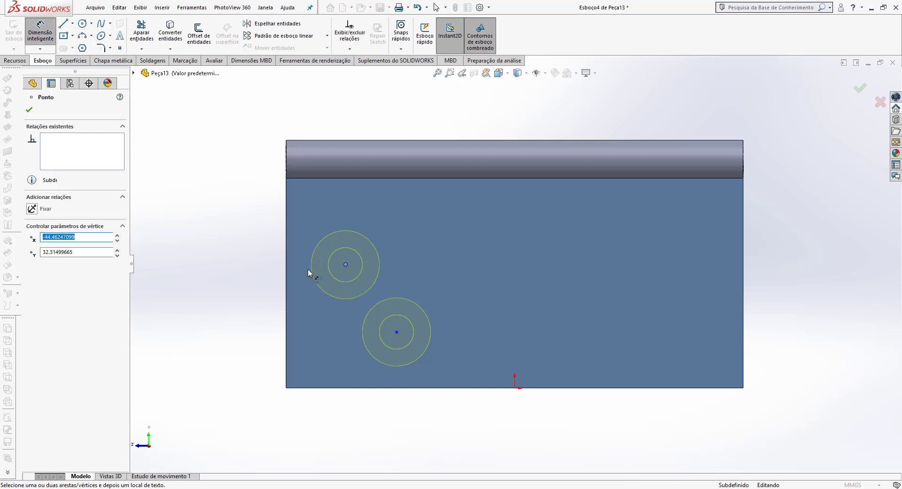
pyautogui.click(286, 260)
pyautogui.click(305, 209)
pyautogui.write('15')
pyautogui.press('Return')
pyautogui.click(343, 264)
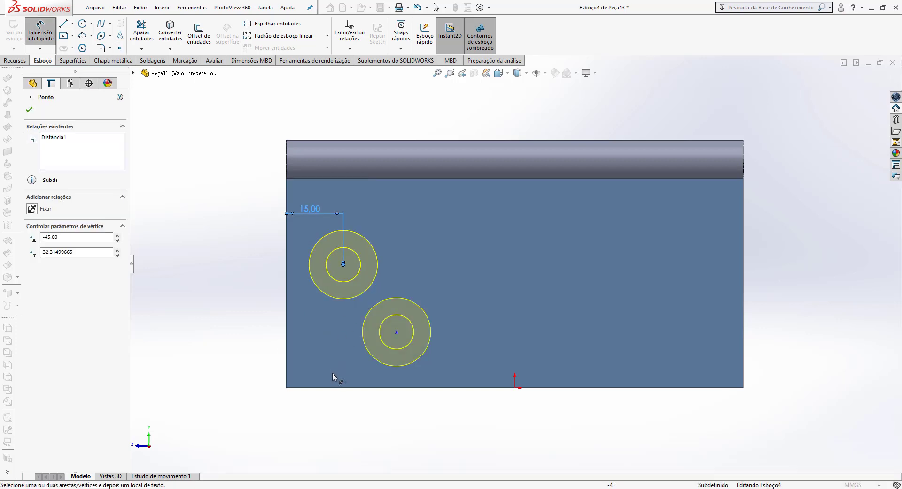
pyautogui.click(336, 387)
pyautogui.click(249, 336)
pyautogui.write('30')
pyautogui.press('Return')
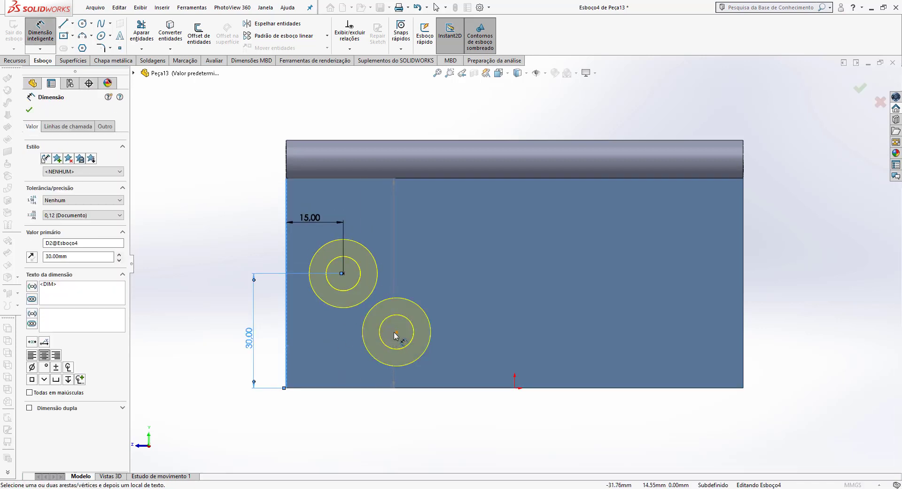
# - Dimension the lower hole's centre 40 mm from the same short edge and 15 mm from the lower long edge, and finish the holes
pyautogui.click(396, 332)
pyautogui.click(329, 422)
pyautogui.write('40')
pyautogui.press('Return')
pyautogui.click(411, 389)
pyautogui.click(438, 334)
pyautogui.click(355, 350)
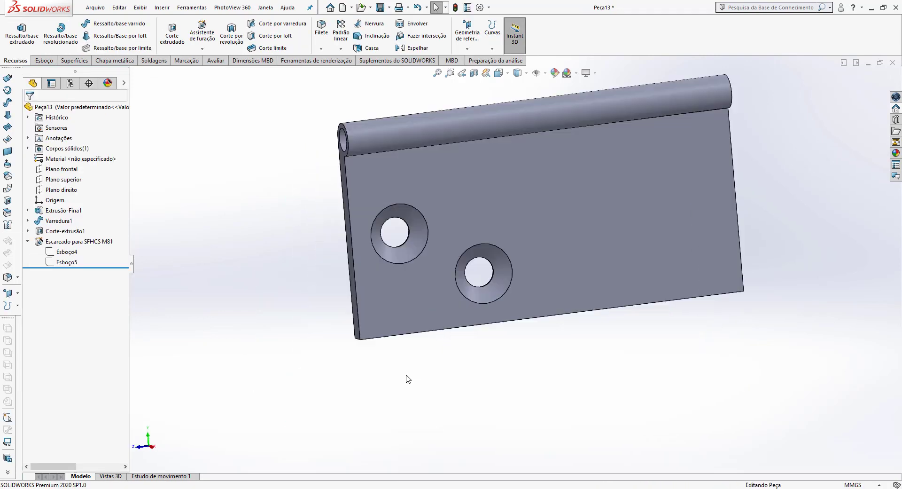
# - Examine the two countersunk holes and the positioning dimensions of their hole feature
pyautogui.moveTo(407, 379); pyautogui.dragTo(424, 392, button='middle')
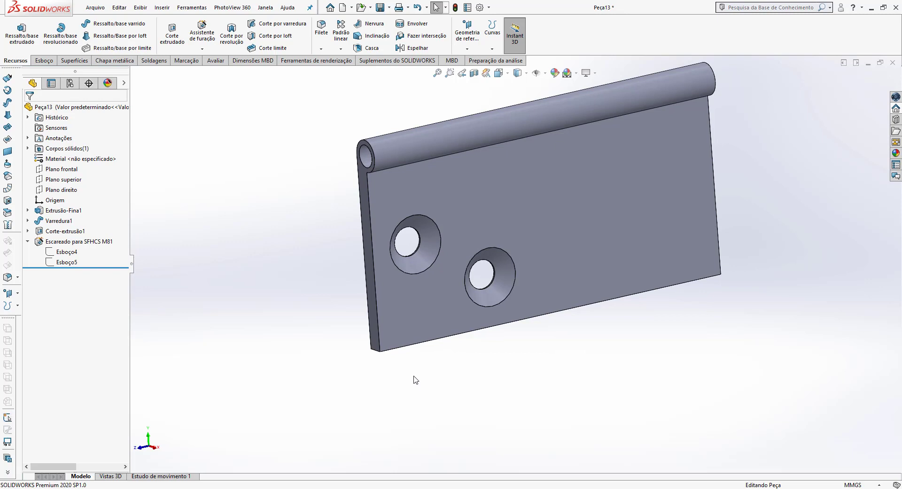
pyautogui.click(429, 258)
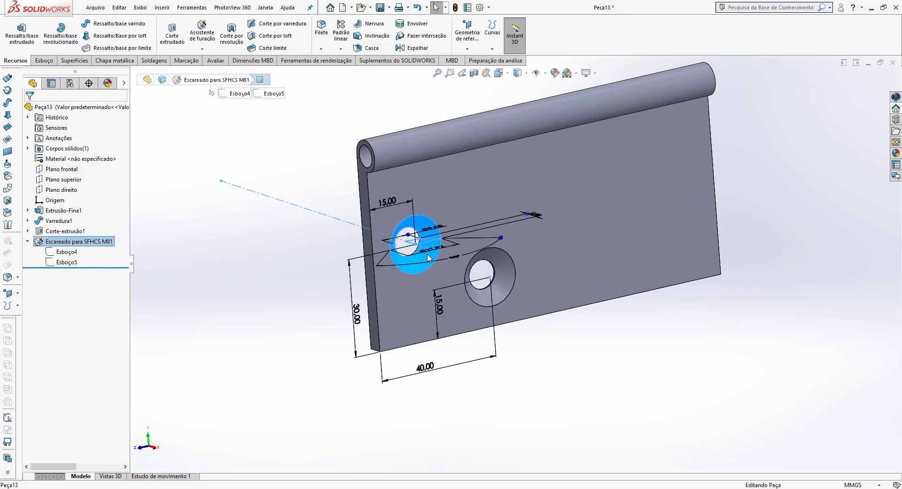
pyautogui.click(612, 369)
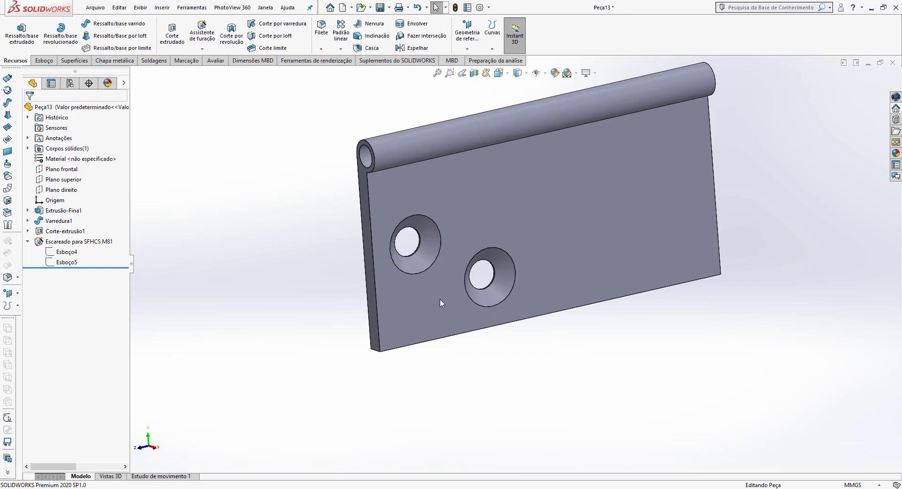
pyautogui.click(485, 301)
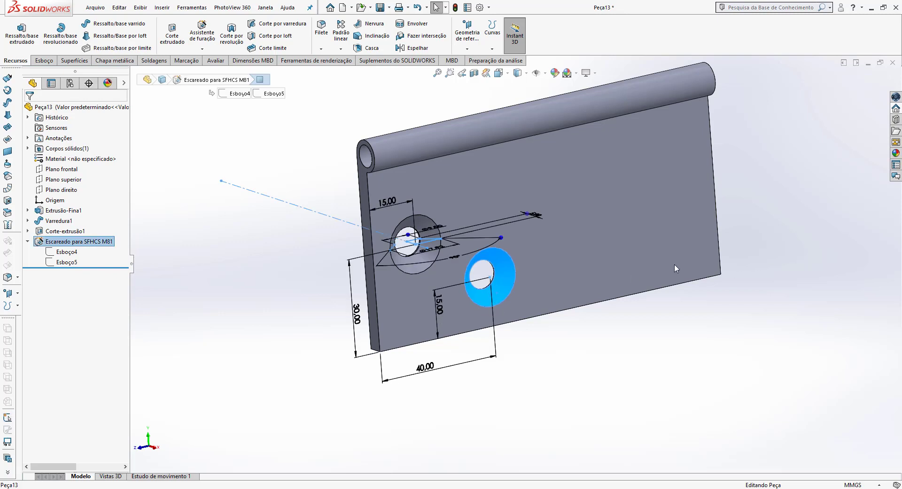
pyautogui.click(535, 376)
pyautogui.doubleClick(86, 242)
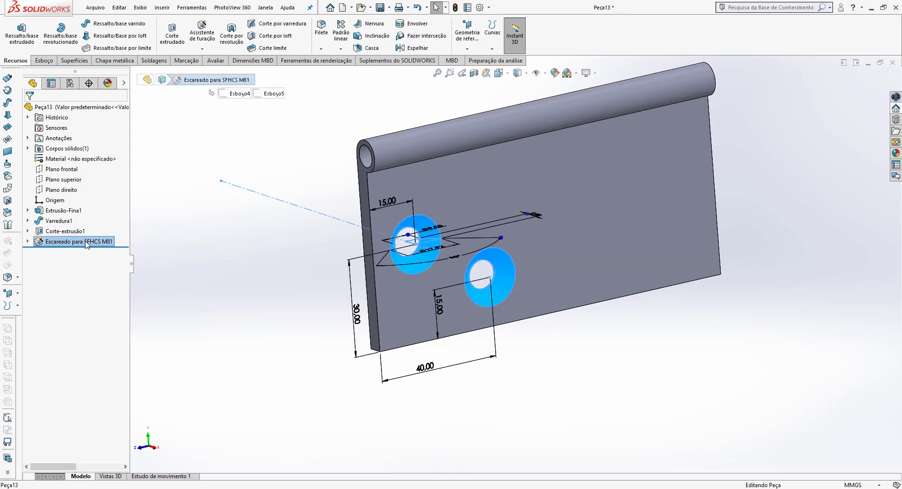
pyautogui.click(164, 272)
# - Open the hole feature's position sketch Esboço4 for editing and display the plate's length and height dimensions alongside it
pyautogui.click(28, 241)
pyautogui.click(58, 251)
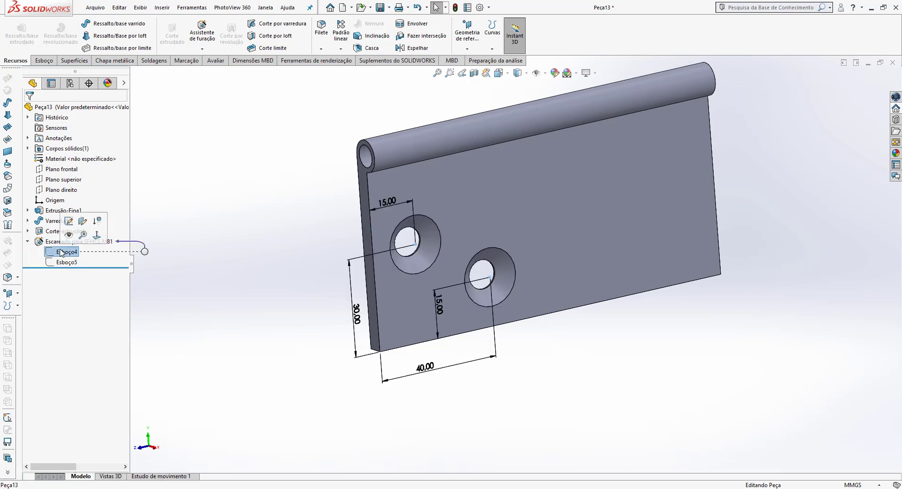
pyautogui.rightClick(60, 252)
pyautogui.click(69, 221)
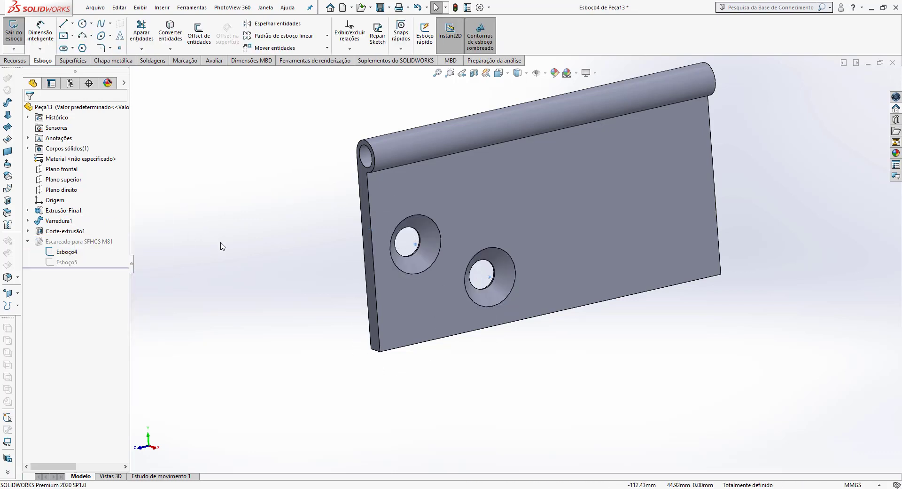
pyautogui.moveTo(221, 245)
pyautogui.mouseDown(button='middle')
pyautogui.moveTo(564, 352)
pyautogui.moveTo(554, 364)
pyautogui.mouseUp(button='middle')
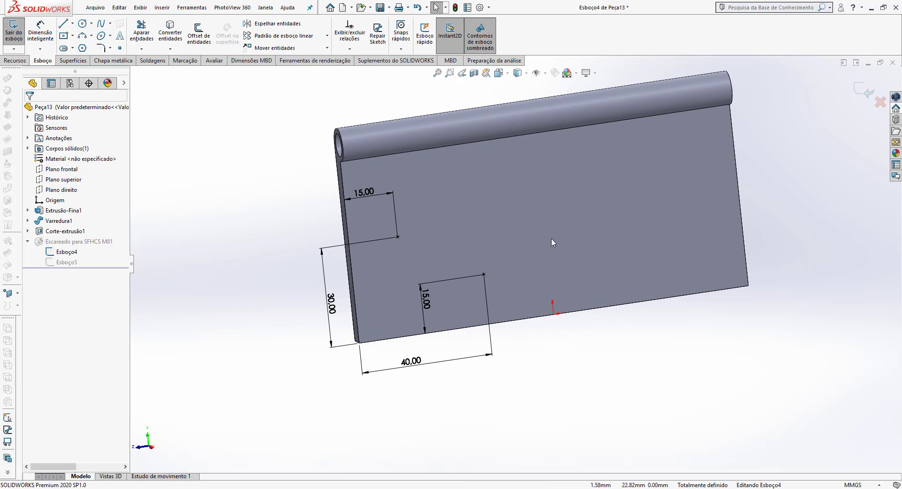
pyautogui.click(557, 263)
pyautogui.moveTo(557, 263); pyautogui.dragTo(554, 337, button='middle')
pyautogui.moveTo(530, 308); pyautogui.dragTo(575, 350)
pyautogui.moveTo(541, 225); pyautogui.dragTo(539, 264, button='middle')
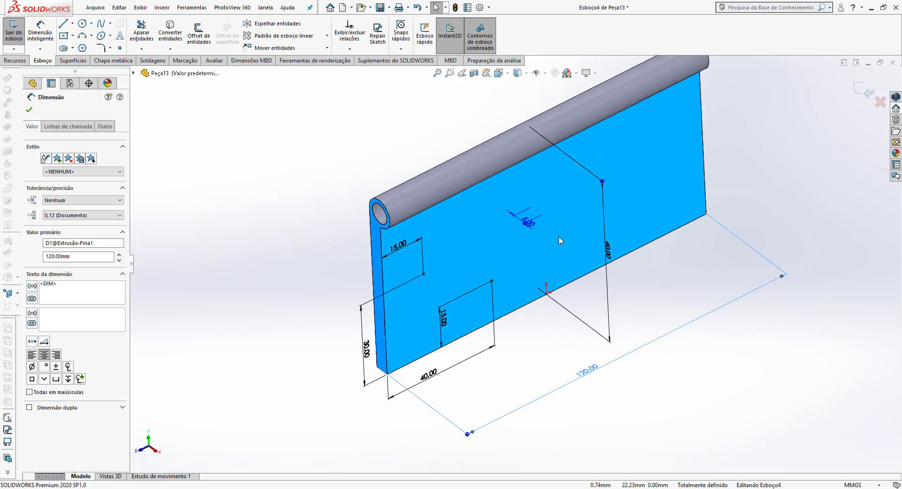
# - Add an equation driving the upper hole's height dimension D2@Esboço4 as the plate height "D1@Esboço1" / 2
pyautogui.click(192, 7)
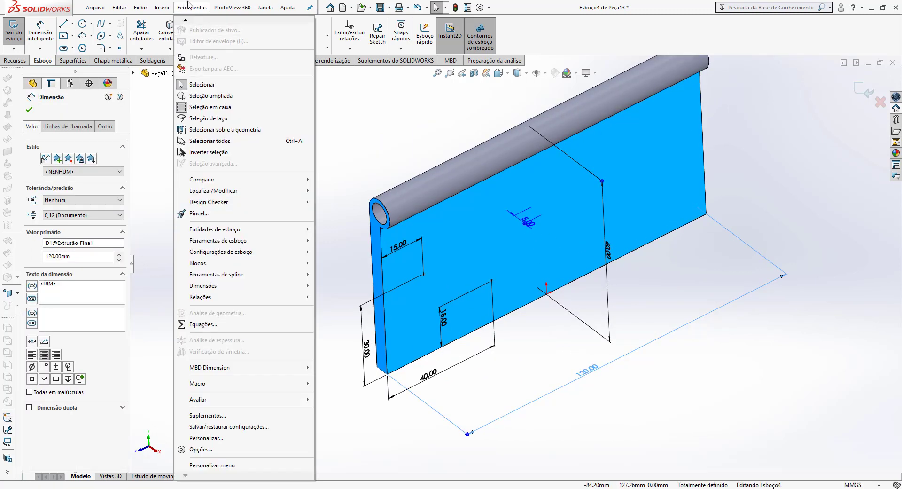
pyautogui.click(203, 324)
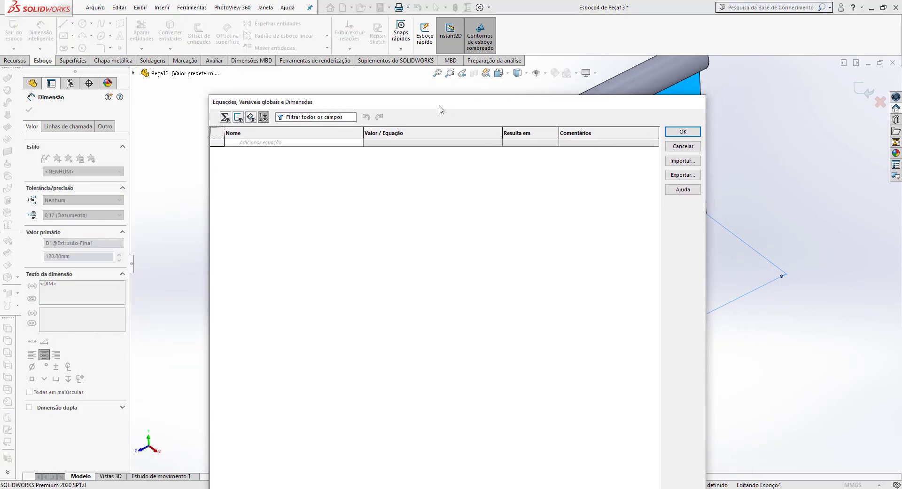
pyautogui.click(264, 118)
pyautogui.moveTo(360, 102); pyautogui.dragTo(157, 150)
pyautogui.moveTo(57, 149); pyautogui.dragTo(257, 188)
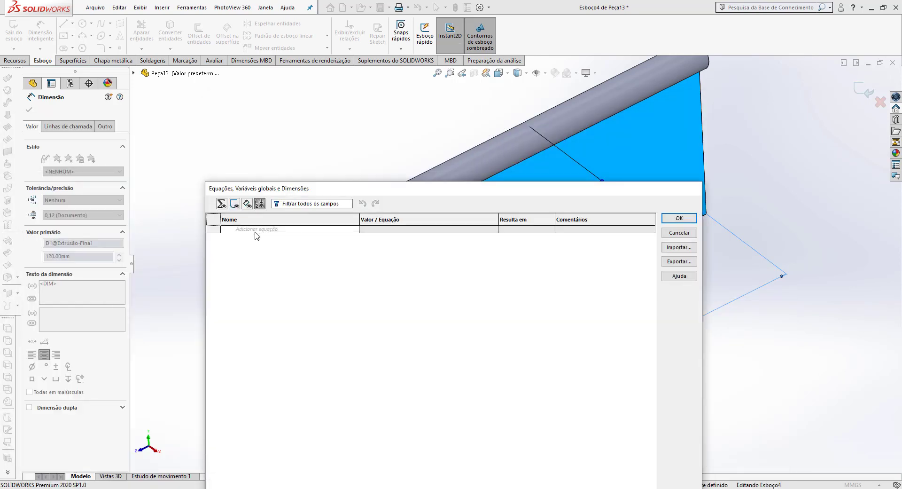
pyautogui.click(268, 233)
pyautogui.moveTo(353, 192); pyautogui.dragTo(346, 378)
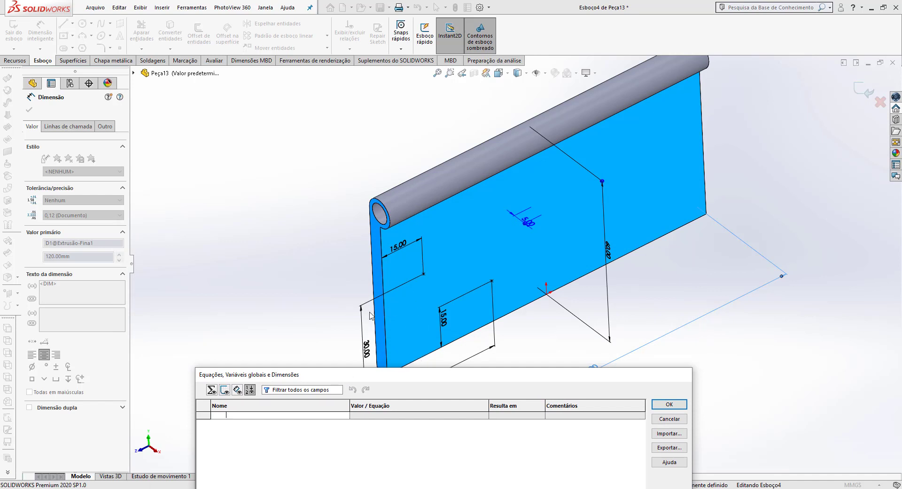
pyautogui.click(367, 348)
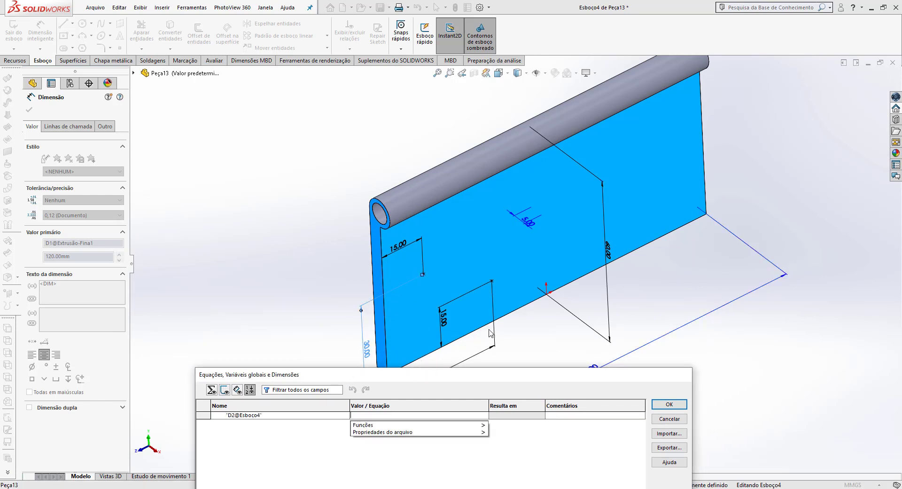
pyautogui.click(608, 248)
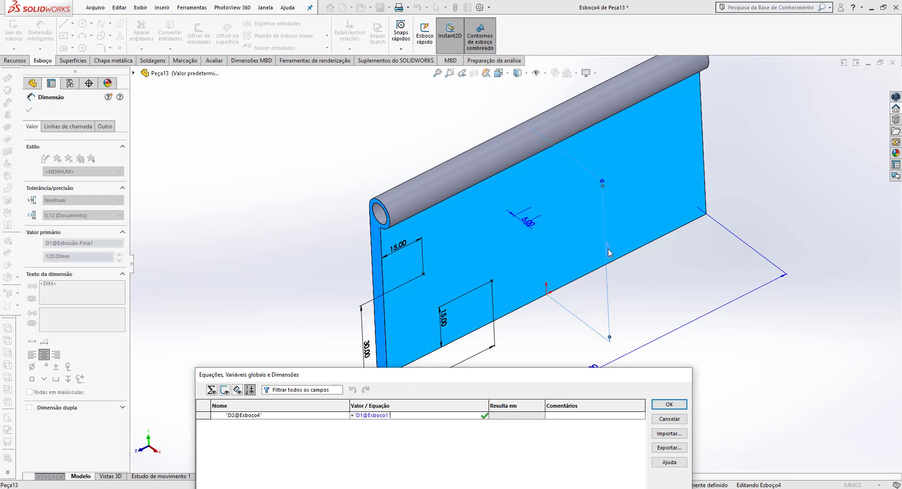
pyautogui.write('/2')
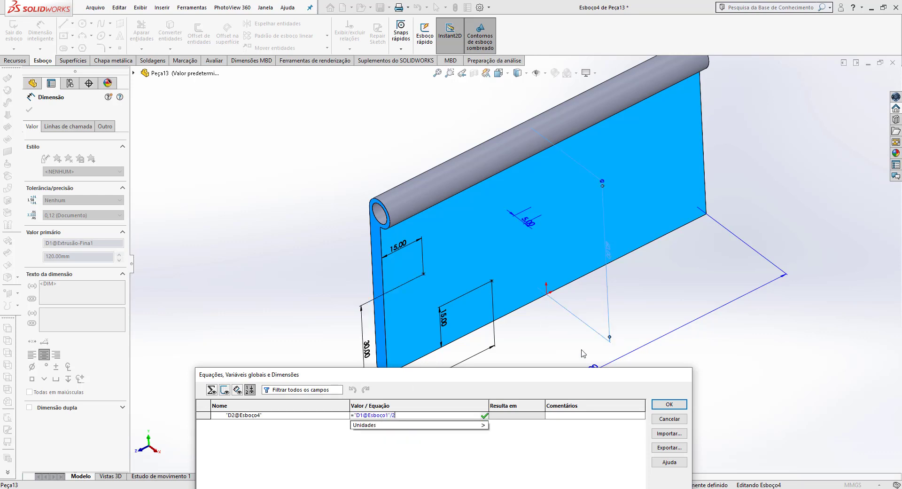
pyautogui.click(501, 419)
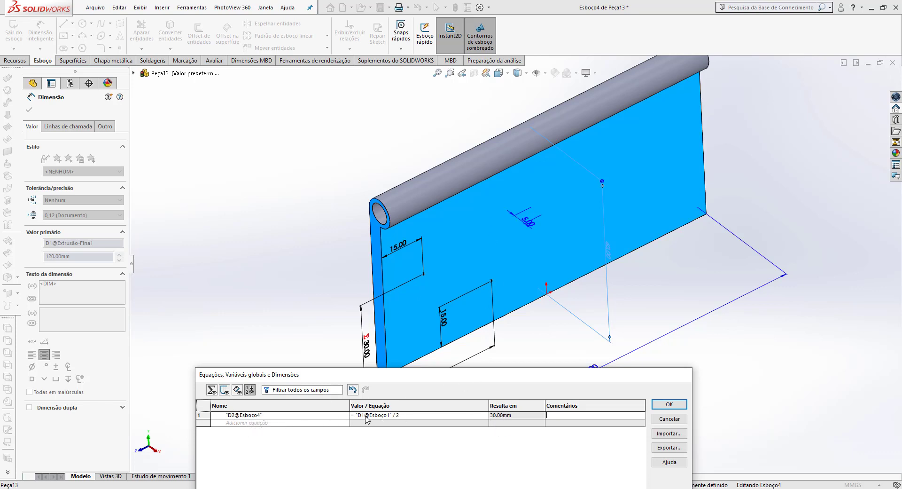
# - Add an equation driving the lower hole's end distance D3@Esboço4 as the plate length "D1@Extrusão-Fina1" / 3, and accept the equations
pyautogui.moveTo(497, 418)
pyautogui.click(242, 422)
pyautogui.scroll(3, 478, 358)
pyautogui.scroll(-2, 476, 349)
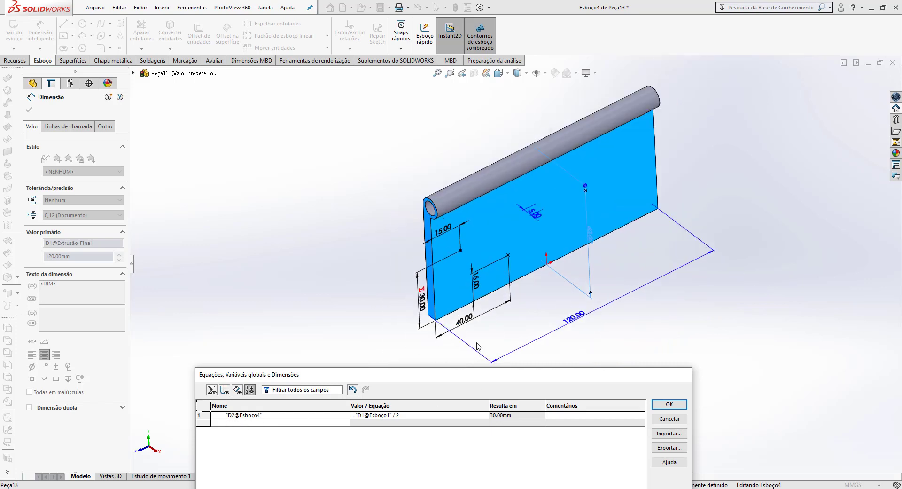
pyautogui.click(464, 310)
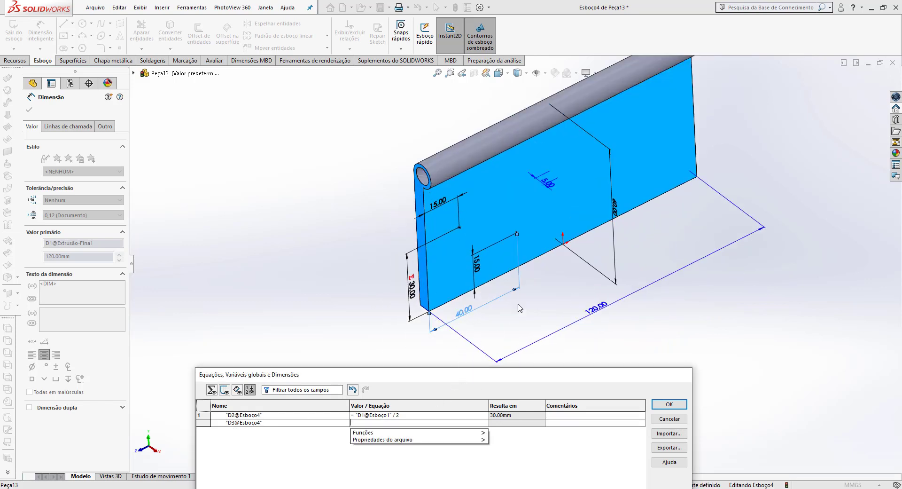
pyautogui.click(599, 310)
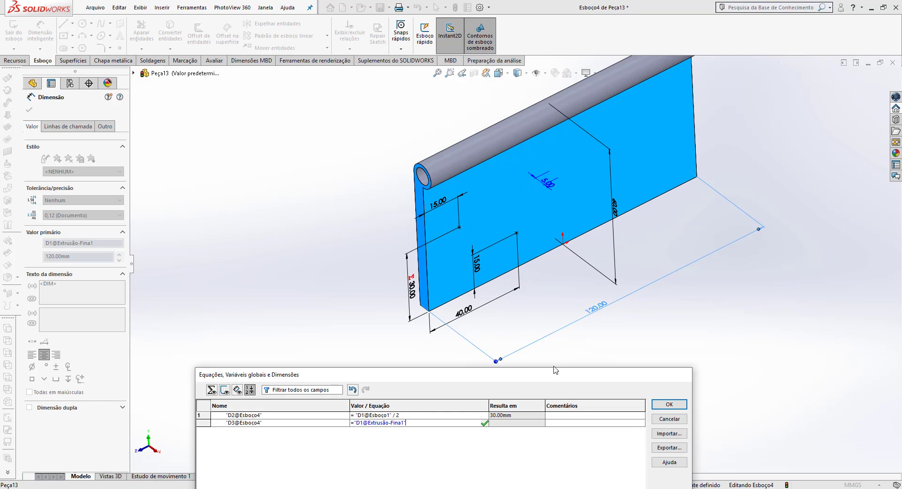
pyautogui.write('/3')
pyautogui.press('Return')
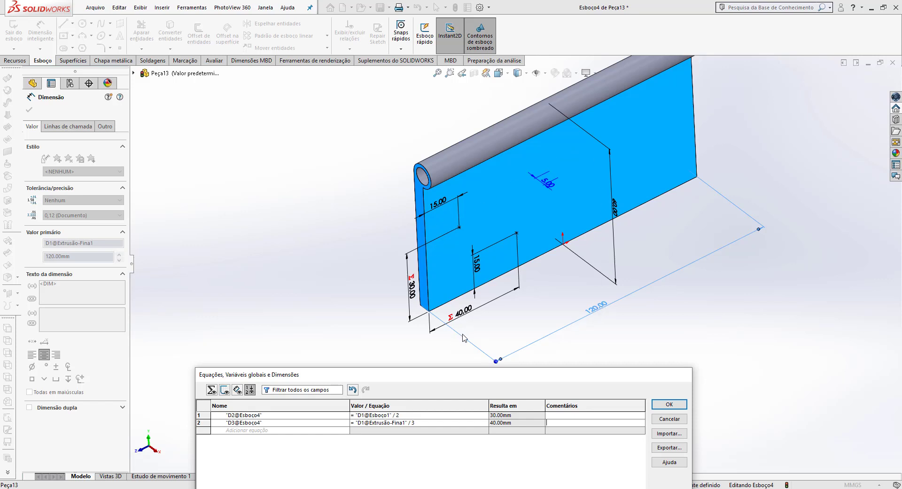
pyautogui.click(667, 404)
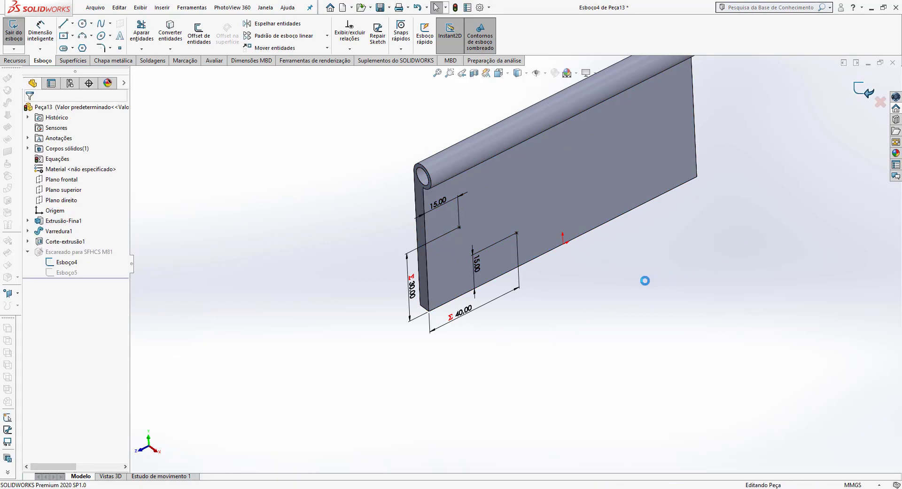
# - Leave the hole position sketch and mirror the countersunk hole feature about the front plane (Plano frontal)
pyautogui.moveTo(644, 280); pyautogui.dragTo(580, 258, button='middle')
pyautogui.scroll(2, 585, 257)
pyautogui.scroll(-2, 591, 203)
pyautogui.moveTo(592, 207); pyautogui.dragTo(588, 263, button='middle')
pyautogui.scroll(2, 588, 263)
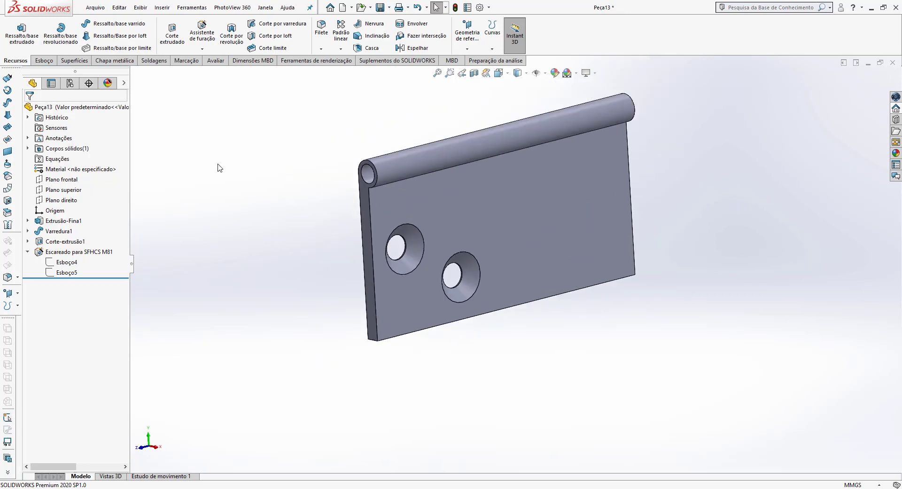
pyautogui.click(68, 180)
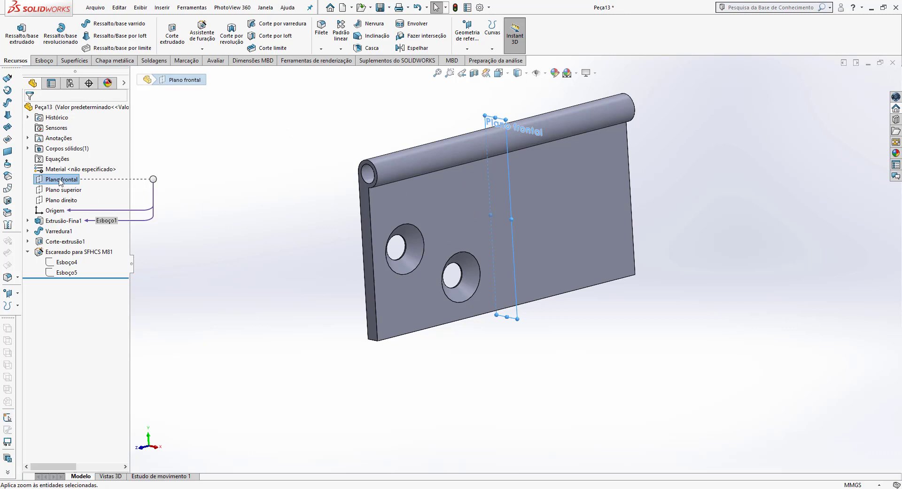
pyautogui.click(412, 48)
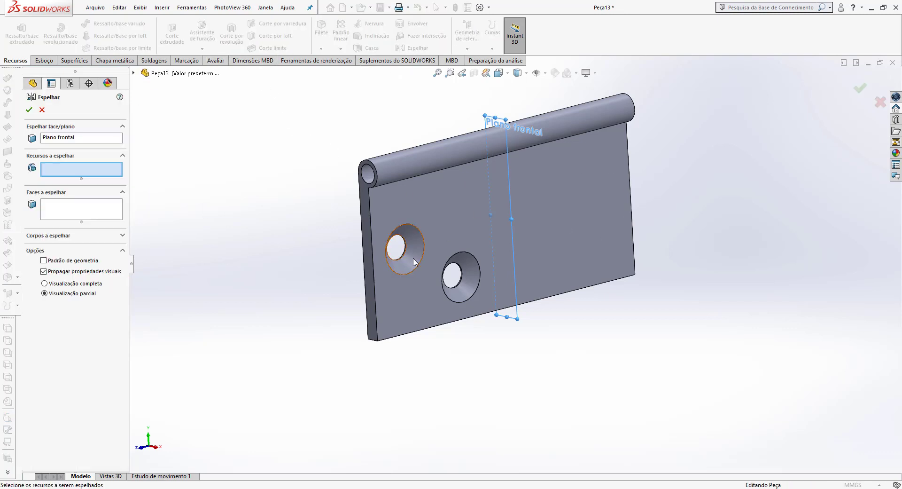
pyautogui.click(414, 262)
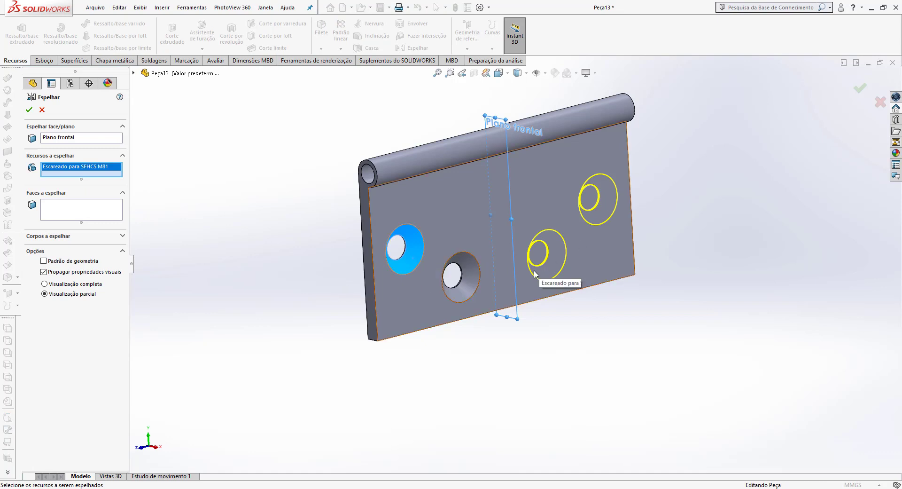
pyautogui.moveTo(517, 282); pyautogui.dragTo(446, 272, button='middle')
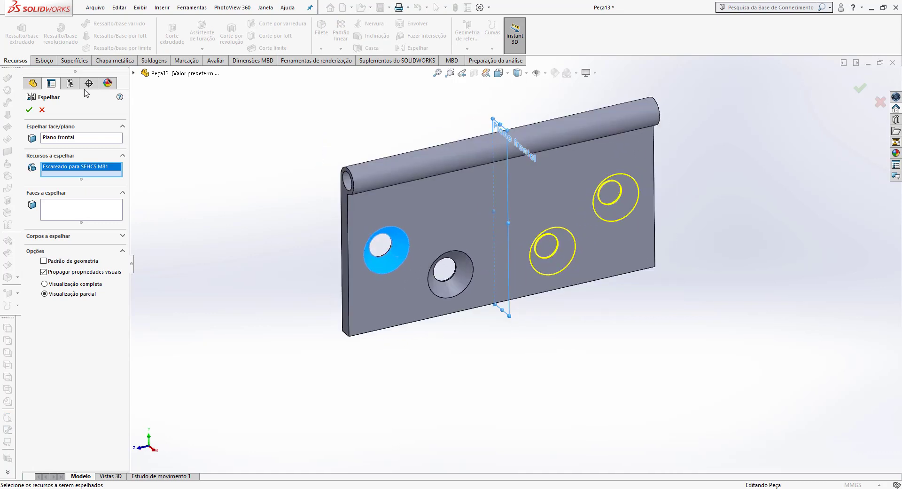
pyautogui.click(29, 109)
pyautogui.moveTo(715, 325); pyautogui.dragTo(681, 288, button='middle')
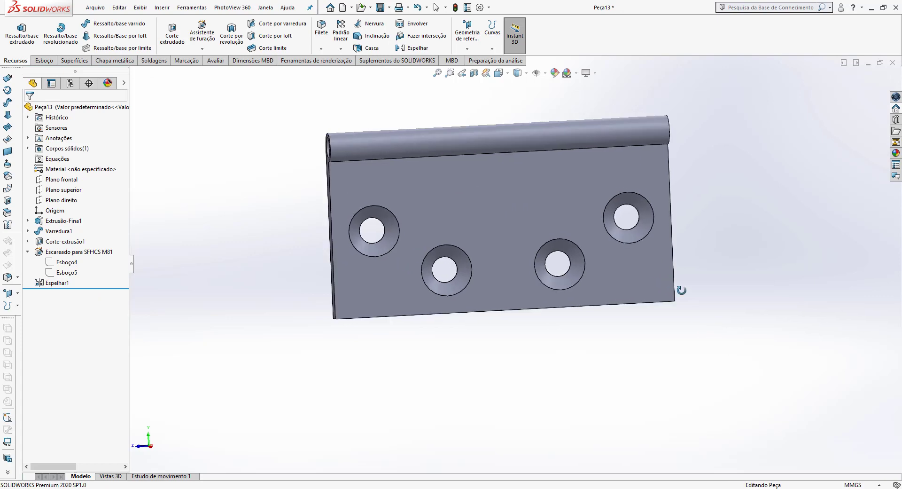
pyautogui.scroll(-2, 569, 119)
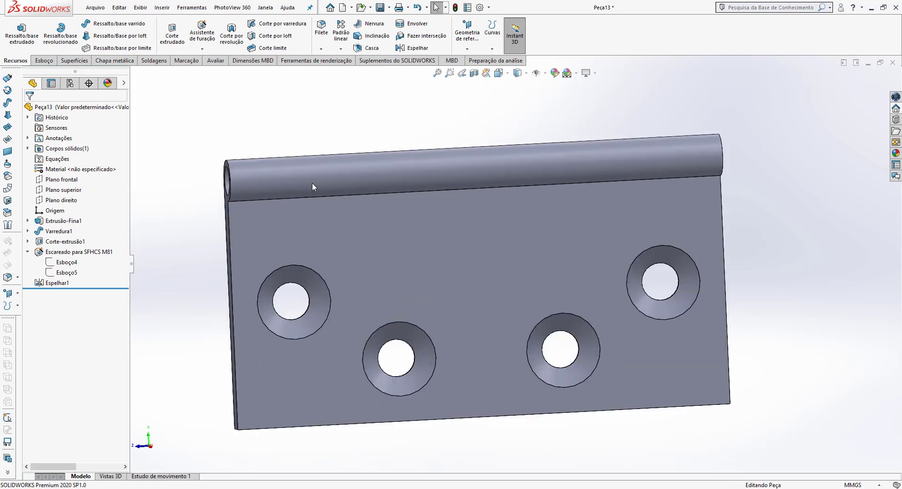
# - Start a sketch on the plate's front face and offset the knuckle's lower edge 1 mm towards the holes
pyautogui.moveTo(347, 147)
pyautogui.mouseDown(button='middle')
pyautogui.moveTo(365, 224)
pyautogui.moveTo(274, 119)
pyautogui.mouseUp(button='middle')
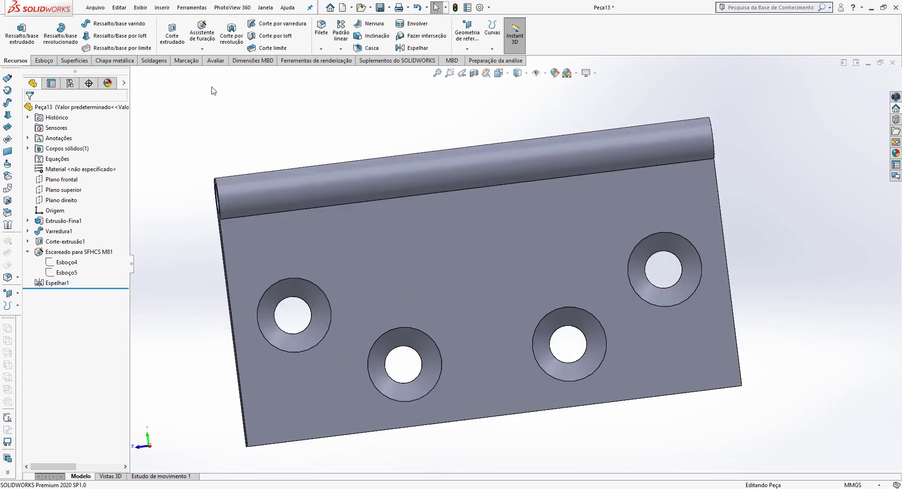
pyautogui.click(43, 61)
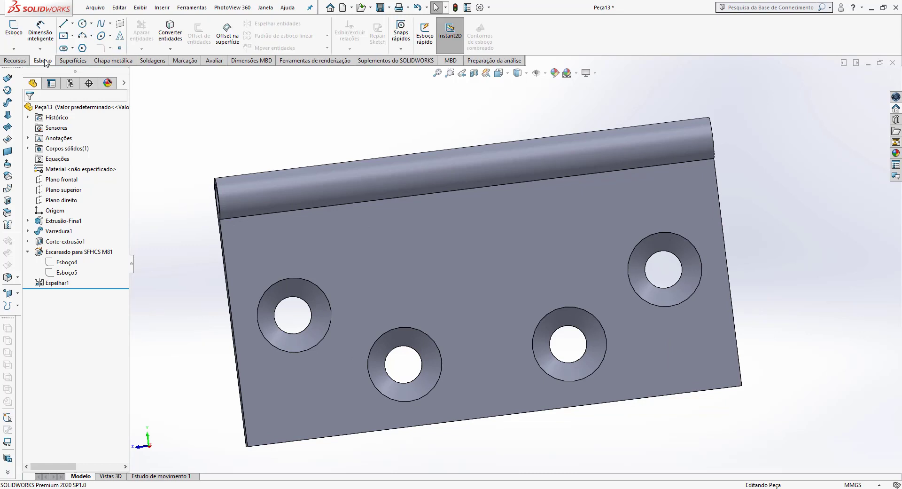
pyautogui.click(14, 28)
pyautogui.click(396, 236)
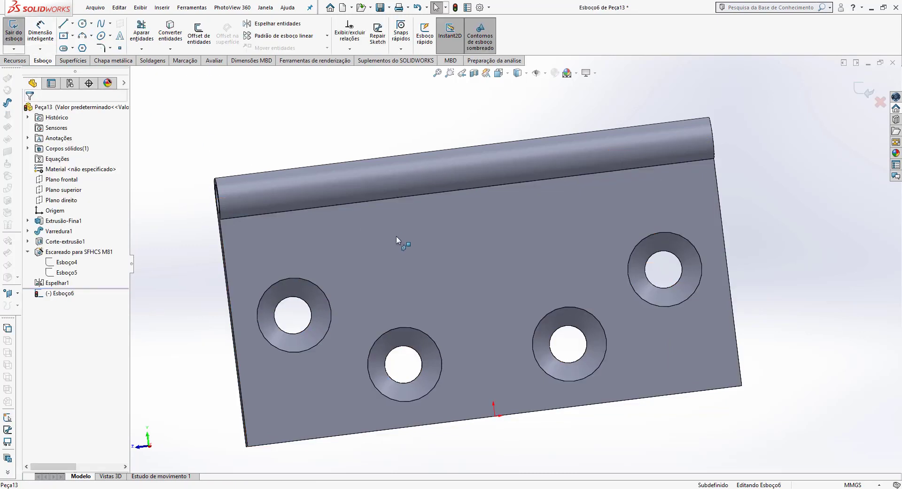
pyautogui.click(197, 37)
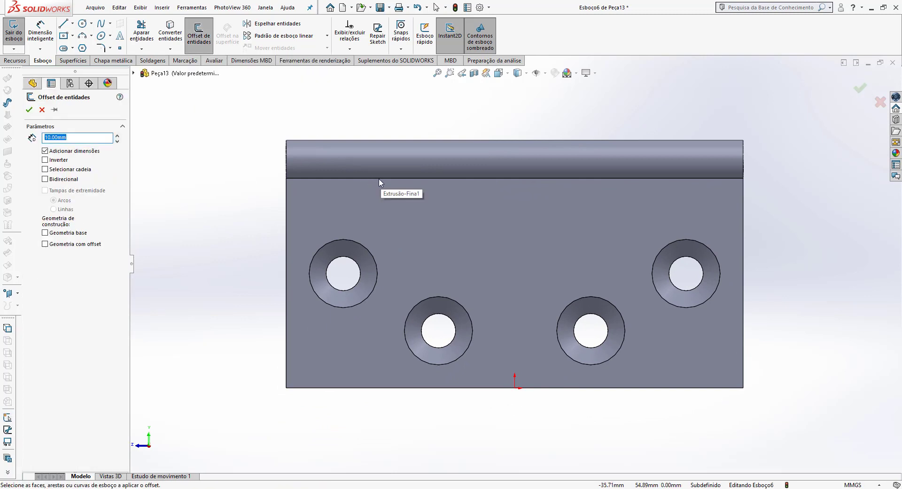
pyautogui.click(379, 179)
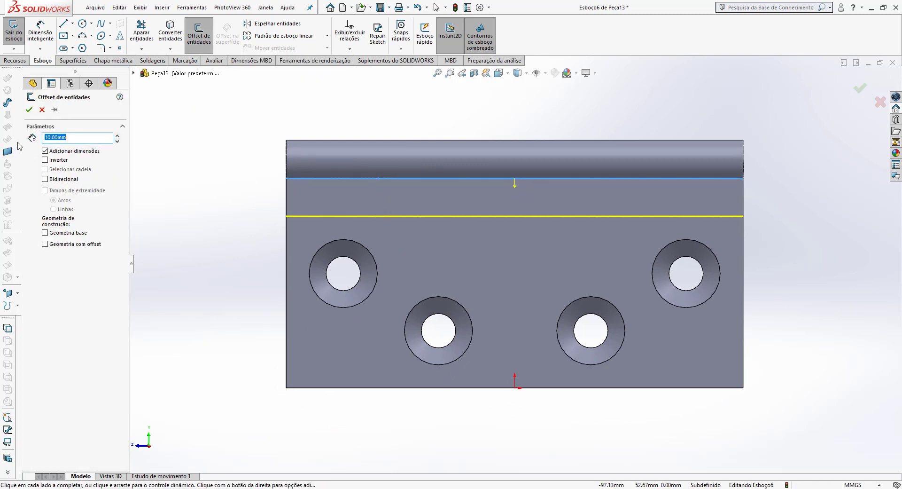
pyautogui.write('1')
pyautogui.press('Return')
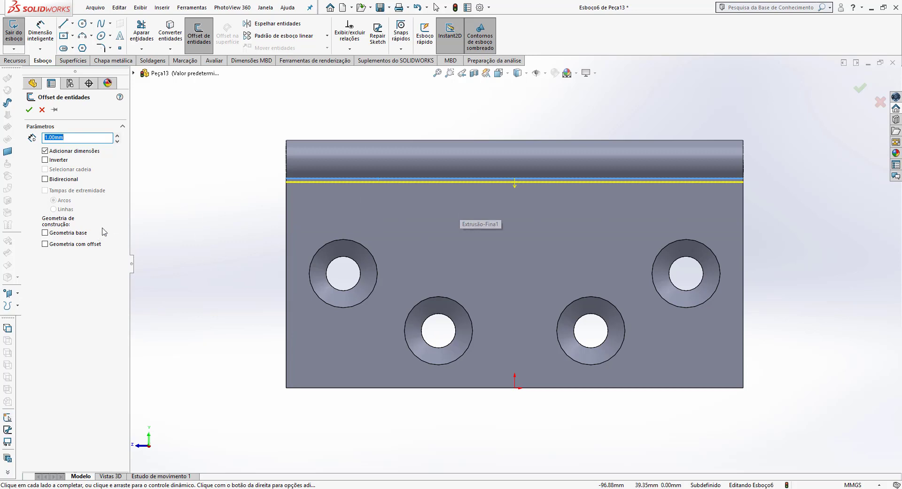
pyautogui.click(29, 110)
# - Convert the knuckle's end edge and upper silhouette edge into sketch lines with chain selection on
pyautogui.click(170, 32)
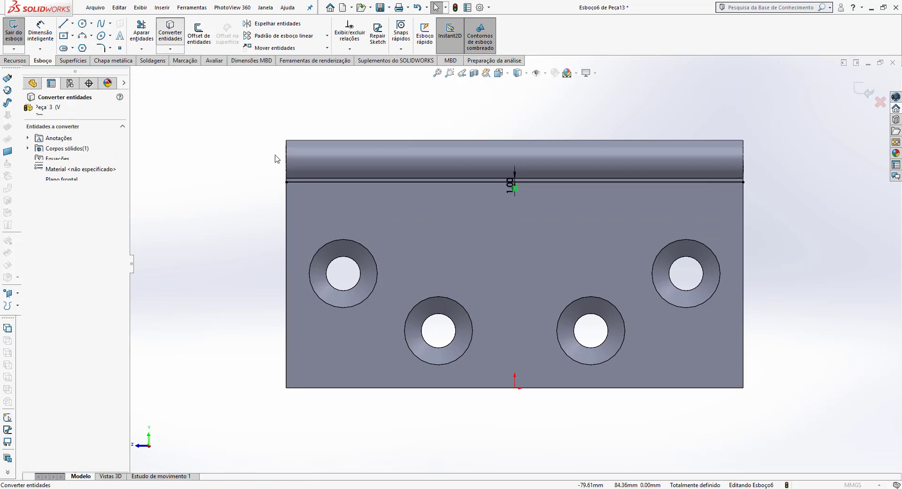
pyautogui.click(286, 160)
pyautogui.click(309, 140)
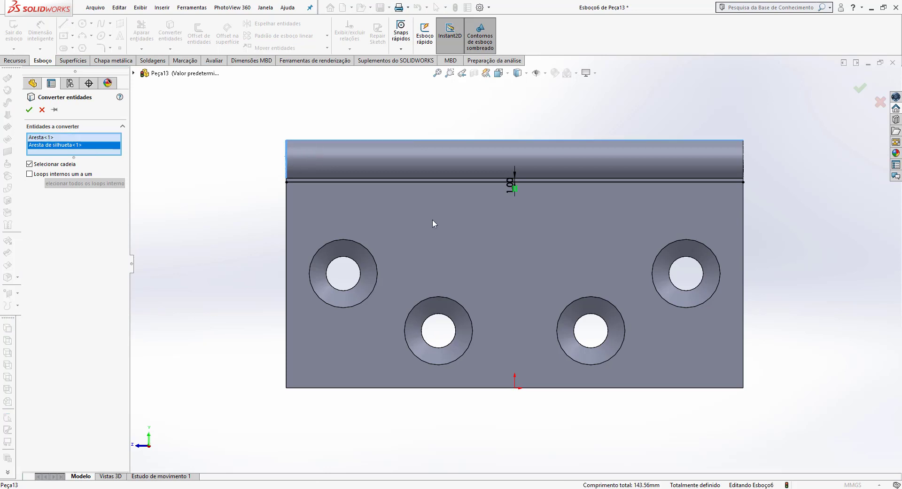
pyautogui.click(29, 109)
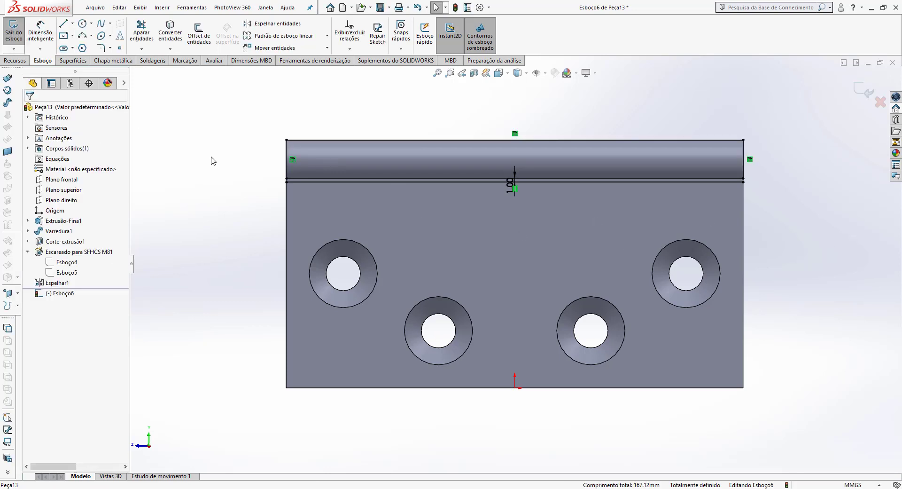
# - Join the offset line to the converted end lines at both ends of the knuckle using corner trim
pyautogui.click(140, 49)
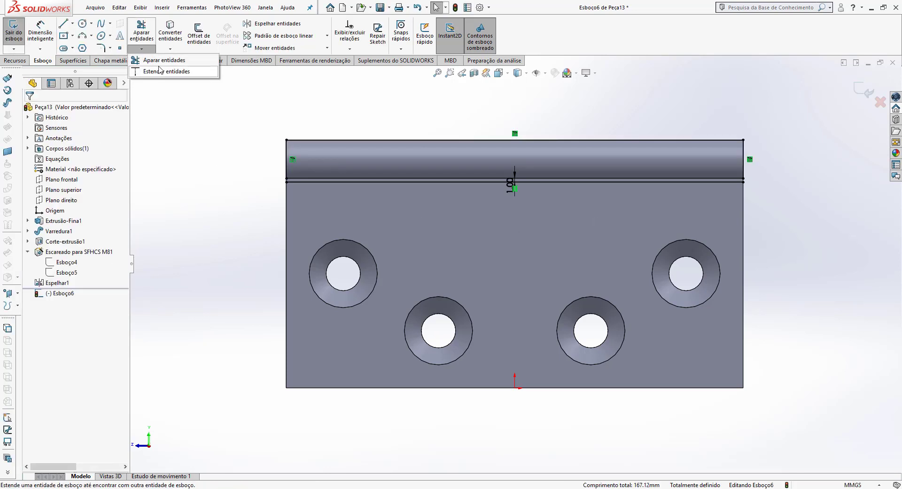
pyautogui.click(164, 60)
pyautogui.click(37, 202)
pyautogui.click(287, 181)
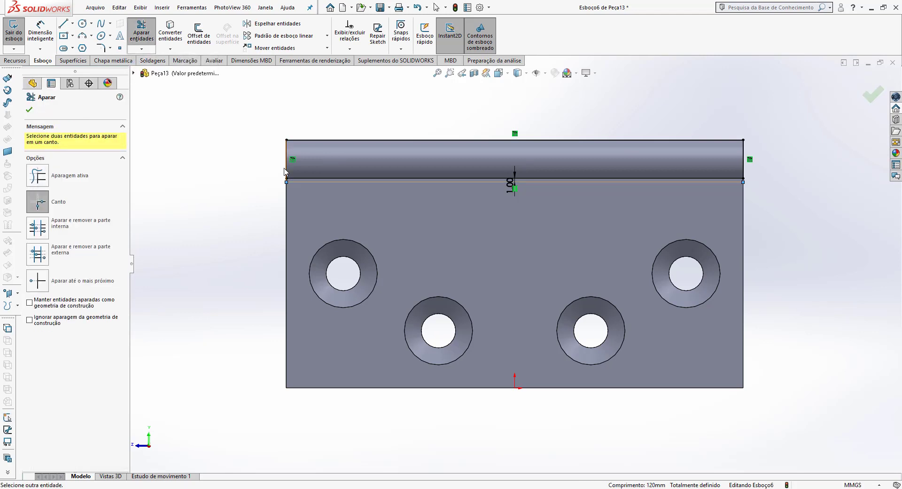
pyautogui.click(285, 168)
pyautogui.click(721, 182)
pyautogui.click(744, 165)
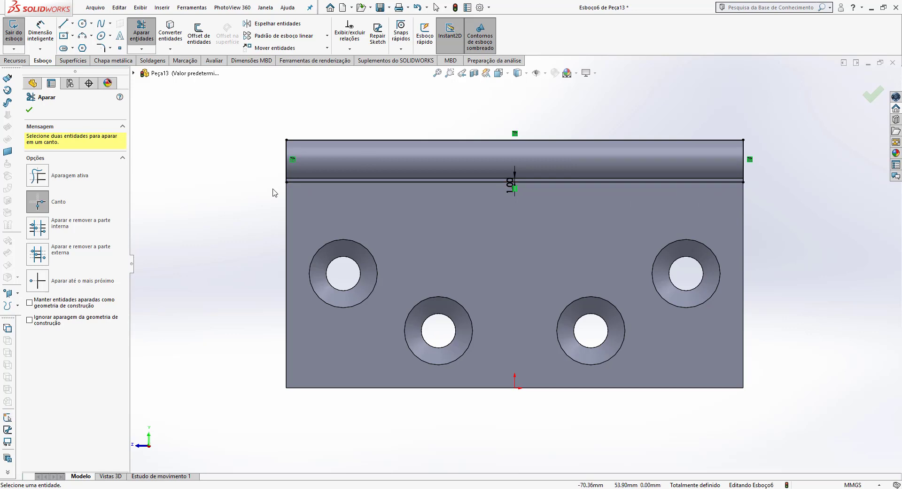
# - Sketch two vertical lines across the knuckle from its upper edge to the offset line, the first about 15 mm from the nearest end
pyautogui.click(63, 23)
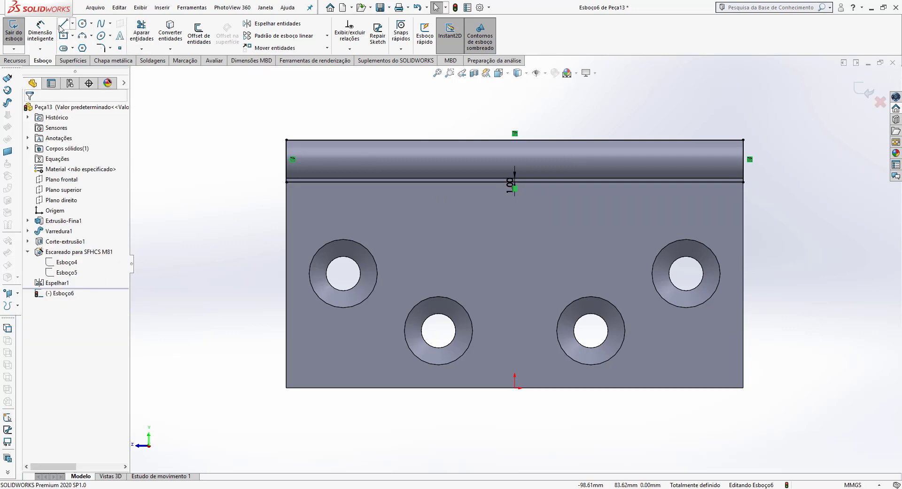
pyautogui.click(344, 140)
pyautogui.click(344, 182)
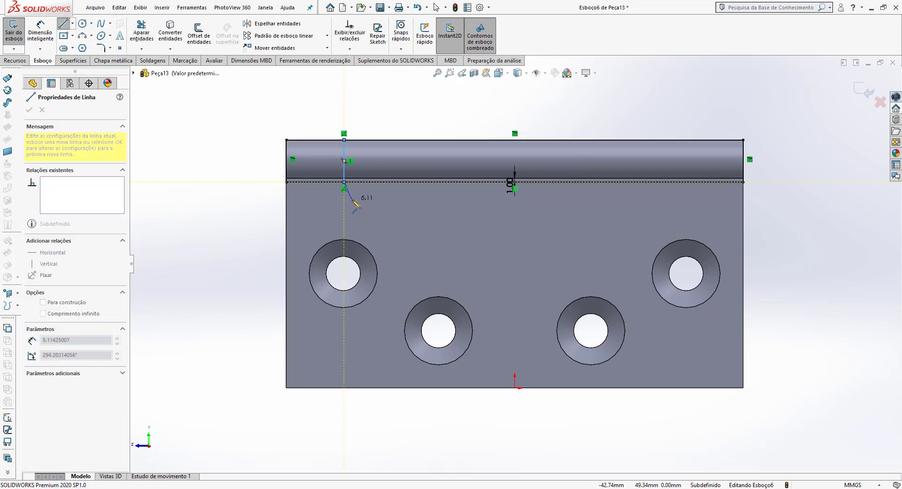
pyautogui.press('Escape')
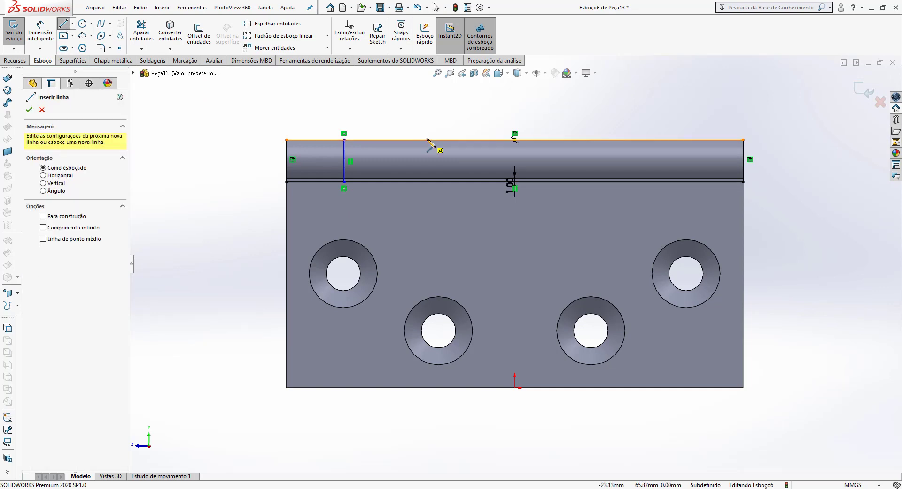
pyautogui.moveTo(427, 139); pyautogui.dragTo(427, 182)
# - Dimension the first vertical line 24 mm from the knuckle's end and the second 24 mm from the first
pyautogui.click(43, 33)
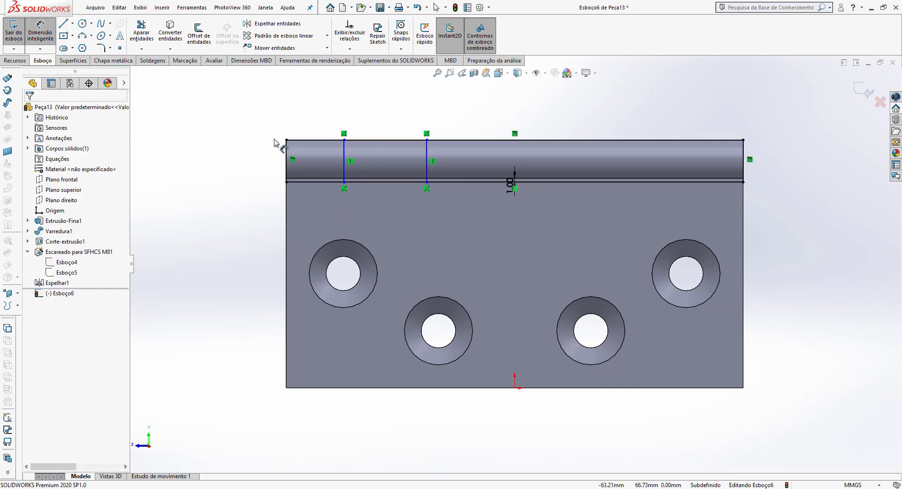
pyautogui.click(287, 158)
pyautogui.click(344, 153)
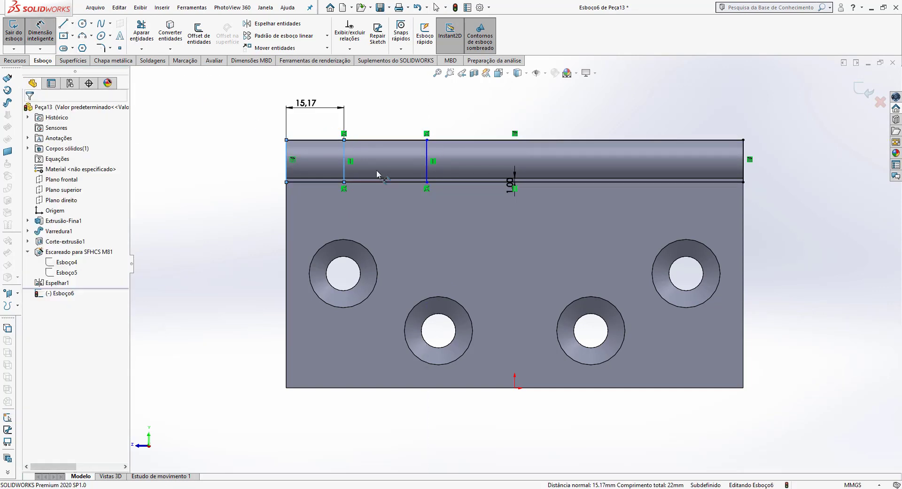
pyautogui.write('24')
pyautogui.press('Return')
pyautogui.click(426, 154)
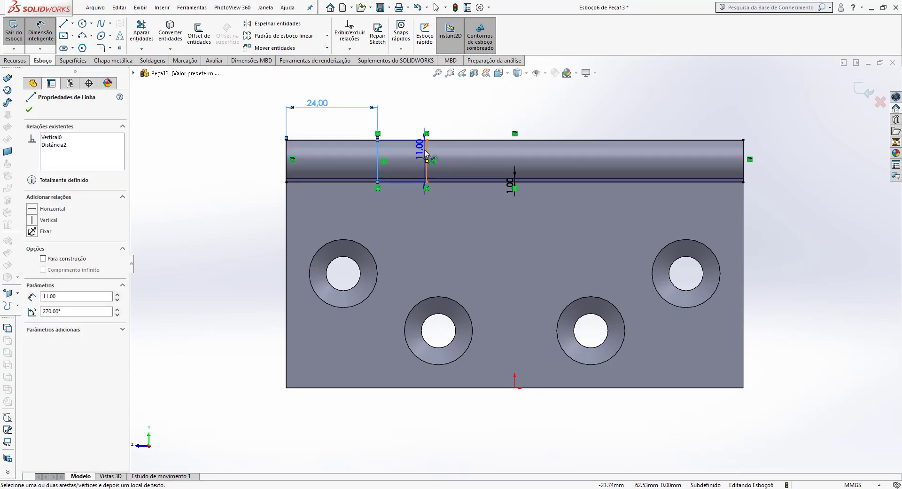
pyautogui.click(426, 153)
pyautogui.click(407, 114)
pyautogui.write('24')
pyautogui.press('Return')
pyautogui.press('Escape')
# - Display the plate extrusion's dimensions and add an equation driving the first line's distance D2@Esboço6 as the plate length "D1@Extrusão-Fina1" / 5
pyautogui.moveTo(491, 165)
pyautogui.mouseDown(button='middle')
pyautogui.moveTo(536, 210)
pyautogui.moveTo(573, 426)
pyautogui.mouseUp(button='middle')
pyautogui.click(539, 223)
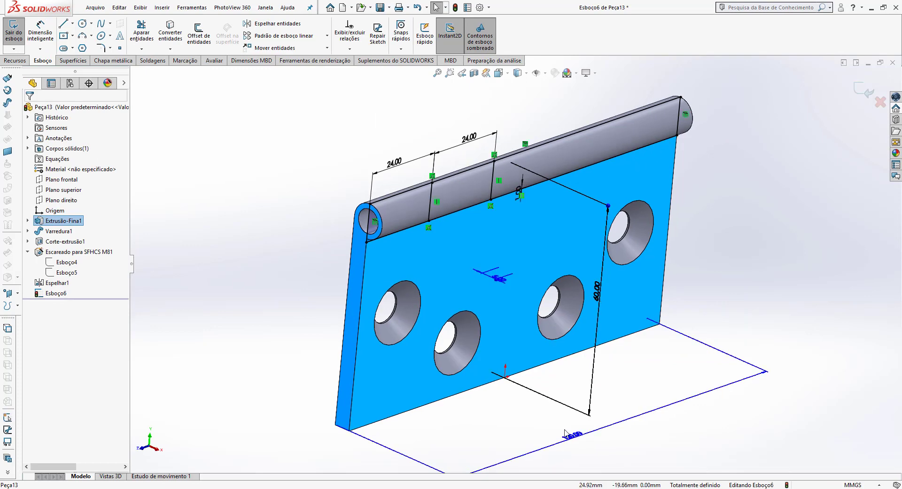
pyautogui.scroll(-1, 573, 427)
pyautogui.moveTo(549, 364); pyautogui.dragTo(521, 381, button='middle')
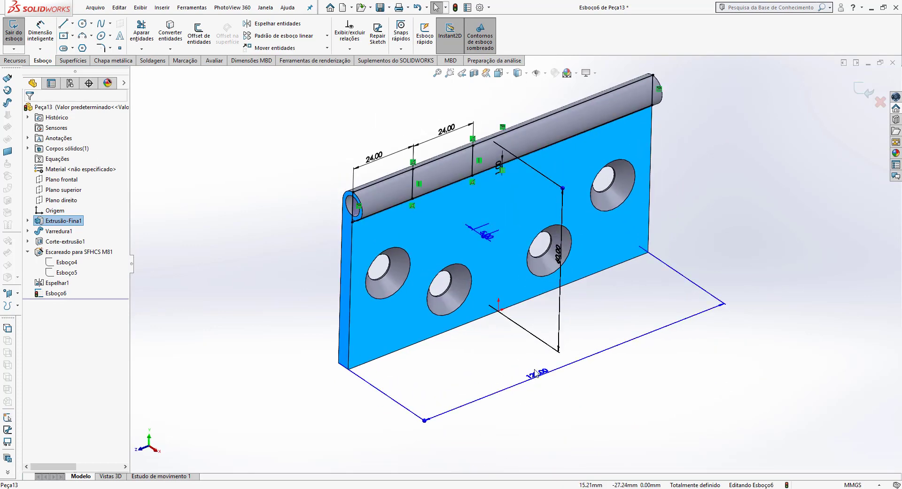
pyautogui.click(188, 8)
pyautogui.click(207, 324)
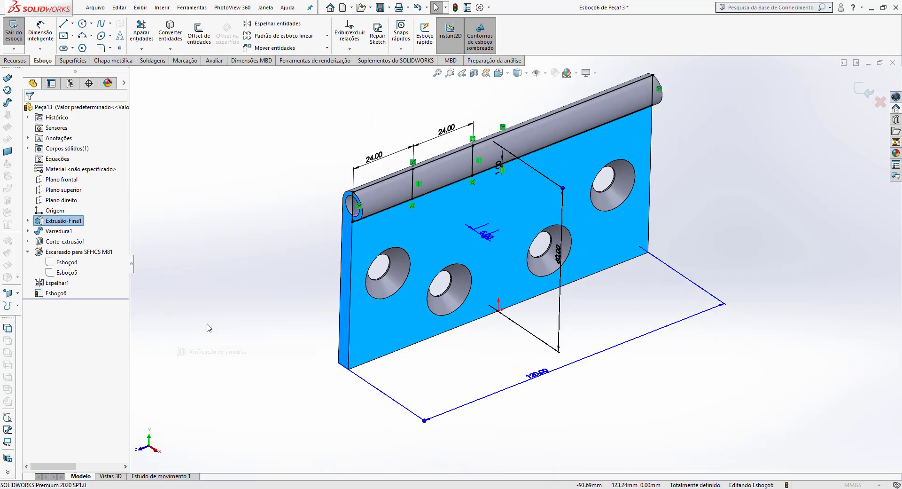
pyautogui.click(248, 430)
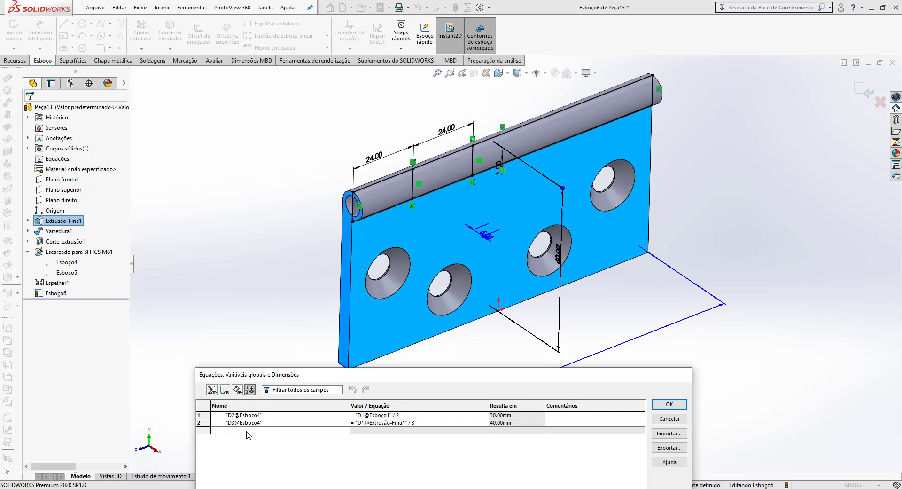
pyautogui.click(375, 159)
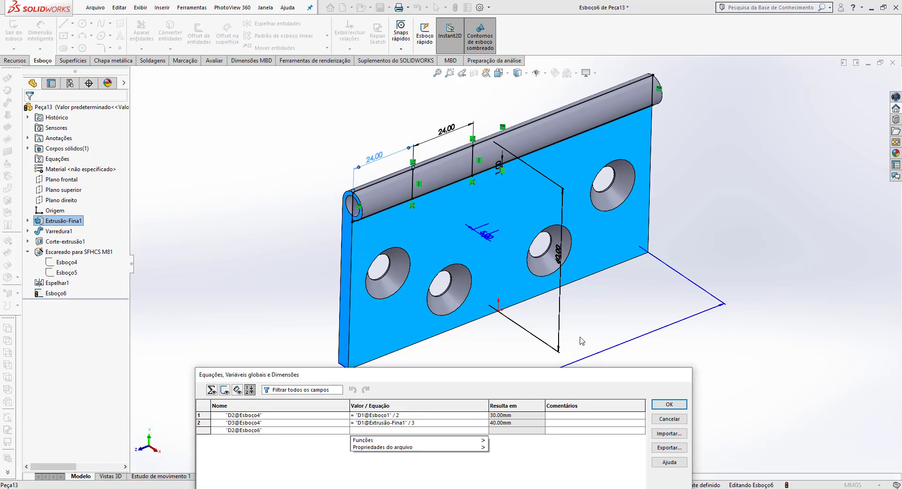
pyautogui.click(538, 358)
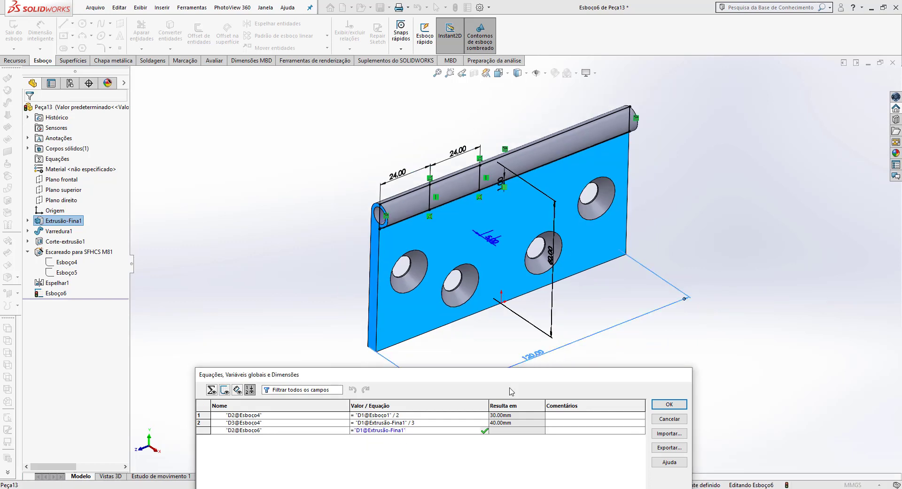
pyautogui.write('/ 5')
pyautogui.press('Tab')
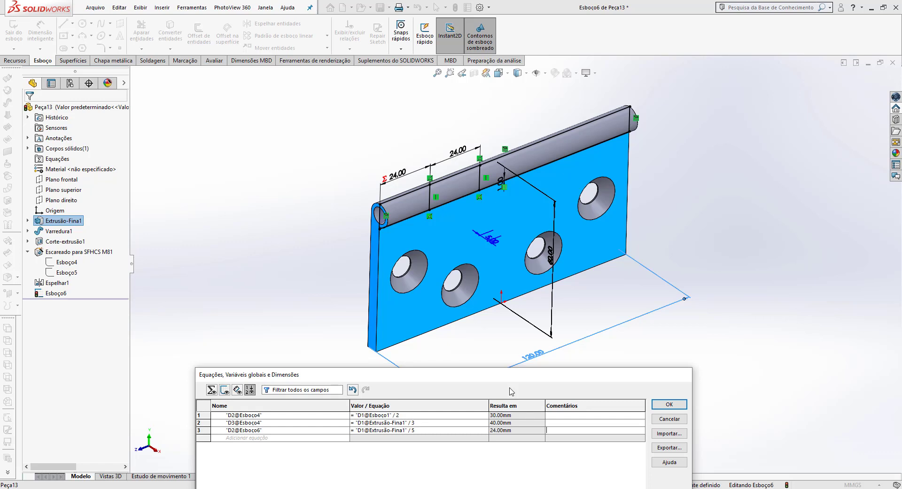
# - Add an equation driving the spacing between the two lines D3@Esboço6 as the plate length "D1@Extrusão-Fina1" / 5
pyautogui.click(249, 438)
pyautogui.click(458, 154)
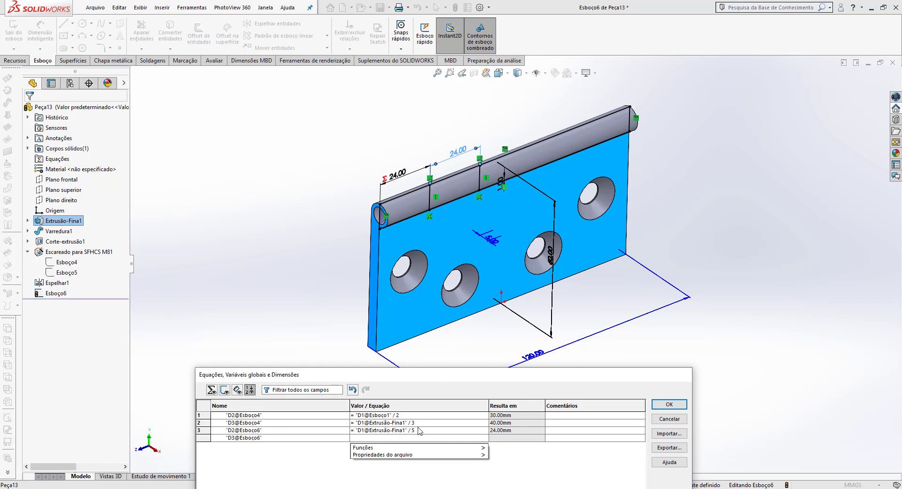
pyautogui.click(536, 355)
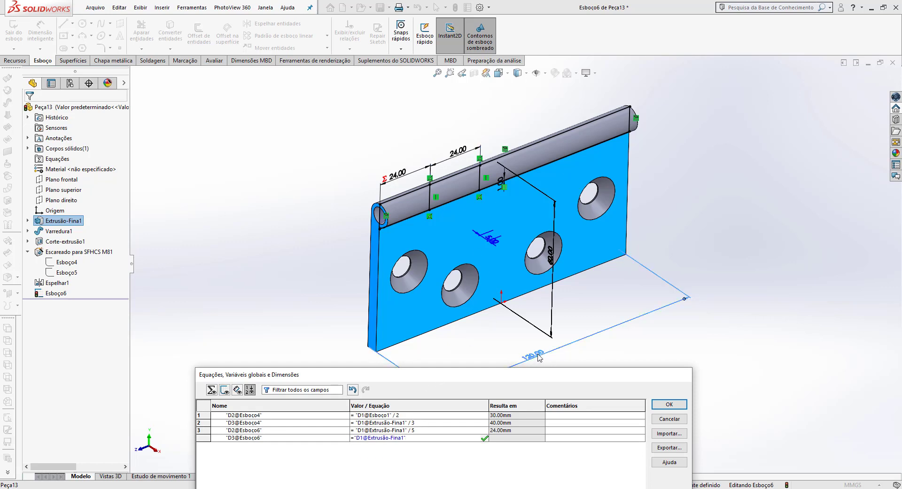
pyautogui.write('/5')
pyautogui.press('Return')
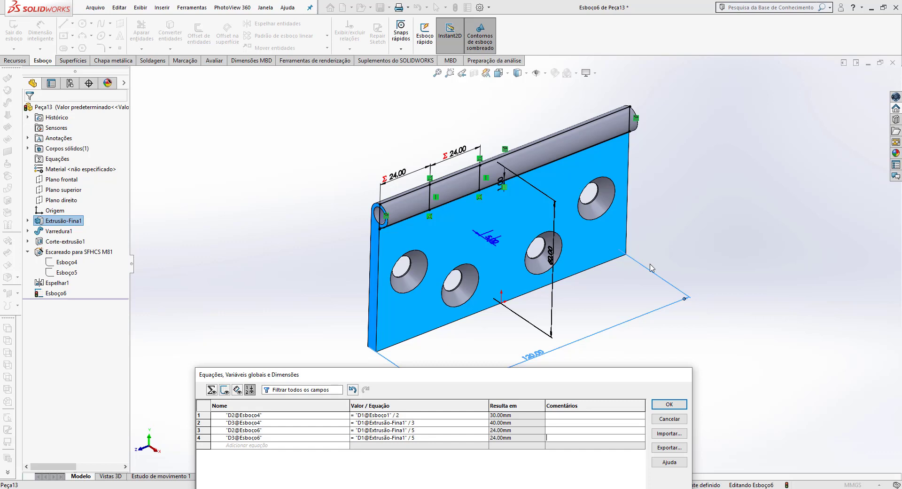
# - Accept the equations and draw a vertical centerline from the origin up to the knuckle's upper edge
pyautogui.click(669, 404)
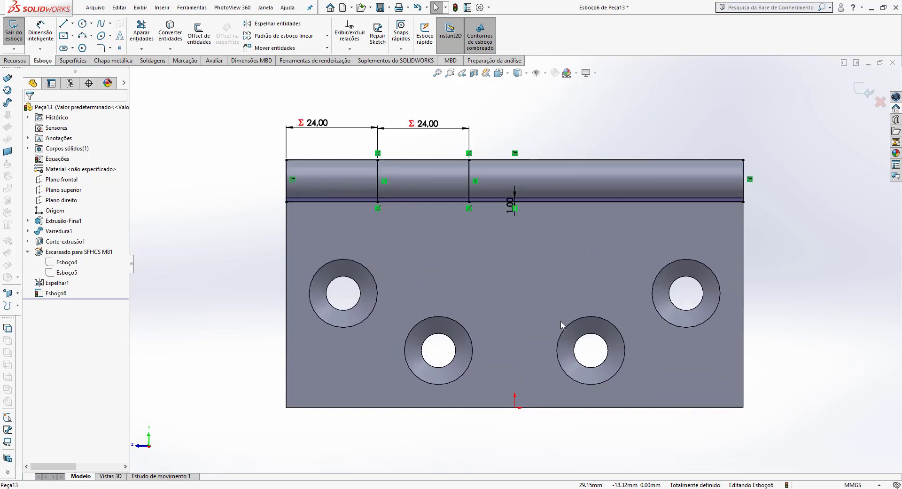
pyautogui.click(73, 23)
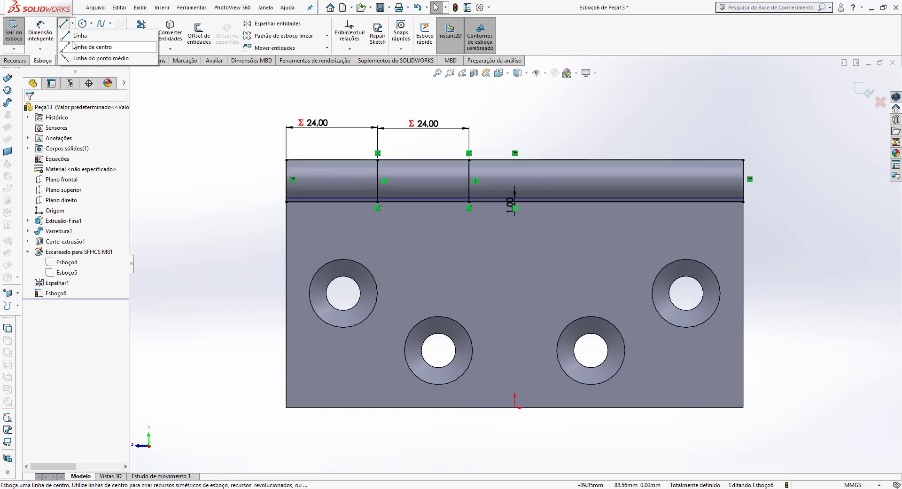
pyautogui.click(81, 56)
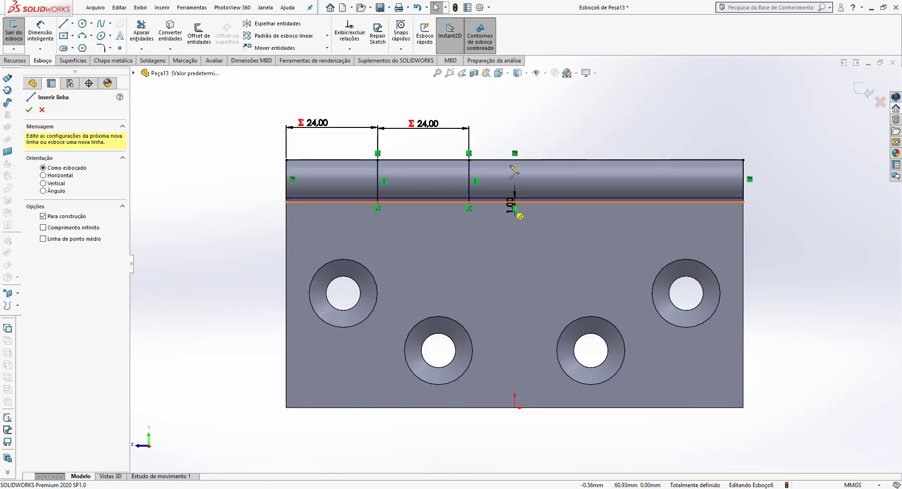
pyautogui.click(515, 408)
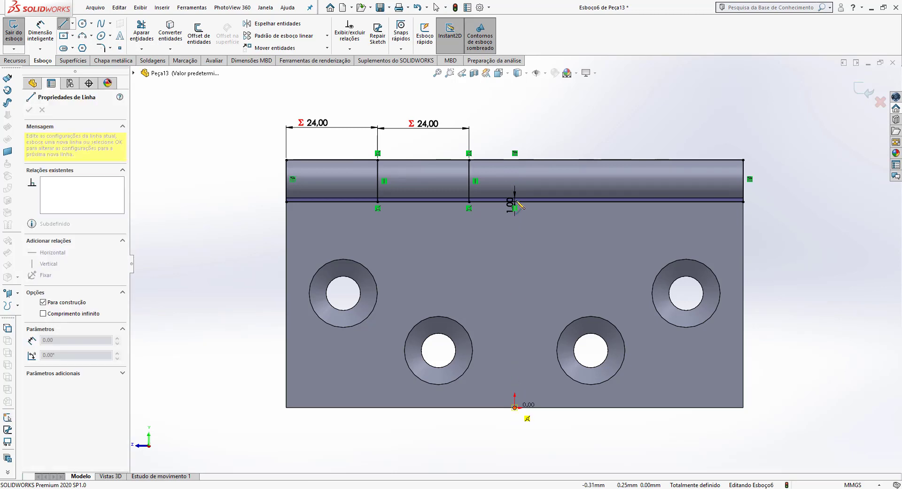
pyautogui.click(515, 160)
pyautogui.press('Escape')
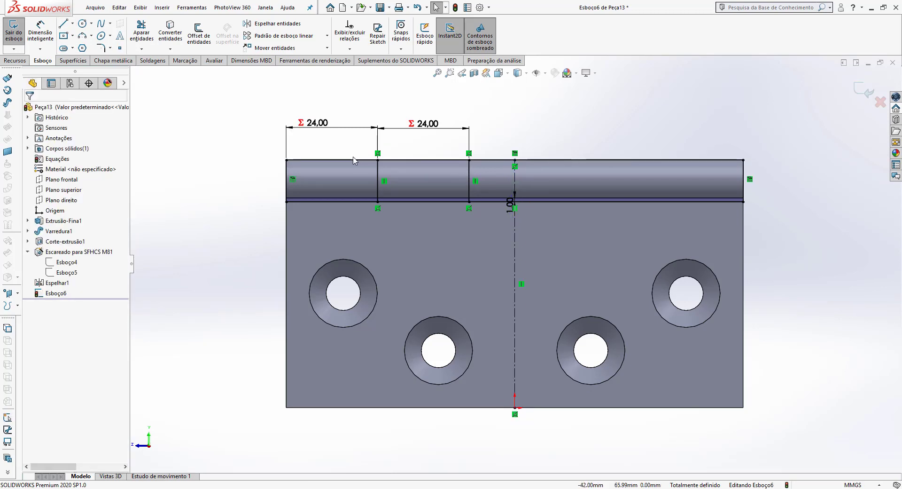
# - Mirror the two vertical division lines across the centerline, keeping the originals
pyautogui.click(272, 23)
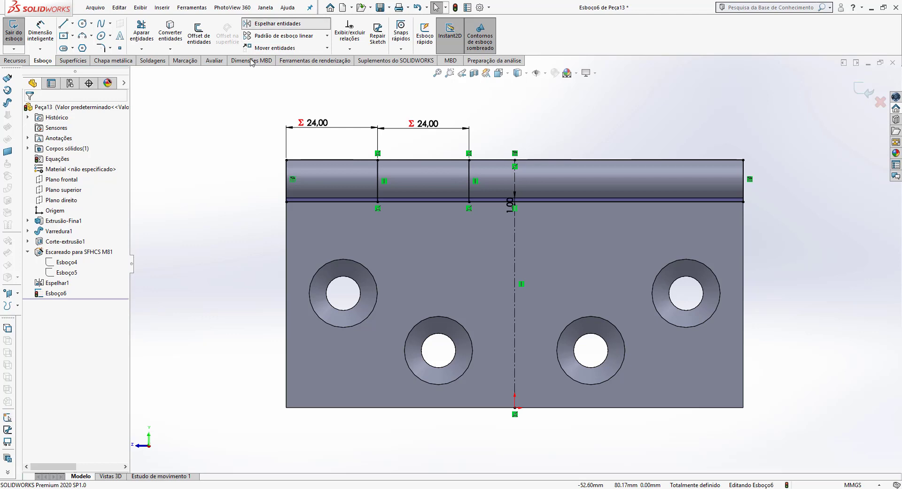
pyautogui.click(377, 172)
pyautogui.click(471, 177)
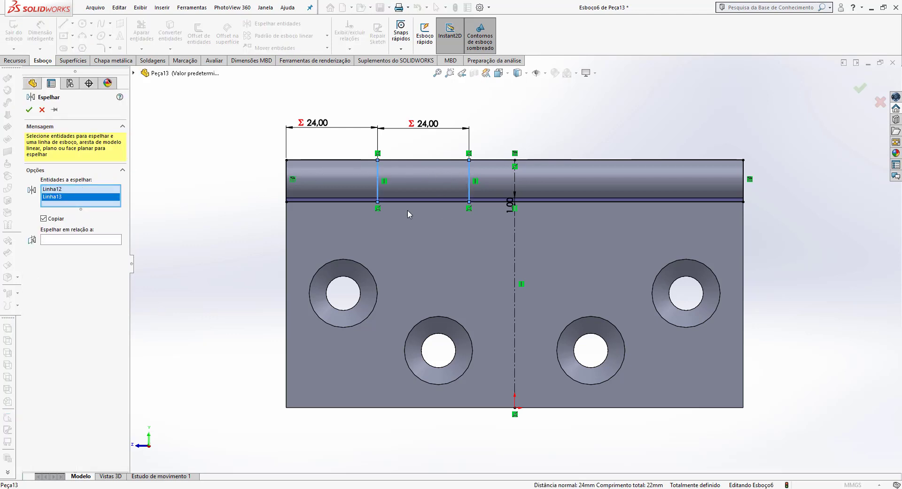
pyautogui.click(70, 242)
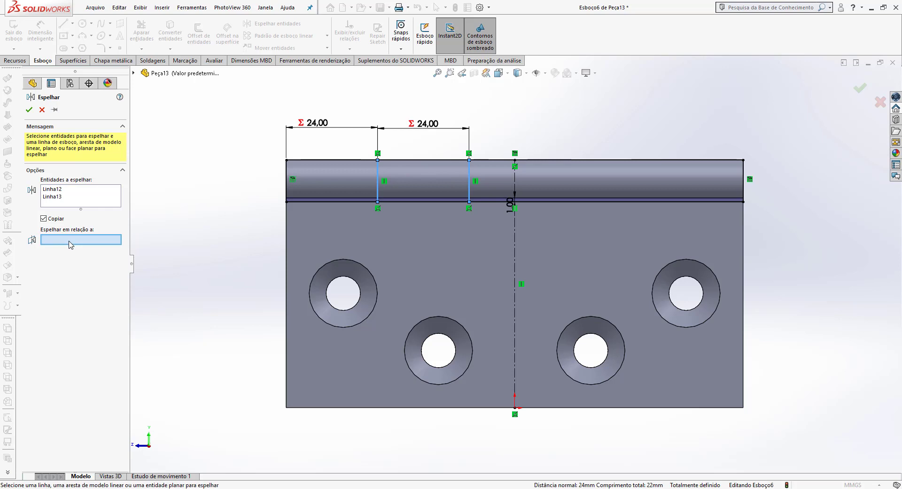
pyautogui.click(516, 249)
pyautogui.press('Return')
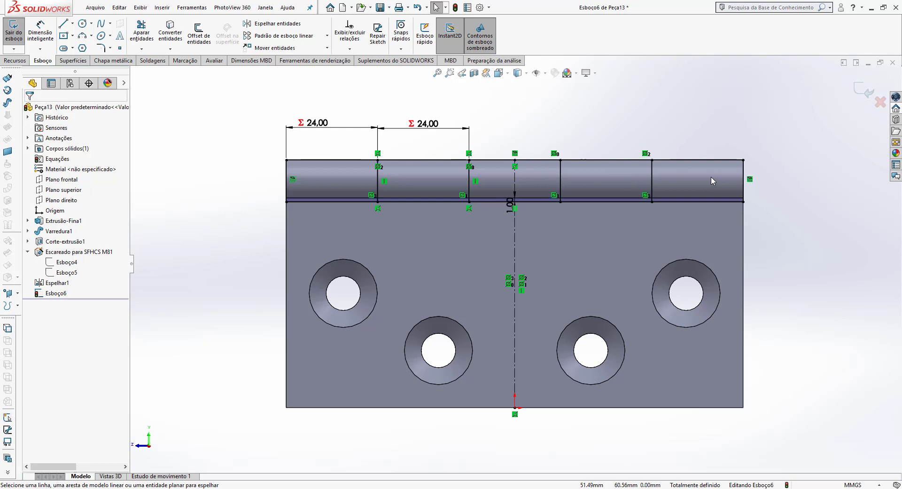
# - Exit the sketch and rename it LAYOUT DE CORTES
pyautogui.click(863, 90)
pyautogui.click(51, 293)
pyautogui.click(51, 293)
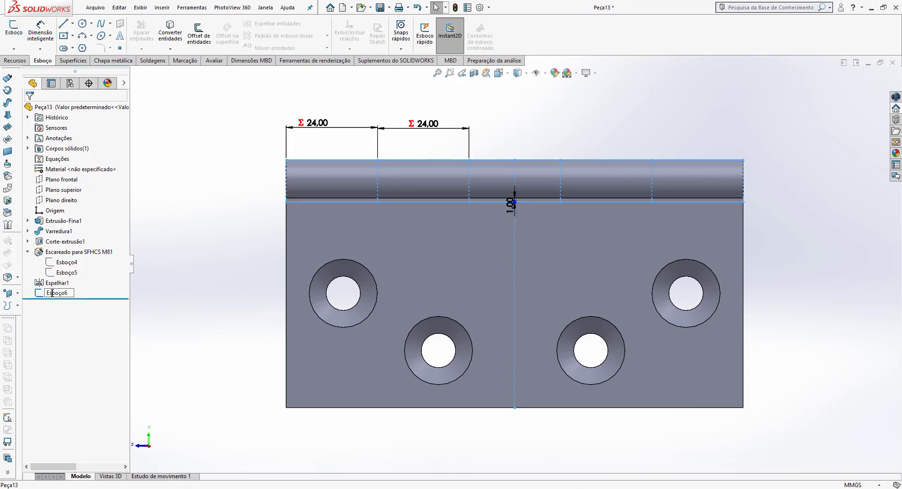
pyautogui.doubleClick(49, 293)
pyautogui.write('LAYOUT DE CORTES')
pyautogui.click(199, 318)
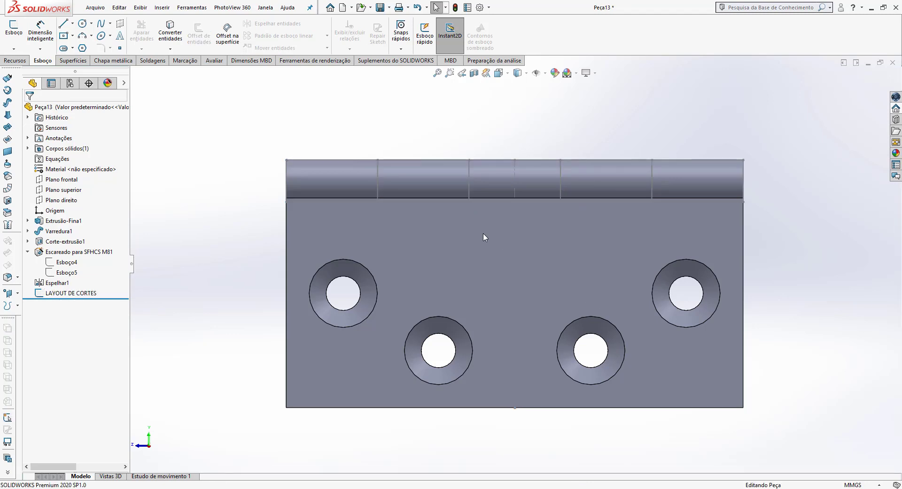
# - Start an extruded cut sketch on the plate's front face and convert the layout's closed rectangular outline around the knuckle into it
pyautogui.click(19, 62)
pyautogui.click(171, 35)
pyautogui.click(407, 249)
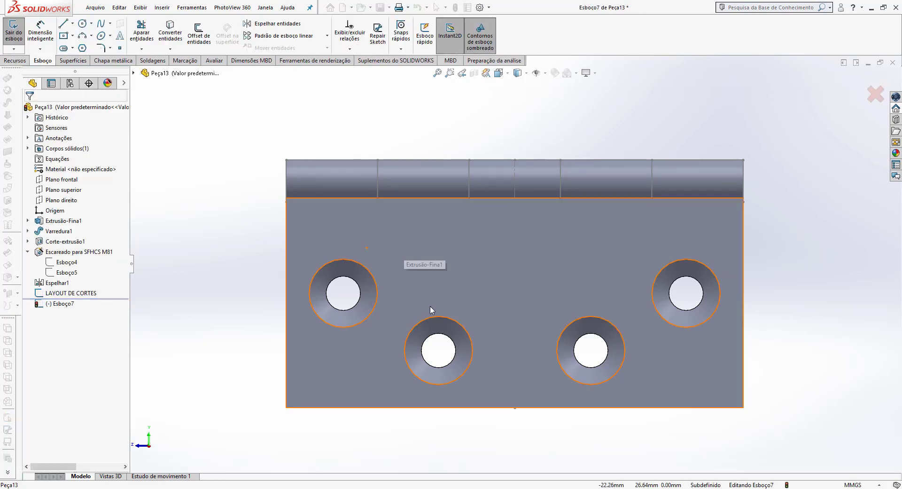
pyautogui.click(170, 33)
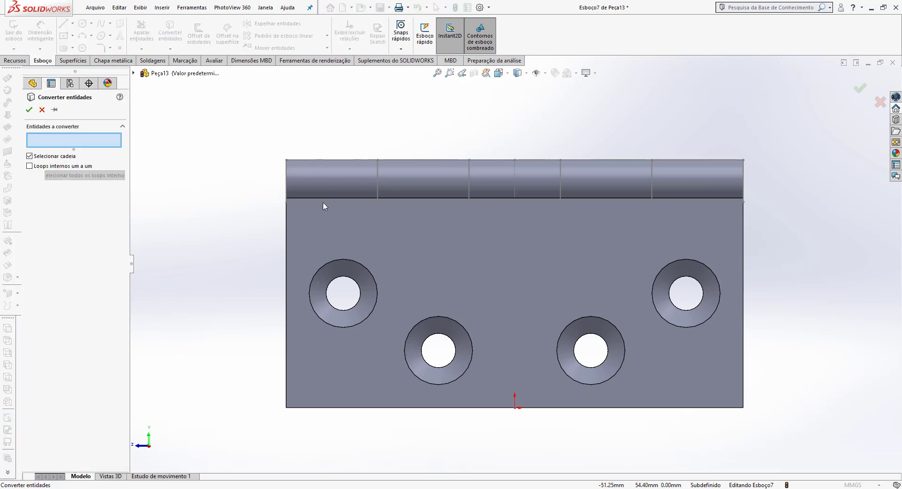
pyautogui.scroll(-3, 323, 202)
pyautogui.click(346, 213)
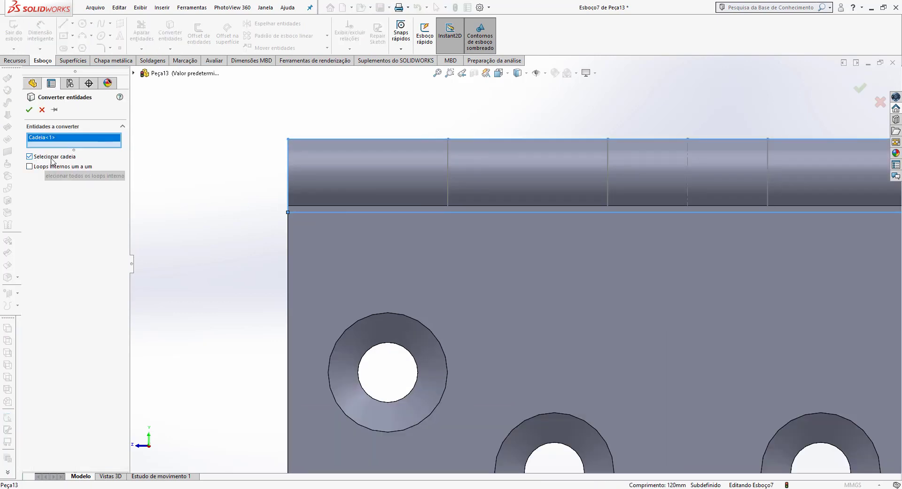
pyautogui.scroll(3, 514, 207)
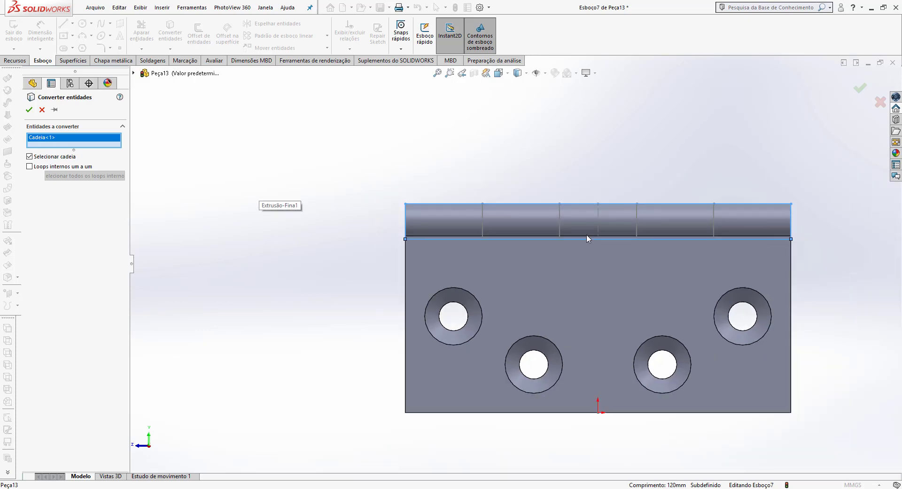
pyautogui.click(29, 110)
# - Offset the two outermost layout division lines 1 mm toward the centre of the knuckle
pyautogui.scroll(-2, 633, 175)
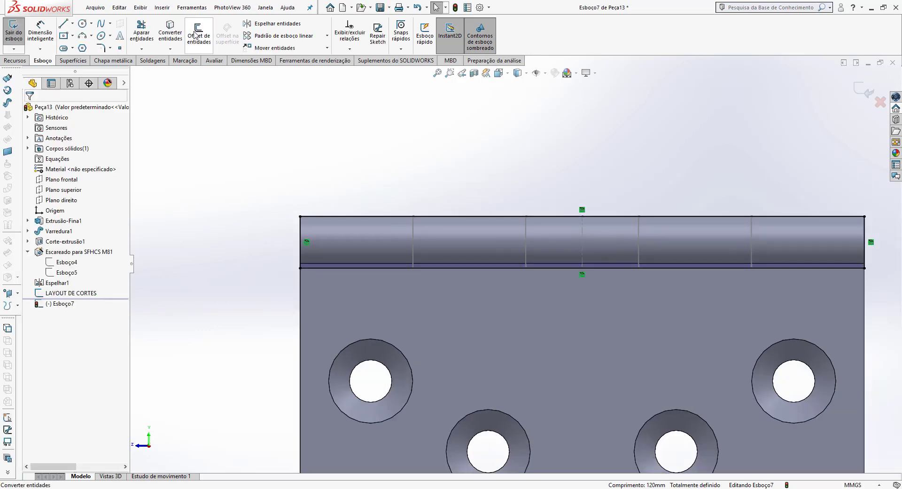
pyautogui.click(197, 45)
pyautogui.click(413, 235)
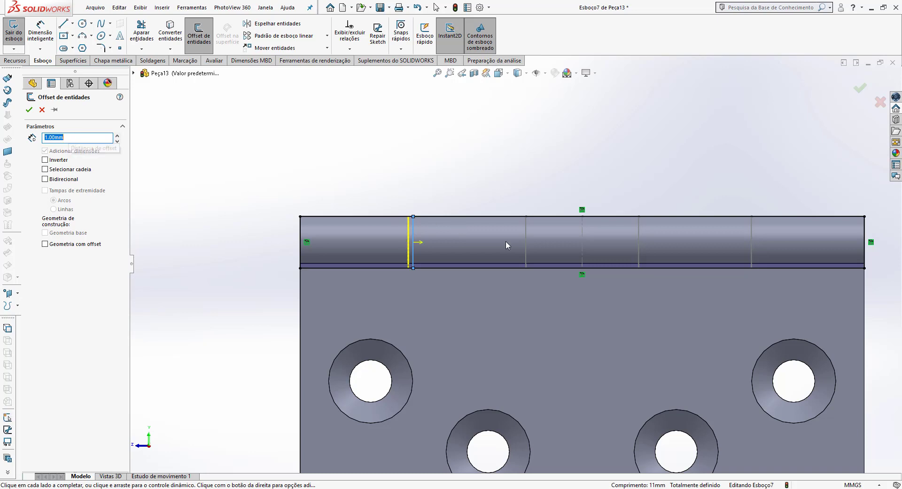
pyautogui.click(46, 159)
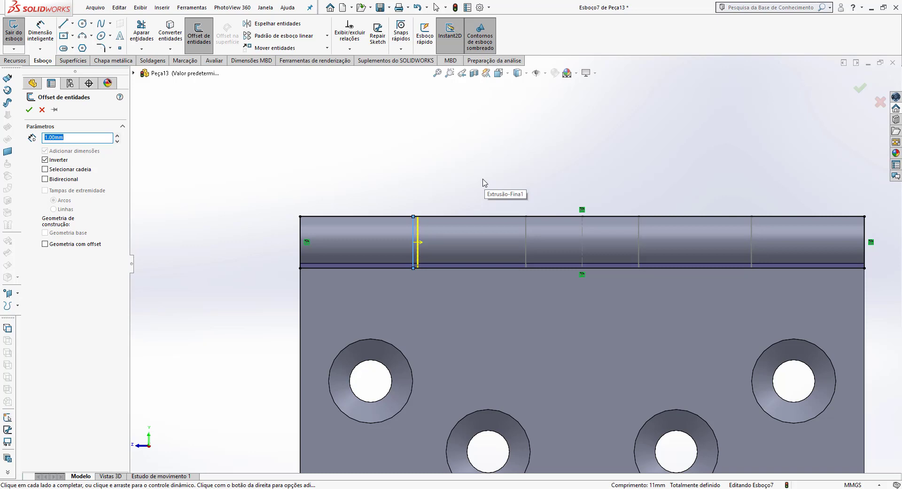
pyautogui.click(484, 183)
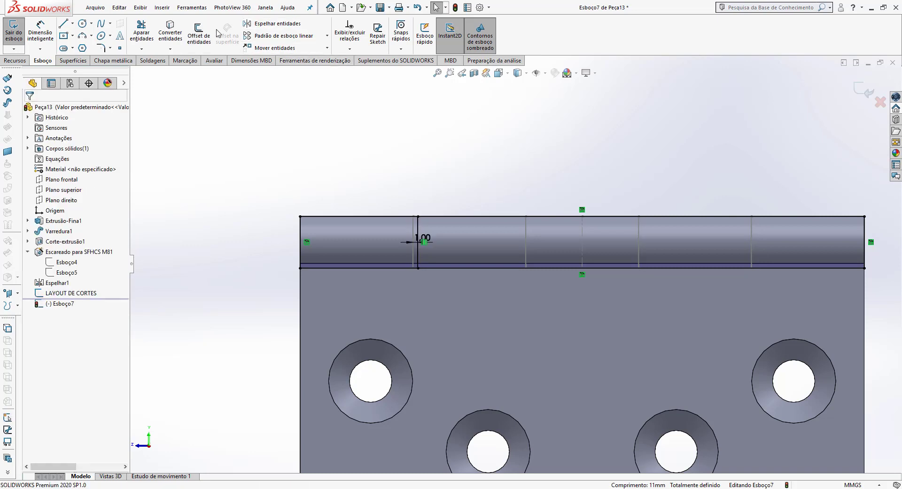
pyautogui.click(752, 239)
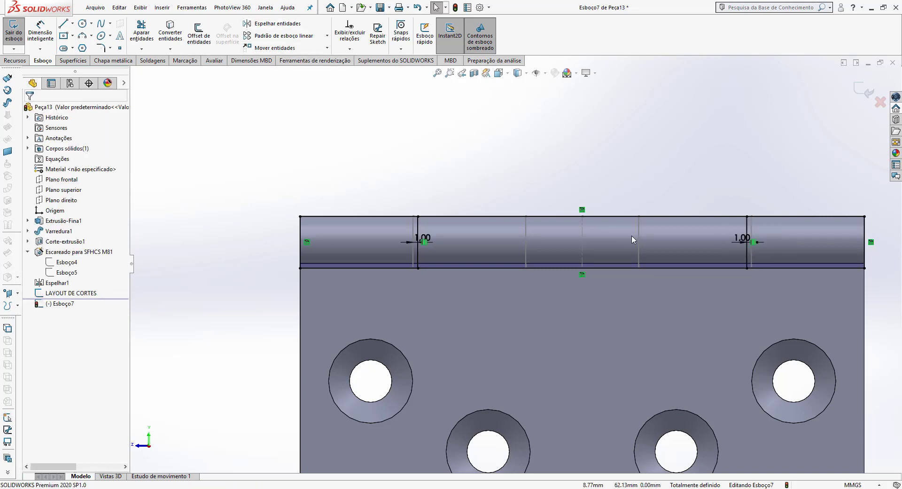
# - Offset the two inner layout division lines 1 mm outward, away from the centerline
pyautogui.click(212, 41)
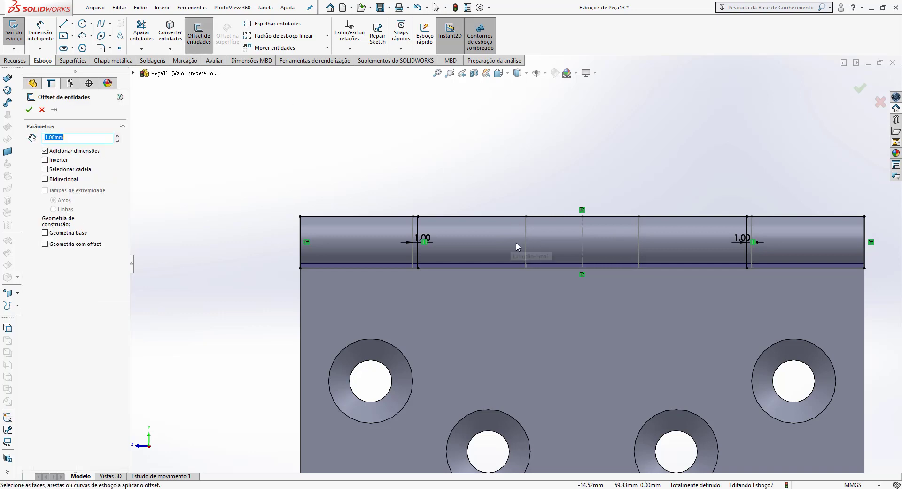
pyautogui.click(525, 241)
pyautogui.click(490, 215)
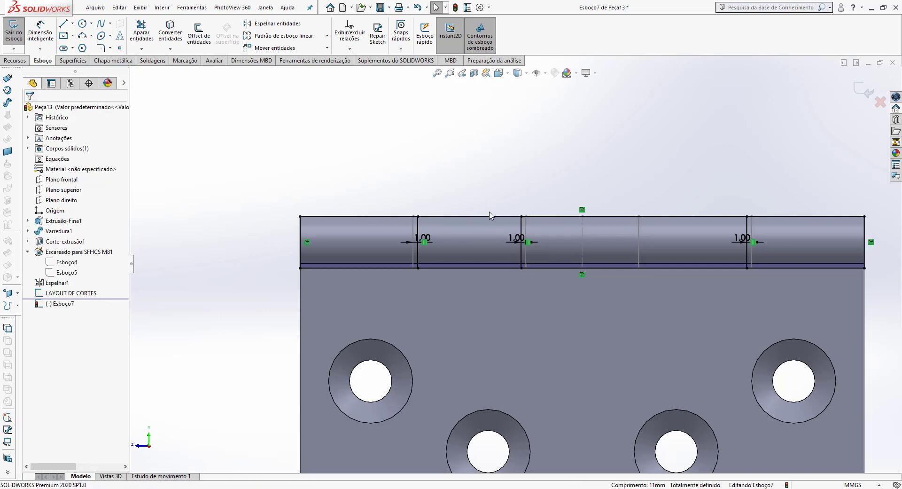
pyautogui.click(199, 36)
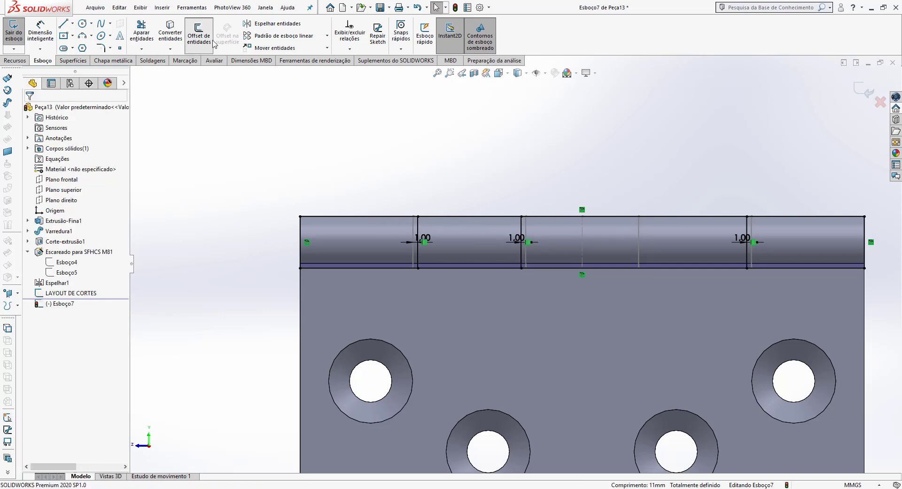
pyautogui.click(638, 238)
pyautogui.click(685, 237)
# - Trim the outline's upper and lower edges across the second and fourth segments to leave three separate closed rectangles
pyautogui.scroll(-3, 648, 254)
pyautogui.scroll(1, 521, 254)
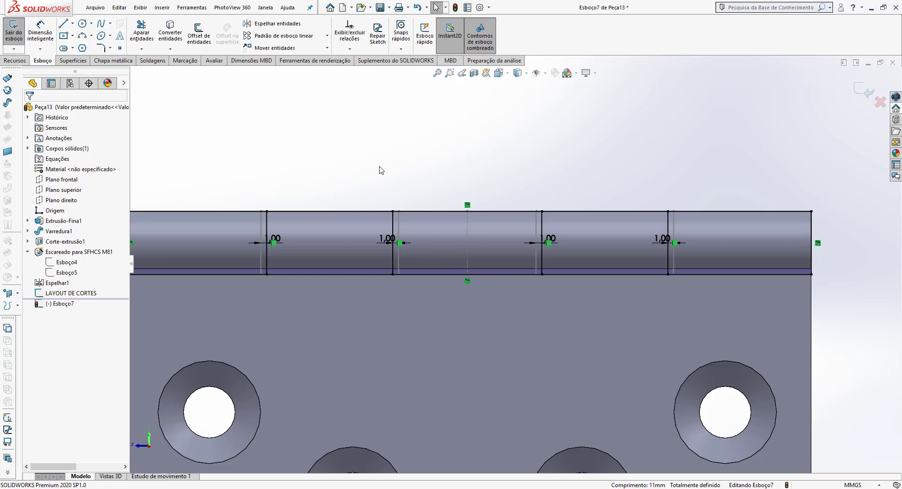
pyautogui.scroll(2, 362, 199)
pyautogui.scroll(-1, 318, 165)
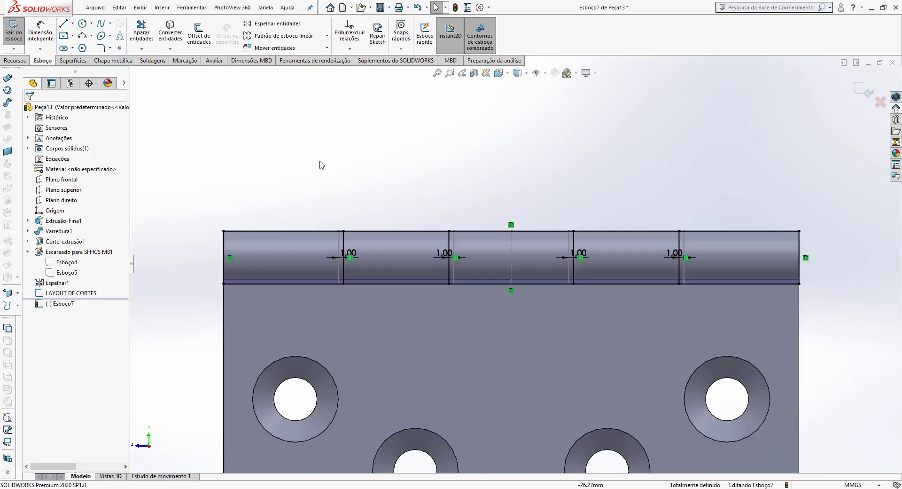
pyautogui.click(141, 35)
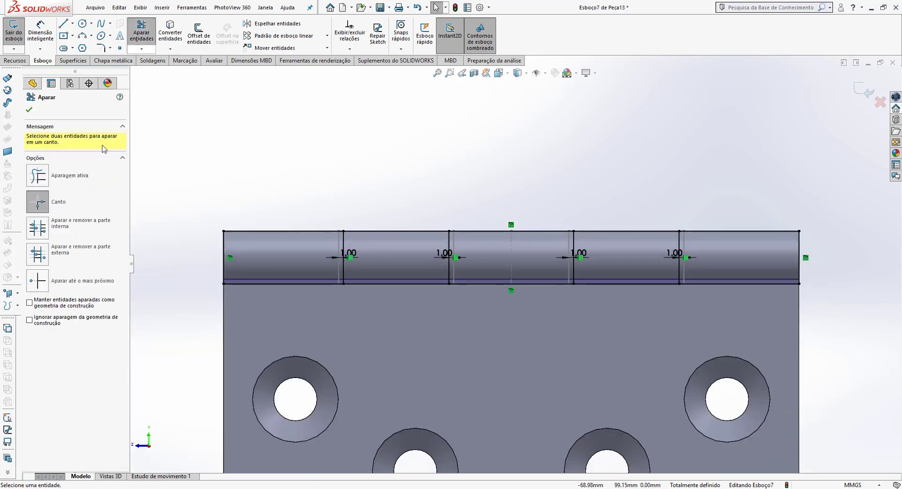
pyautogui.click(42, 284)
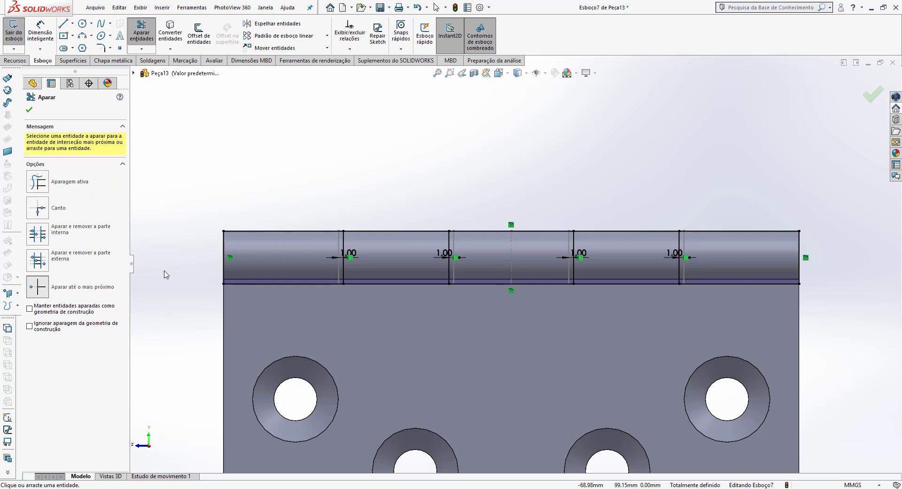
pyautogui.click(380, 231)
pyautogui.click(388, 283)
pyautogui.click(606, 284)
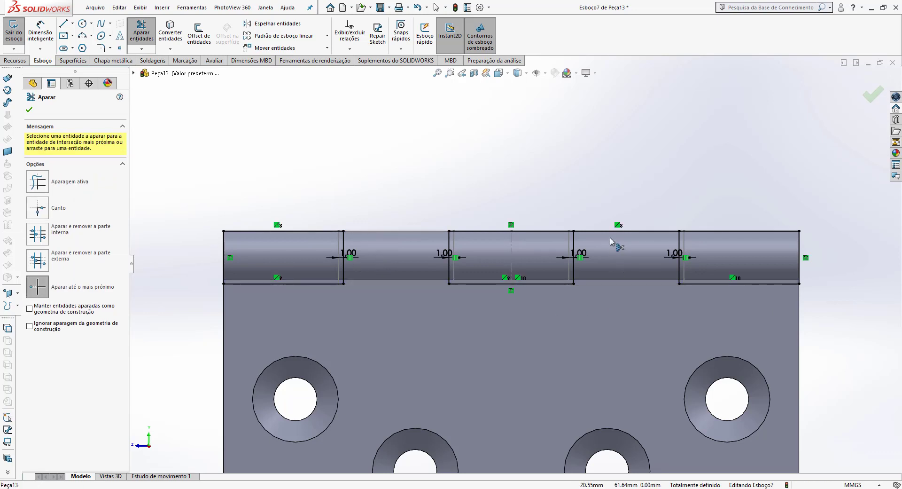
pyautogui.click(610, 230)
pyautogui.click(865, 97)
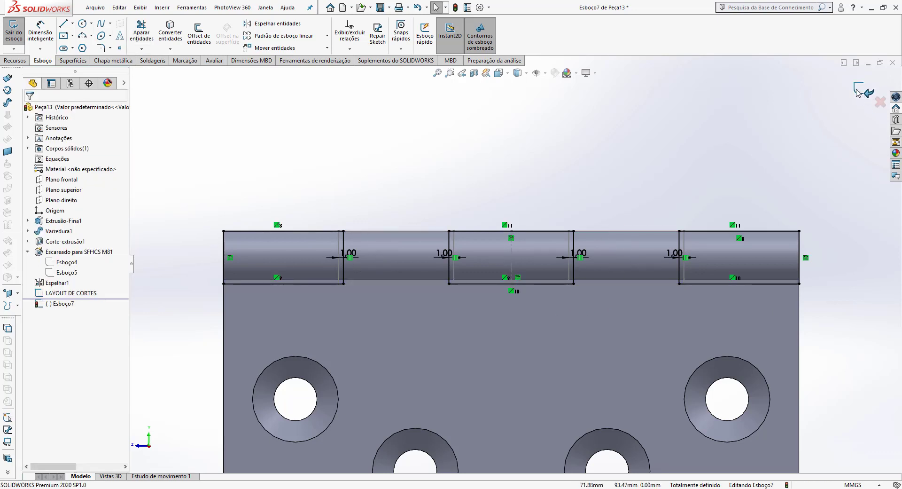
# - Cut the three rectangles through all in both directions to remove the end and middle knuckle segments
pyautogui.press('c')
pyautogui.moveTo(390, 212); pyautogui.dragTo(474, 266, button='middle')
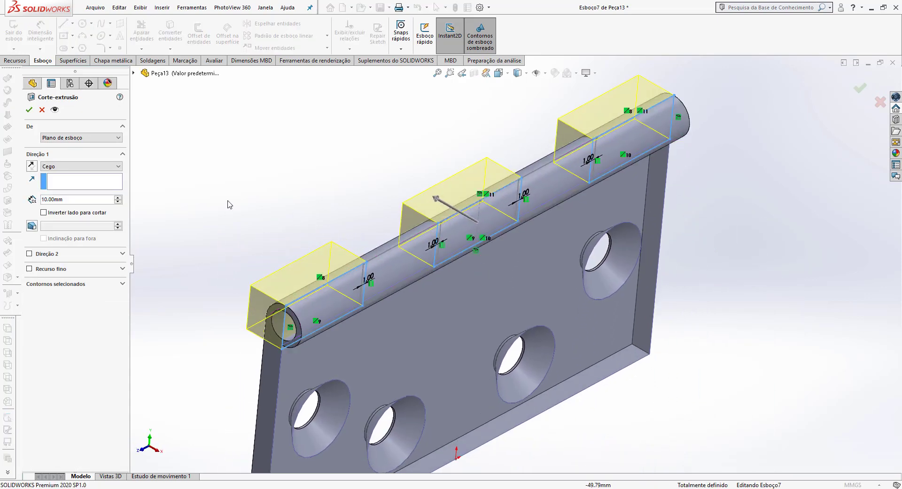
pyautogui.click(80, 166)
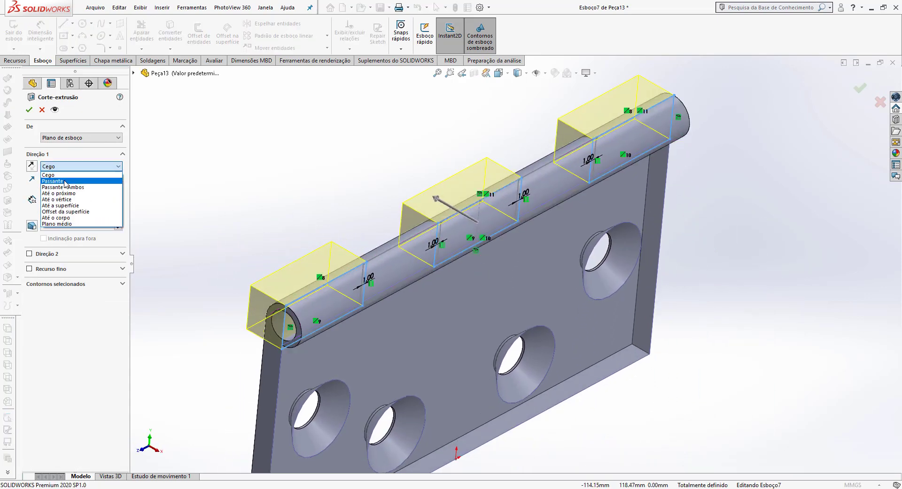
pyautogui.click(52, 180)
pyautogui.click(29, 239)
pyautogui.click(61, 250)
pyautogui.click(60, 250)
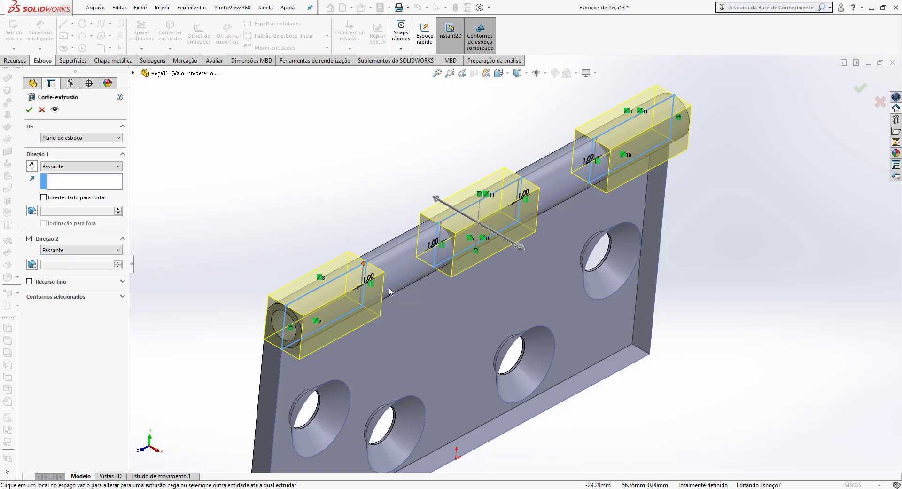
pyautogui.click(29, 111)
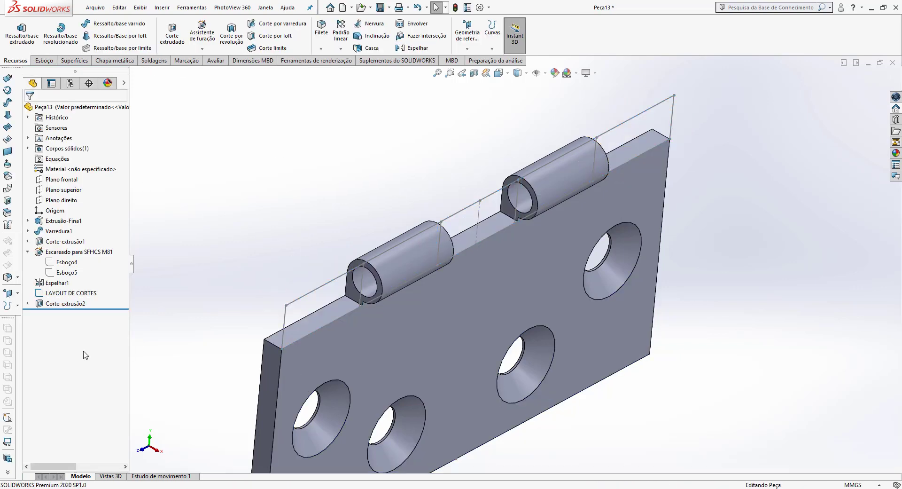
# - Rename the new cut feature 3 CORTES
pyautogui.click(58, 303)
pyautogui.click(58, 303)
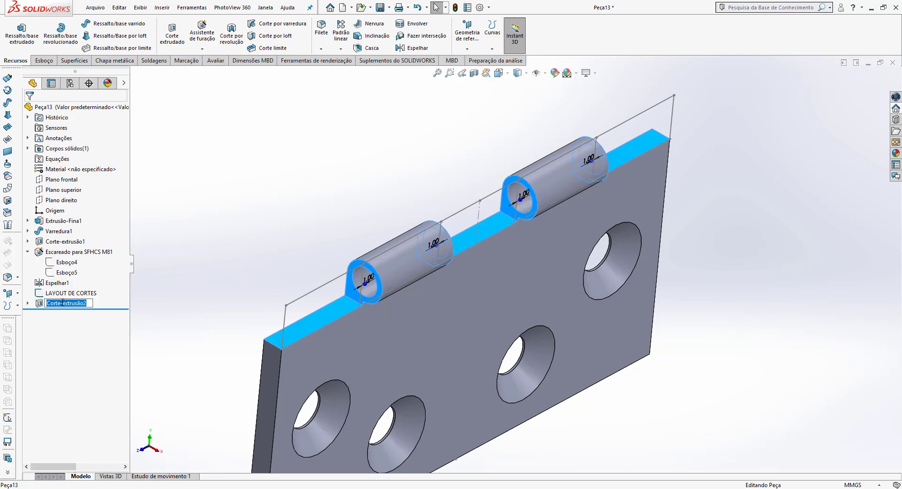
pyautogui.write('2')
pyautogui.write('3 CORTES')
pyautogui.press('Return')
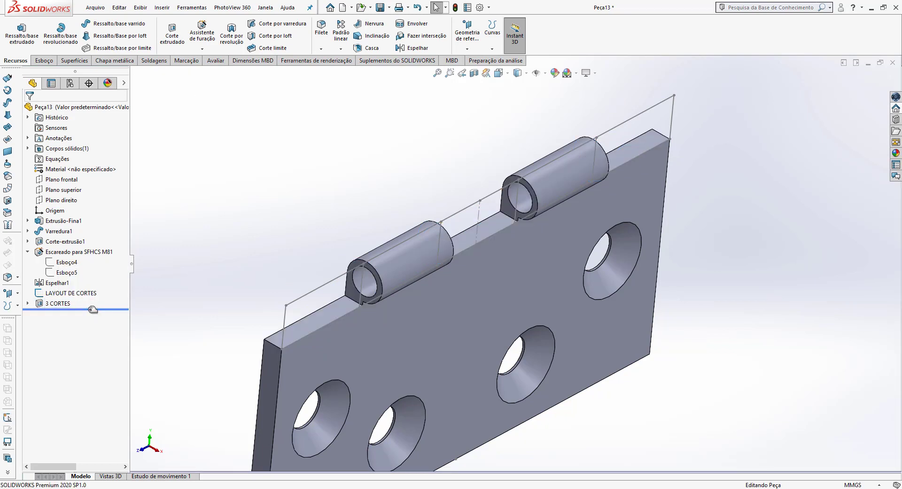
# - Roll the model back to before the 3 CORTES feature and start a cut sketch on the leaf's countersunk face
pyautogui.moveTo(92, 309); pyautogui.dragTo(93, 298)
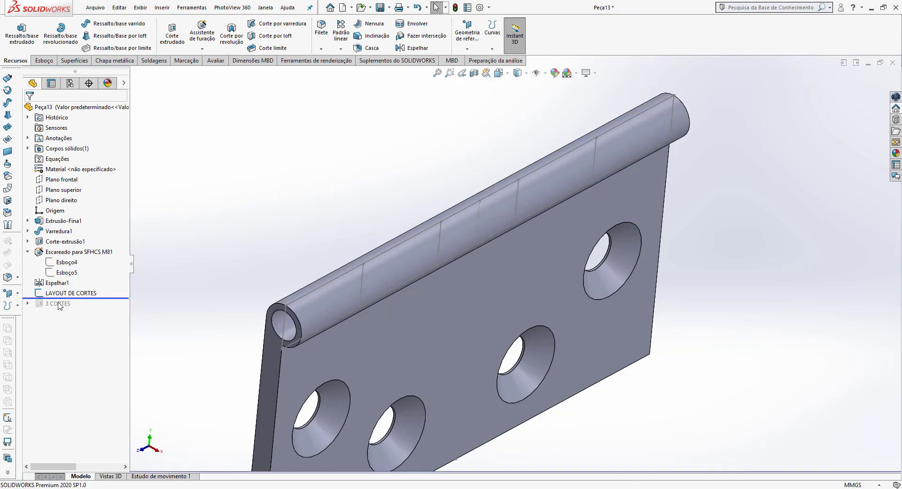
pyautogui.moveTo(323, 309); pyautogui.dragTo(433, 283, button='middle')
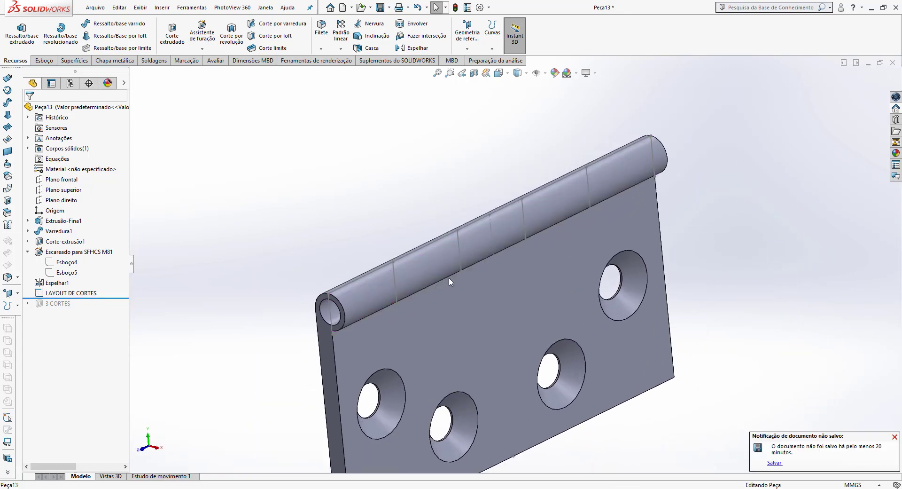
pyautogui.click(172, 34)
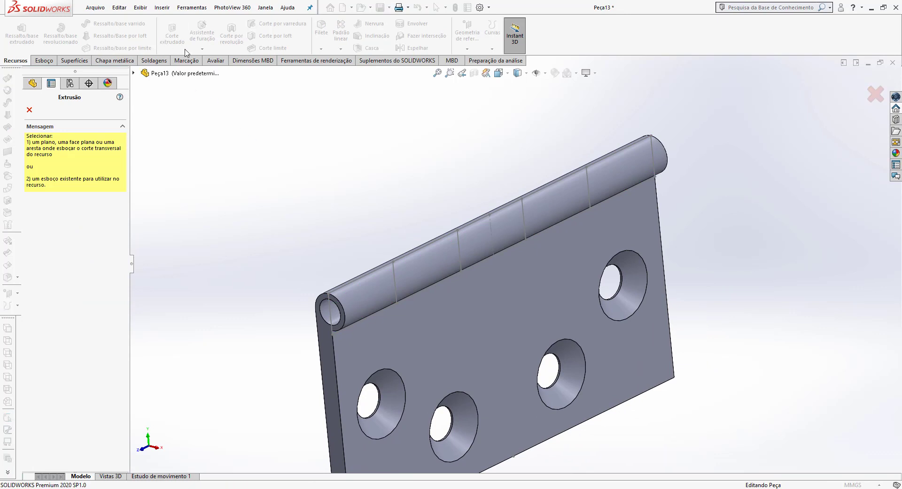
pyautogui.click(449, 331)
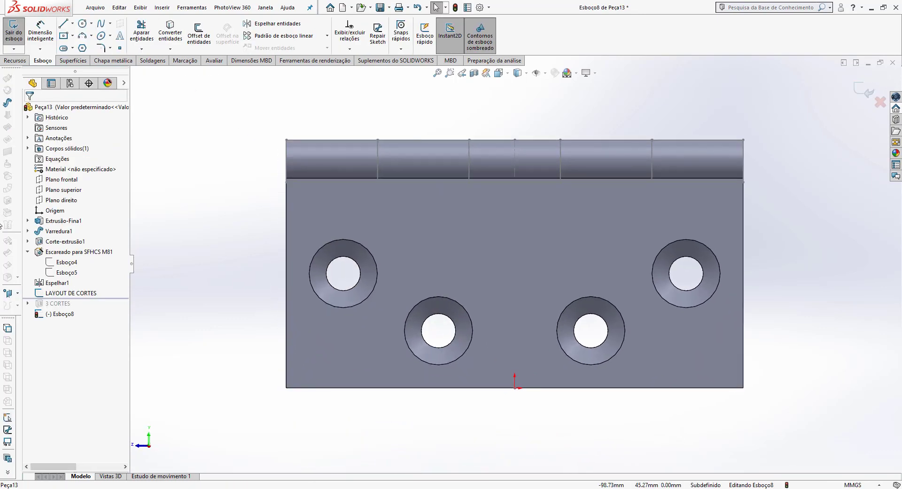
# - Convert the rectangular outline of the LAYOUT DE CORTES sketch into the new cut sketch
pyautogui.click(170, 33)
pyautogui.click(449, 162)
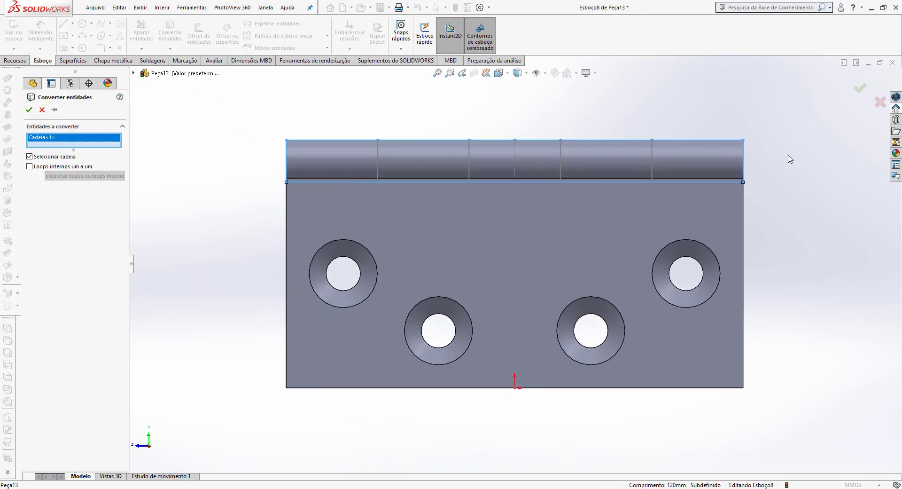
pyautogui.click(29, 109)
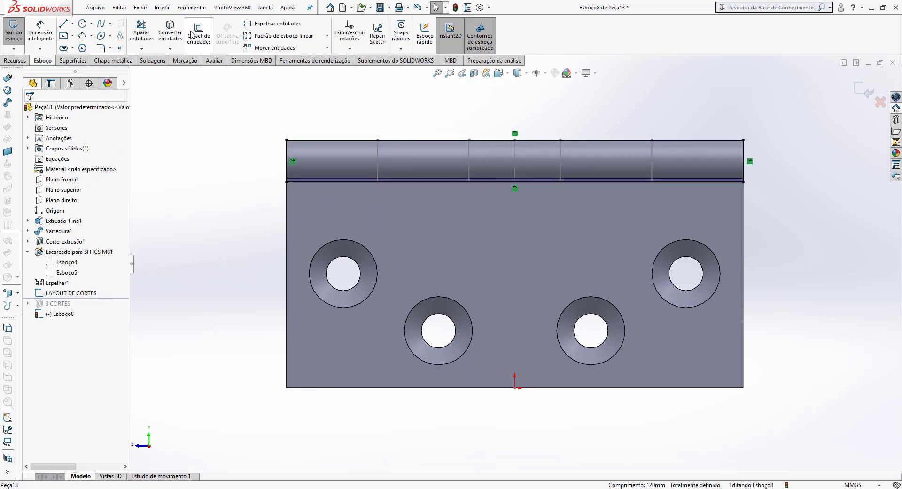
# - Offset the two outer layout division lines 1 mm outward, away from the centerline
pyautogui.click(198, 34)
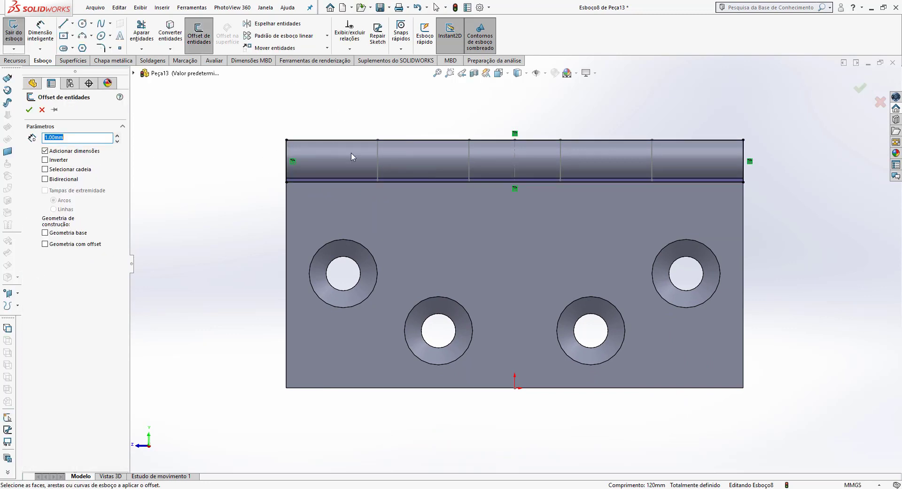
pyautogui.click(377, 162)
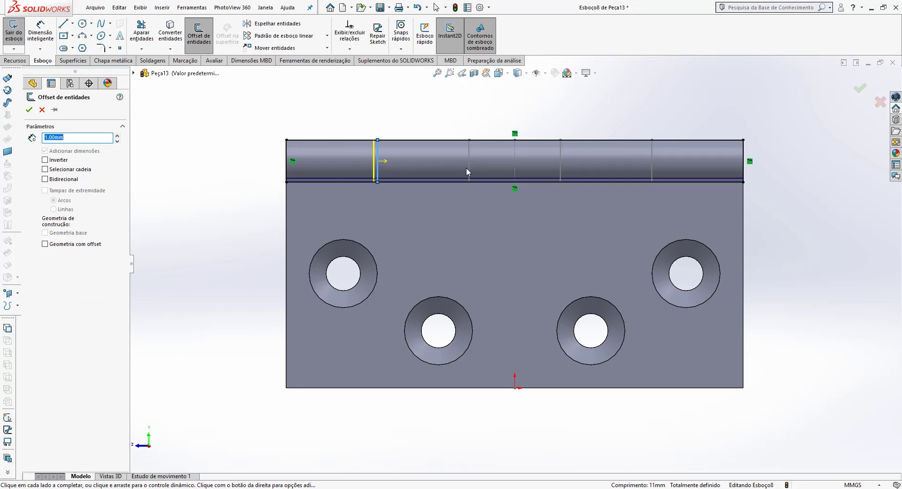
pyautogui.click(437, 167)
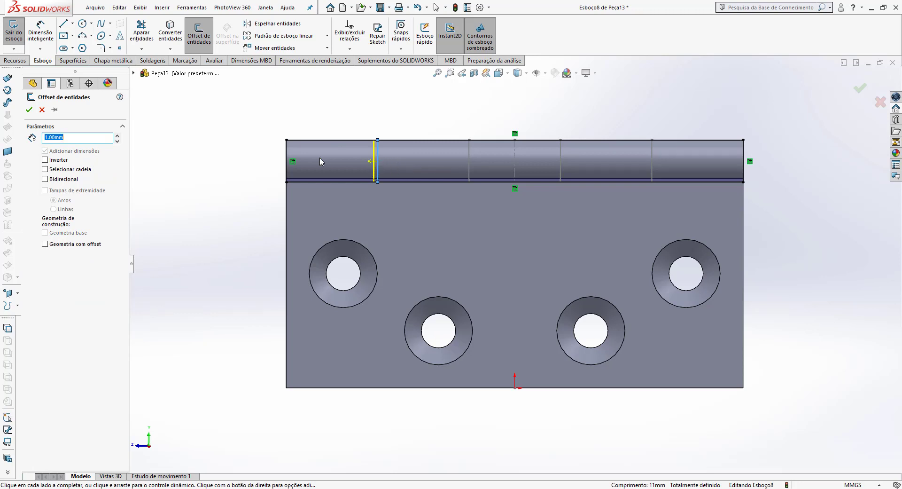
pyautogui.click(188, 37)
pyautogui.click(653, 167)
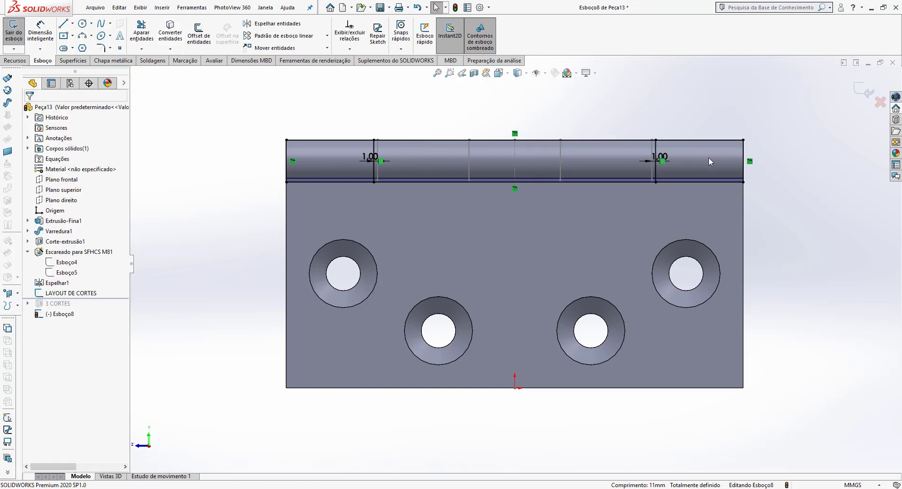
# - Offset the two inner layout division lines 1 mm inward, toward the centerline
pyautogui.click(198, 35)
pyautogui.click(469, 158)
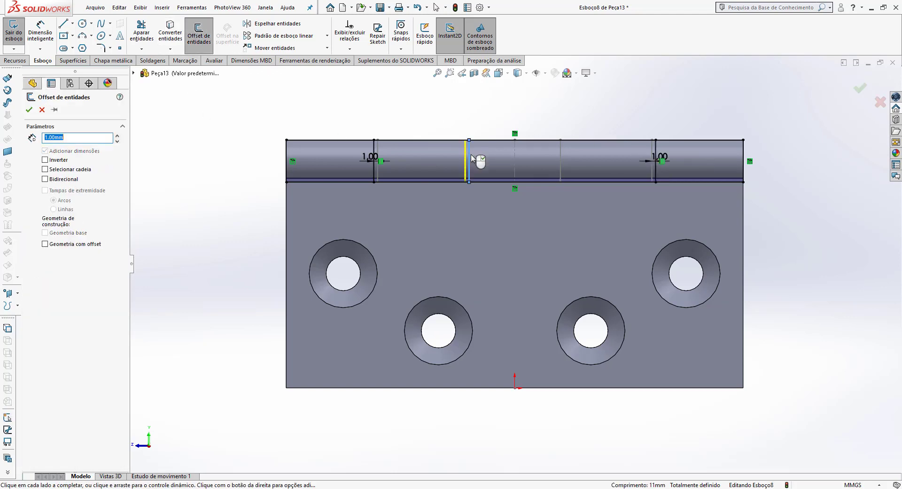
pyautogui.click(505, 157)
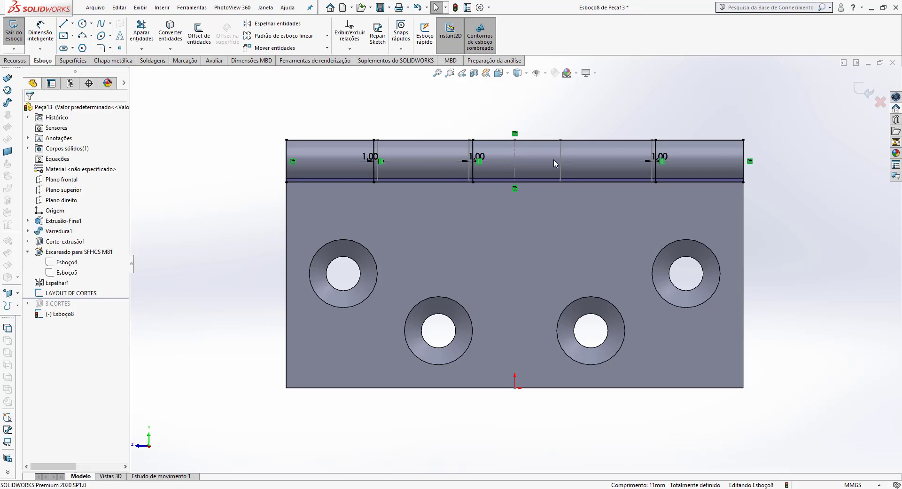
# - Trim the outline away at both end segments and the middle segment, leaving two closed rectangles over the second and fourth segments
pyautogui.click(142, 49)
pyautogui.click(155, 59)
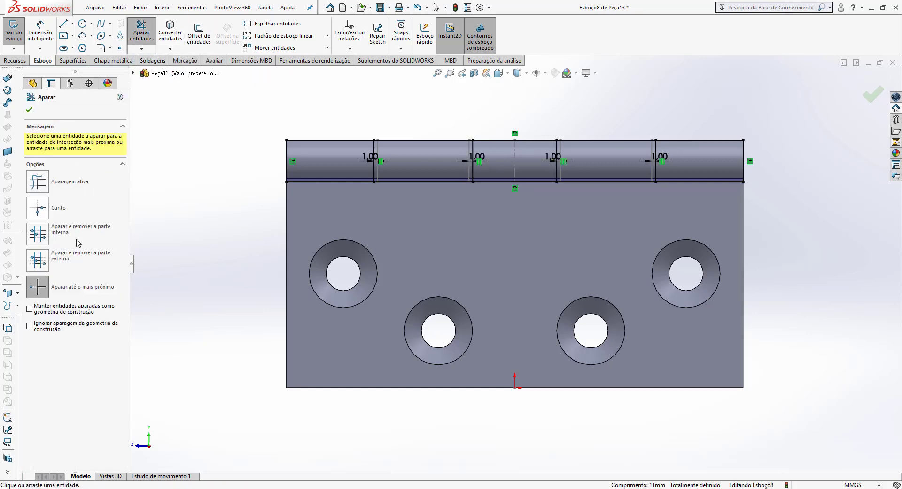
pyautogui.click(90, 292)
pyautogui.click(286, 147)
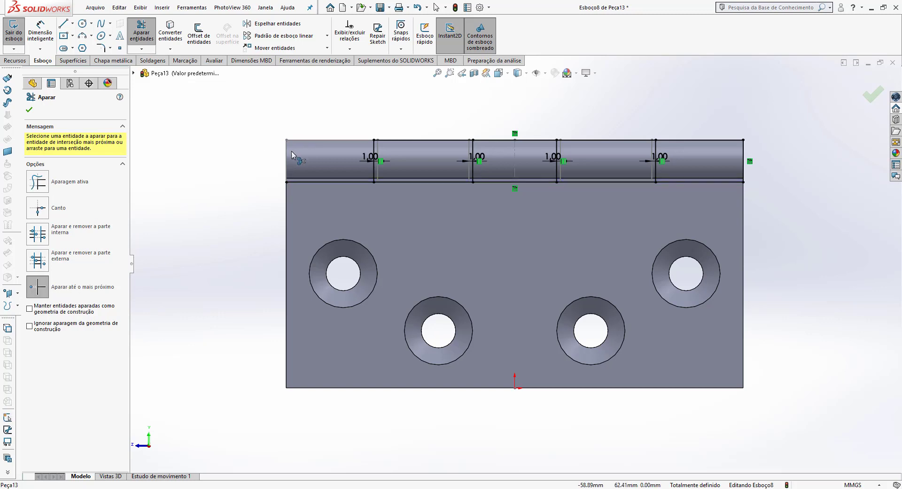
pyautogui.click(308, 183)
pyautogui.click(722, 141)
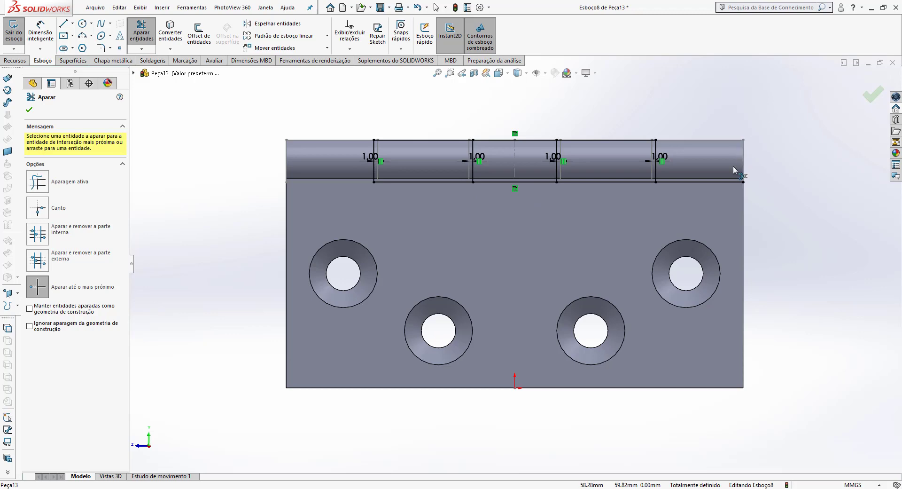
pyautogui.click(719, 182)
pyautogui.click(528, 183)
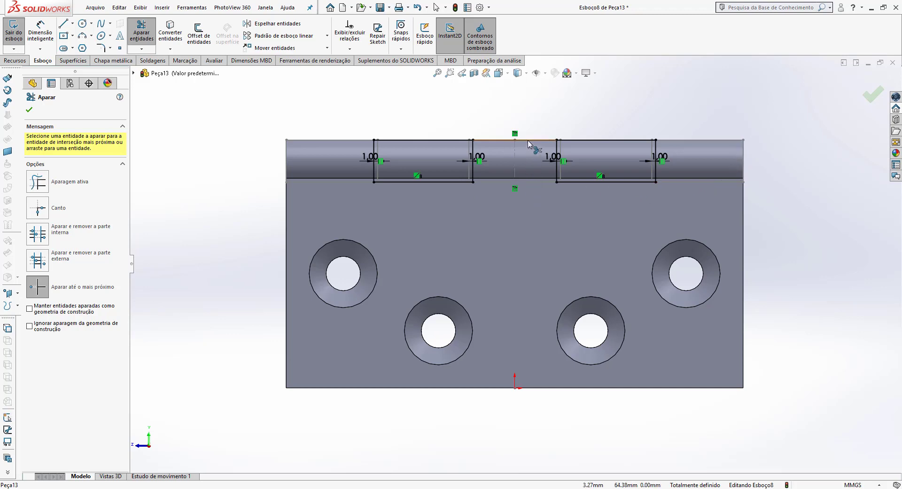
pyautogui.click(528, 140)
pyautogui.press('Escape')
# - Cut the two rectangles through all in both directions, and roll the model forward past 3 CORTES
pyautogui.click(864, 91)
pyautogui.moveTo(420, 130)
pyautogui.mouseDown(button='middle')
pyautogui.moveTo(453, 188)
pyautogui.moveTo(465, 192)
pyautogui.mouseUp(button='middle')
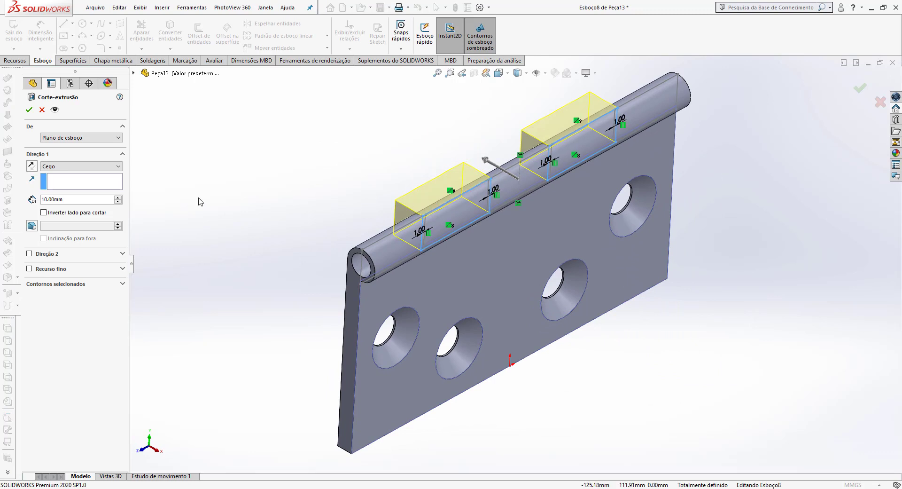
pyautogui.click(78, 166)
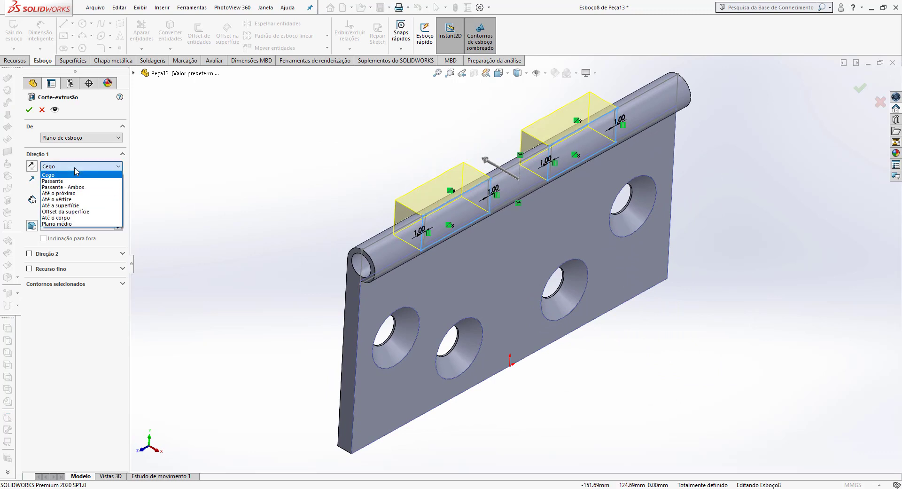
pyautogui.click(78, 187)
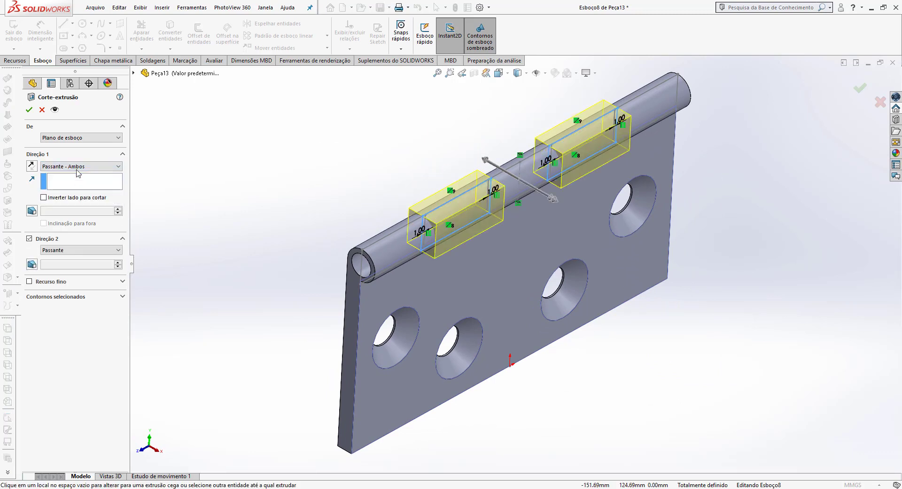
pyautogui.click(28, 109)
pyautogui.moveTo(113, 319)
pyautogui.mouseDown()
pyautogui.moveTo(113, 309)
pyautogui.moveTo(113, 320)
pyautogui.mouseUp()
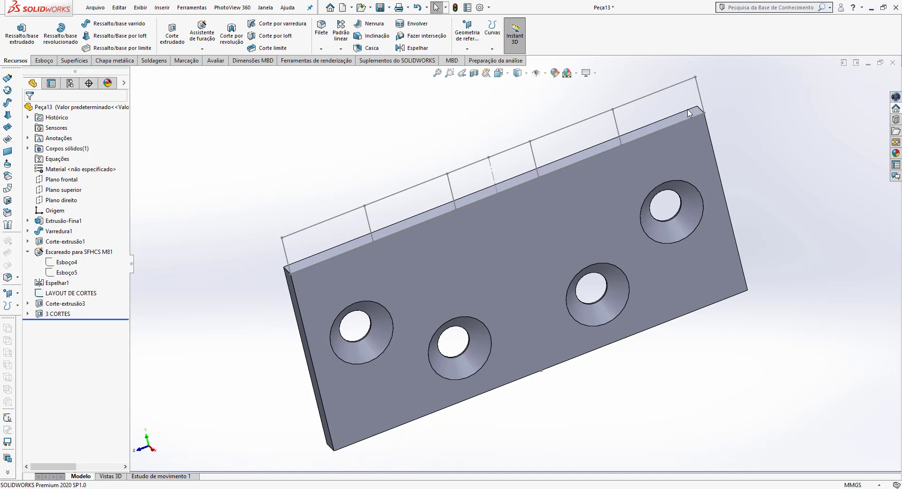
# - Suppress 3 CORTES and toggle the suppression of the two-rectangle cut to compare the knuckle versions
pyautogui.click(60, 314)
pyautogui.click(99, 284)
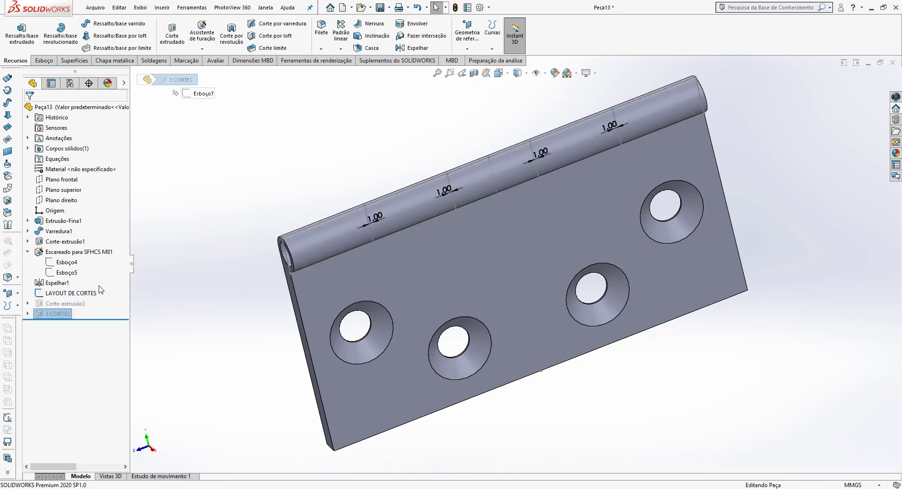
pyautogui.hotkey('ctrl', 'z')
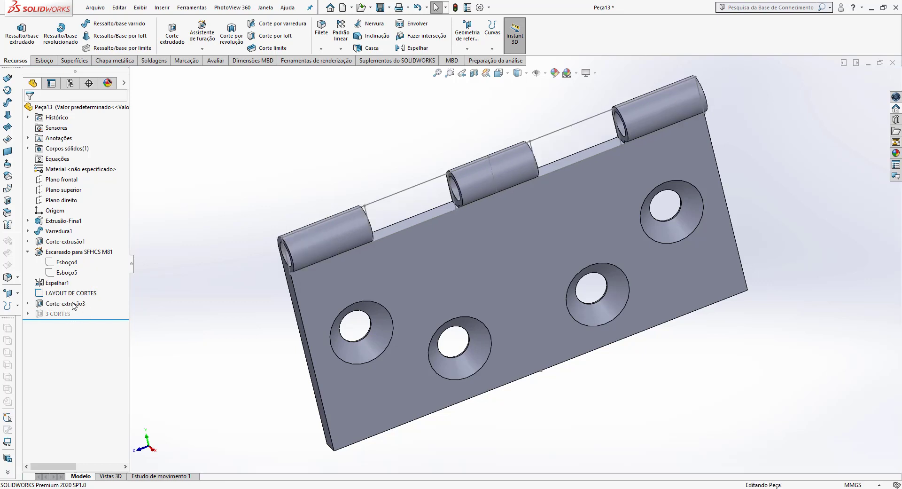
# - Rename the two-rectangle cut feature 2 CORTES
pyautogui.click(70, 304)
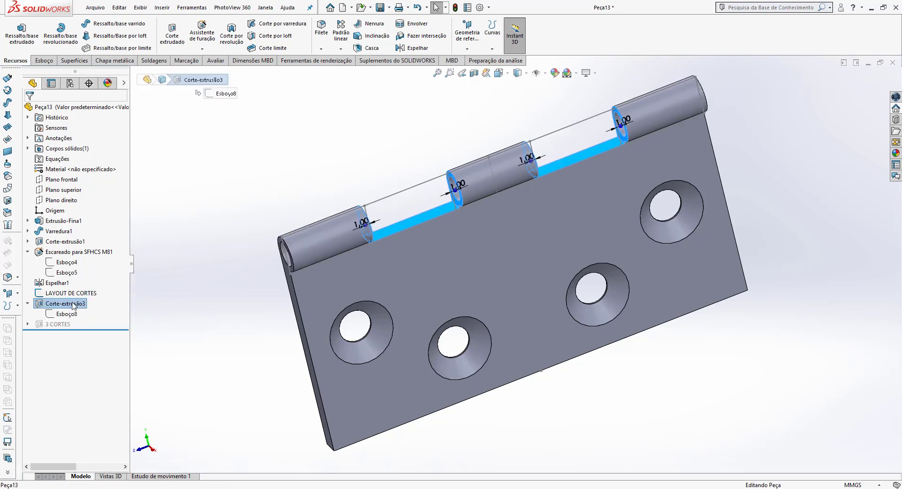
pyautogui.click(58, 301)
pyautogui.write('2 CORTES')
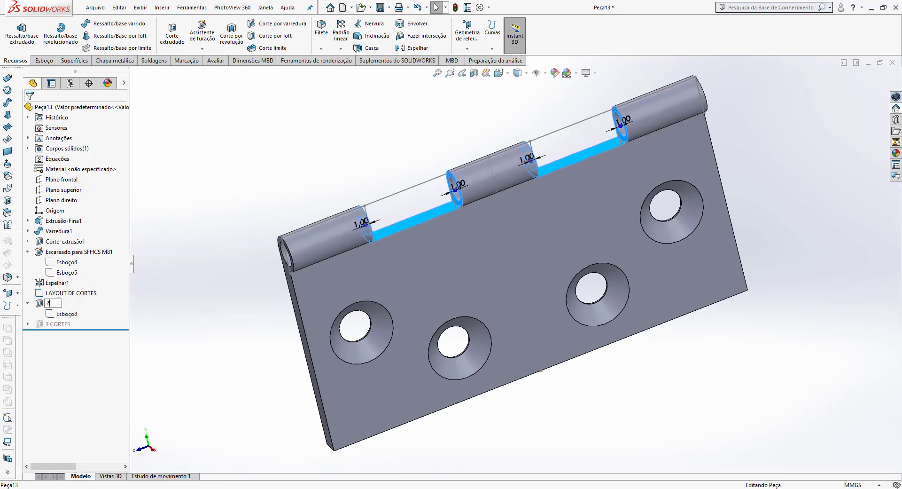
pyautogui.press('Return')
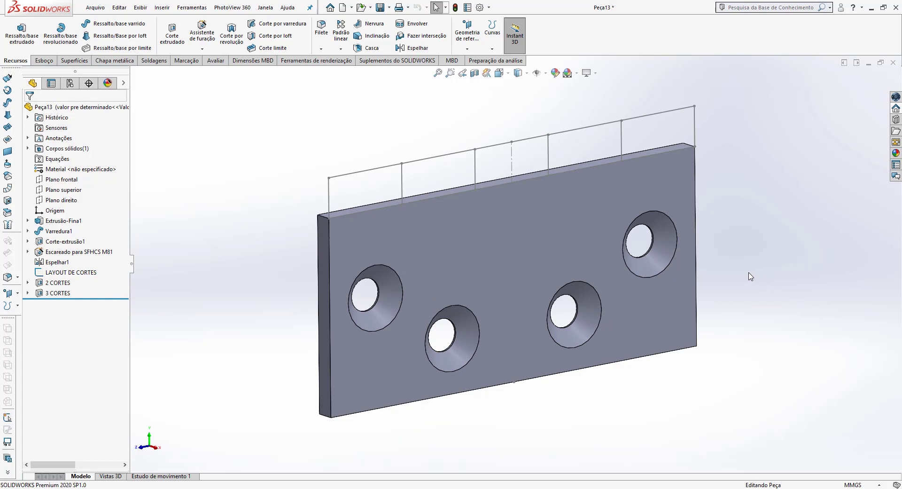
# - Add a part configuration named "2 cortes"
pyautogui.moveTo(751, 277)
pyautogui.mouseDown(button='middle')
pyautogui.moveTo(721, 262)
pyautogui.moveTo(745, 275)
pyautogui.moveTo(738, 291)
pyautogui.mouseUp(button='middle')
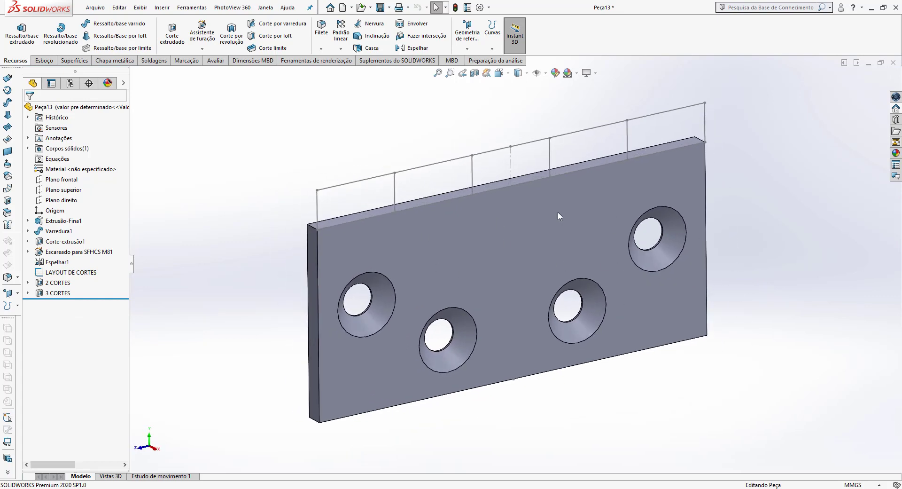
pyautogui.click(70, 83)
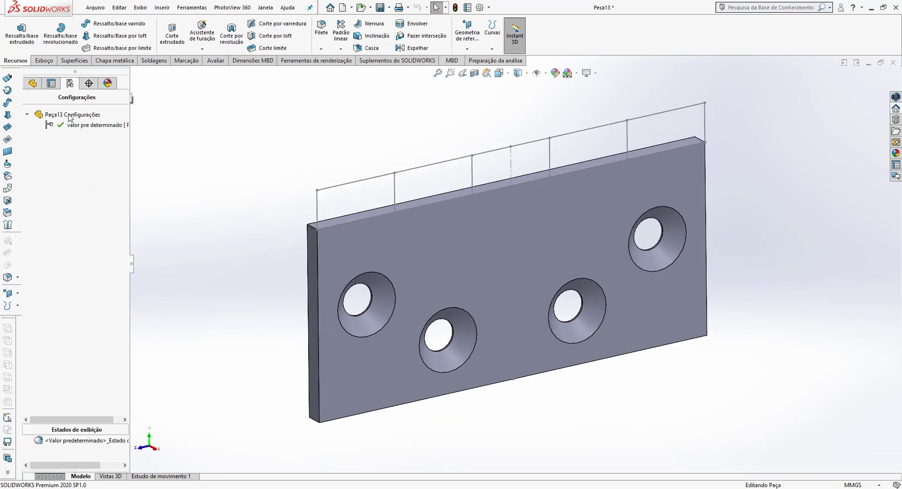
pyautogui.click(69, 115)
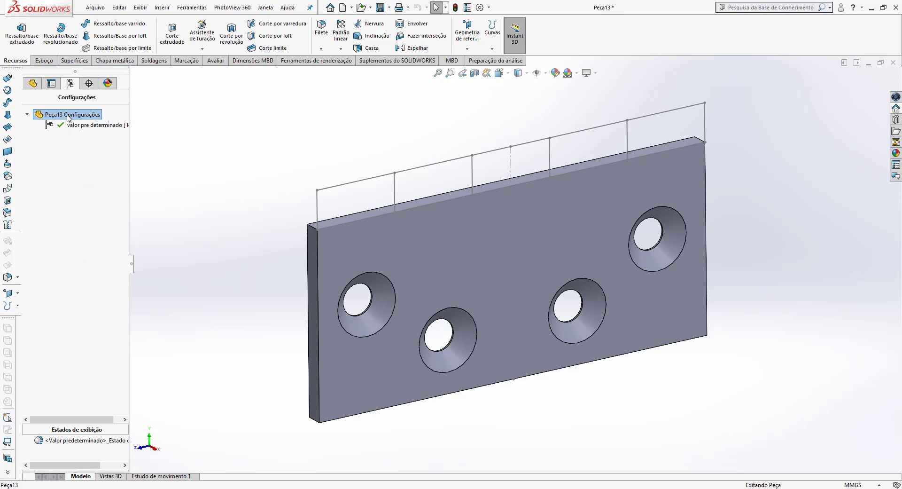
pyautogui.rightClick(70, 115)
pyautogui.click(89, 128)
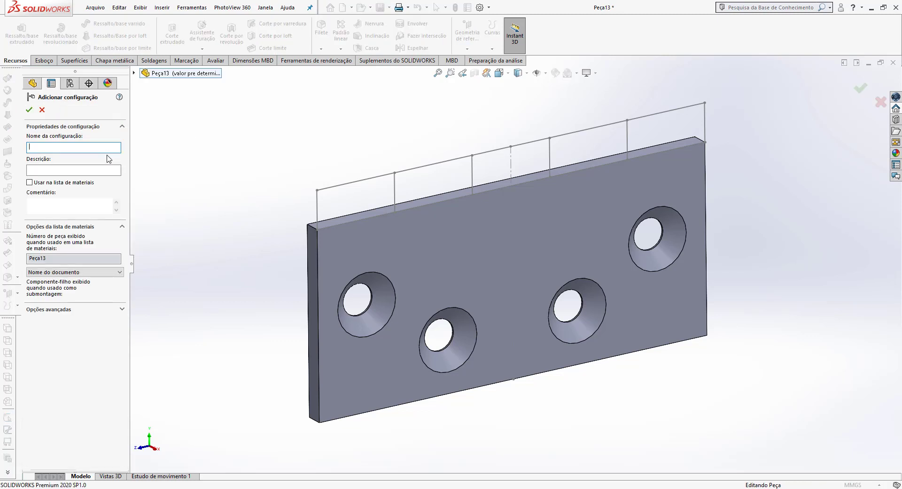
pyautogui.write('2')
pyautogui.write('cortes')
pyautogui.click(29, 110)
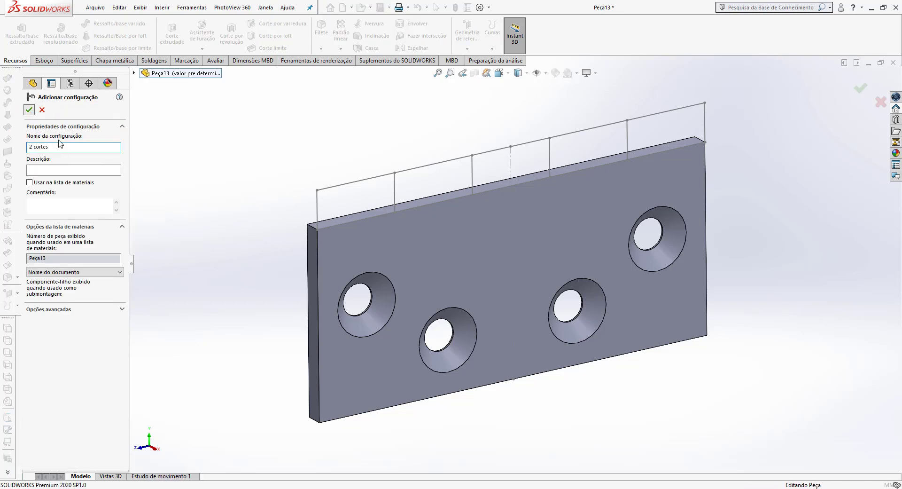
# - Add a second part configuration named "3 cortes"
pyautogui.rightClick(53, 114)
pyautogui.click(74, 132)
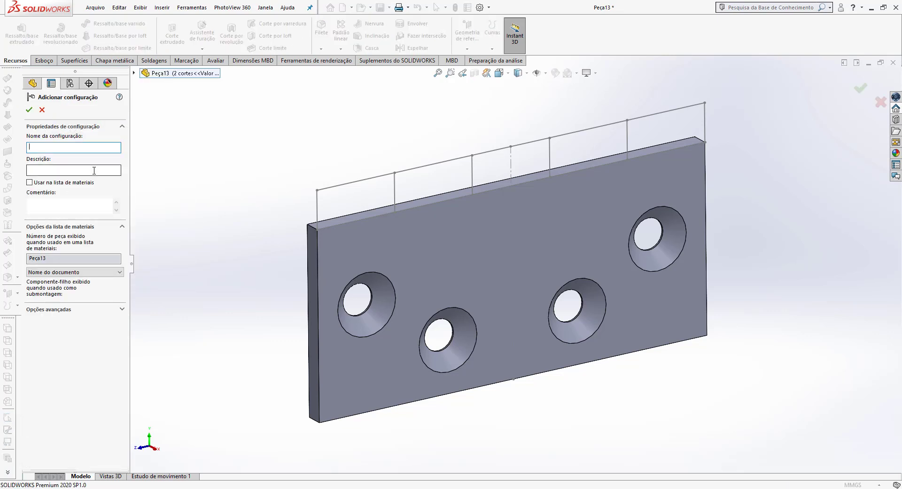
pyautogui.write('3 cortes')
pyautogui.press('Return')
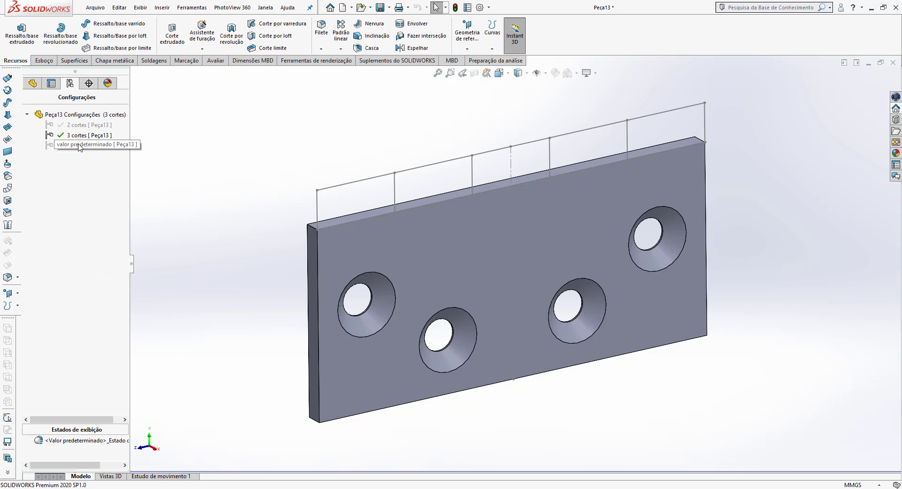
# - Delete the "valor pre determinado" configuration and return to the feature tree
pyautogui.rightClick(66, 145)
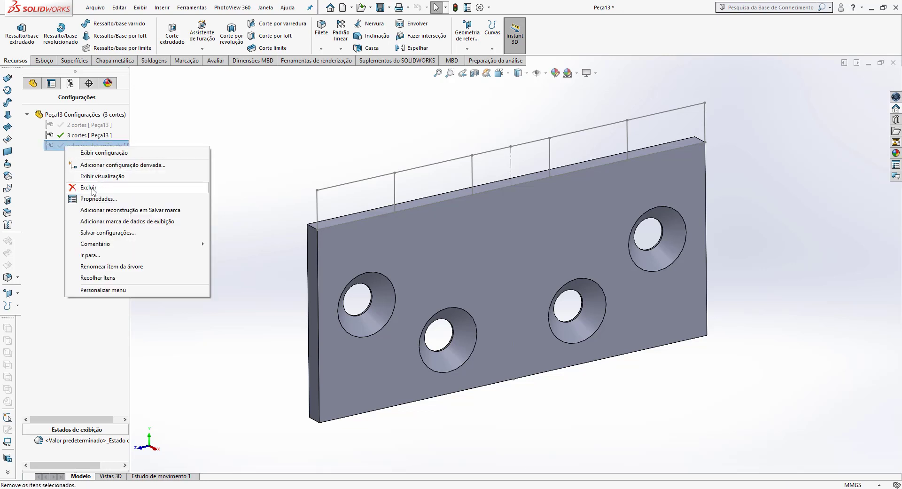
pyautogui.click(93, 189)
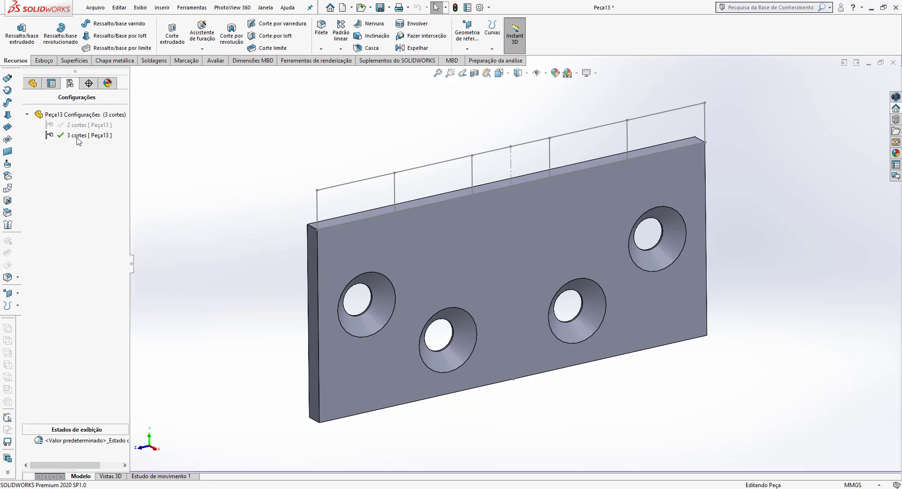
pyautogui.click(32, 83)
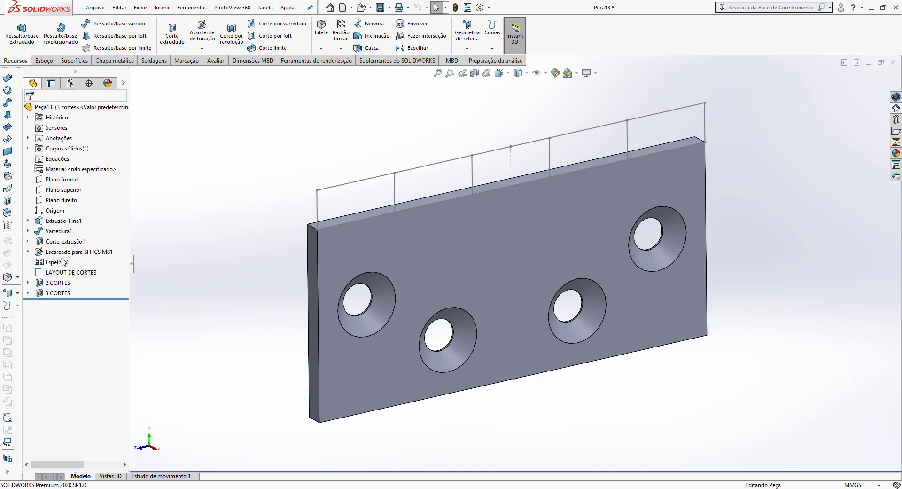
# - Suppress the 2 CORTES cut feature in the active 3 cortes configuration
pyautogui.click(59, 281)
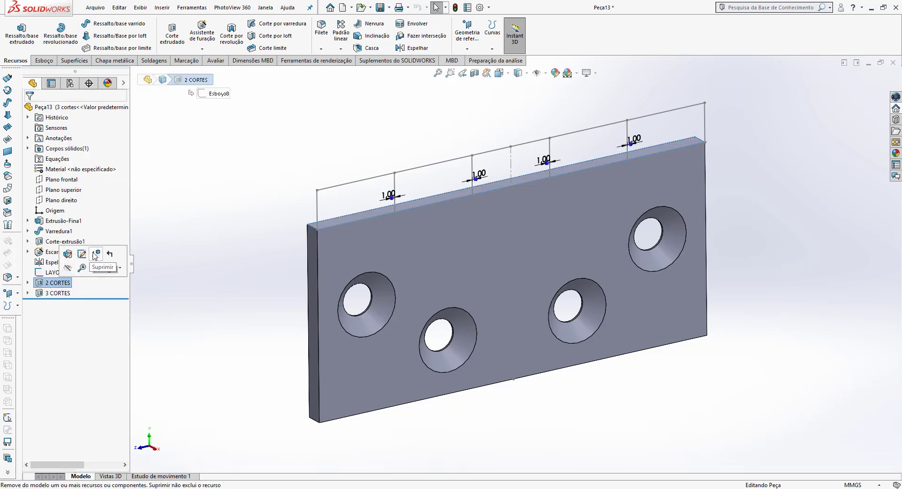
pyautogui.click(96, 255)
pyautogui.moveTo(322, 225); pyautogui.dragTo(351, 225, button='middle')
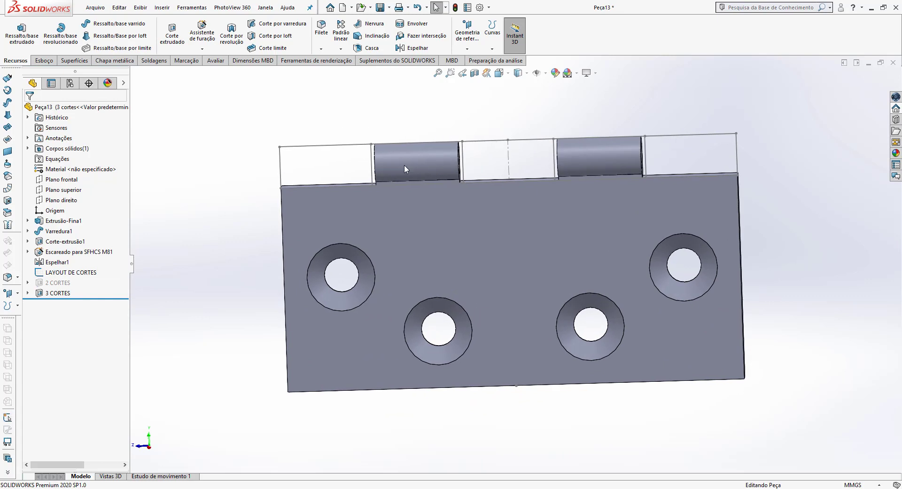
# - Activate the 2 cortes configuration and suppress the 3 CORTES cut feature in it
pyautogui.click(70, 83)
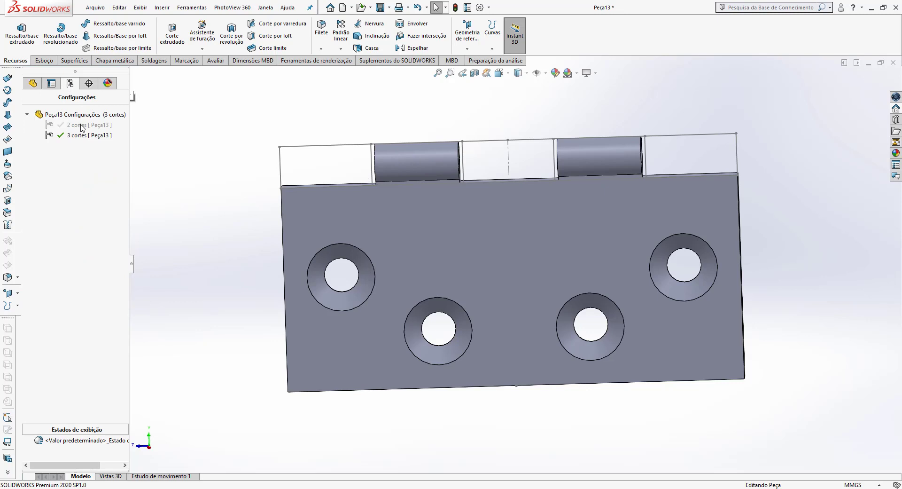
pyautogui.doubleClick(81, 125)
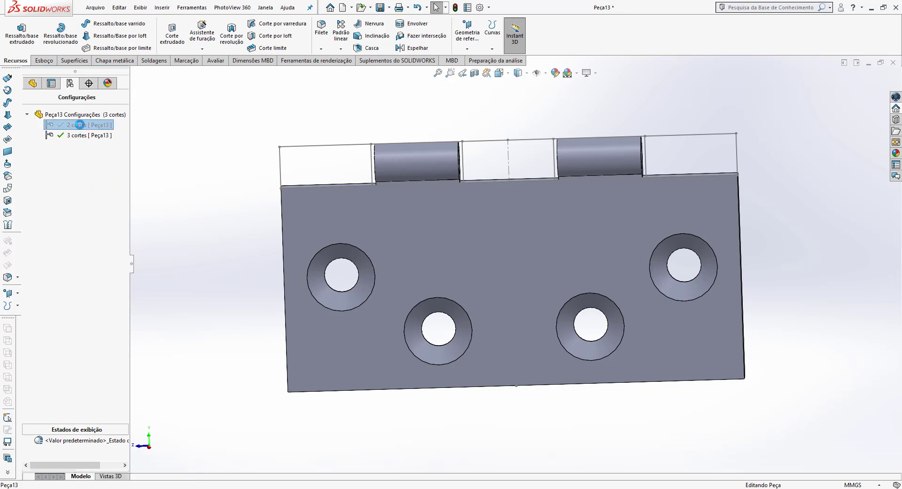
pyautogui.click(32, 83)
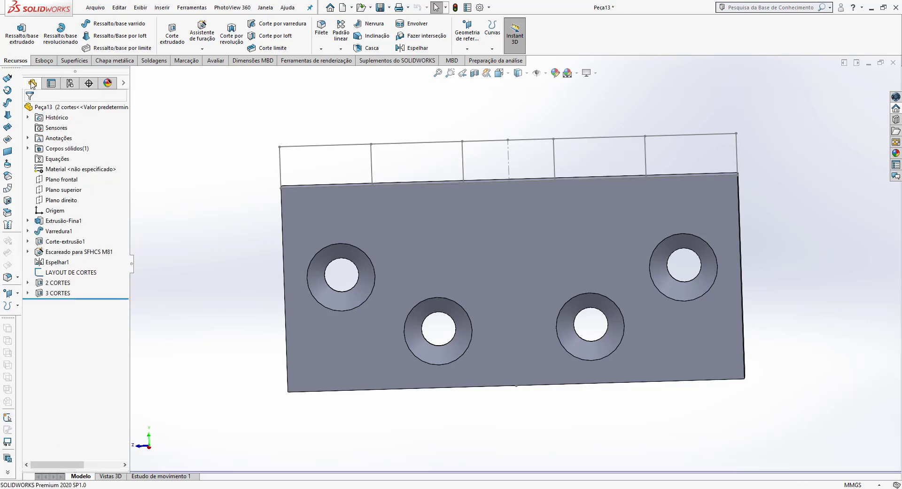
pyautogui.click(60, 294)
pyautogui.click(97, 273)
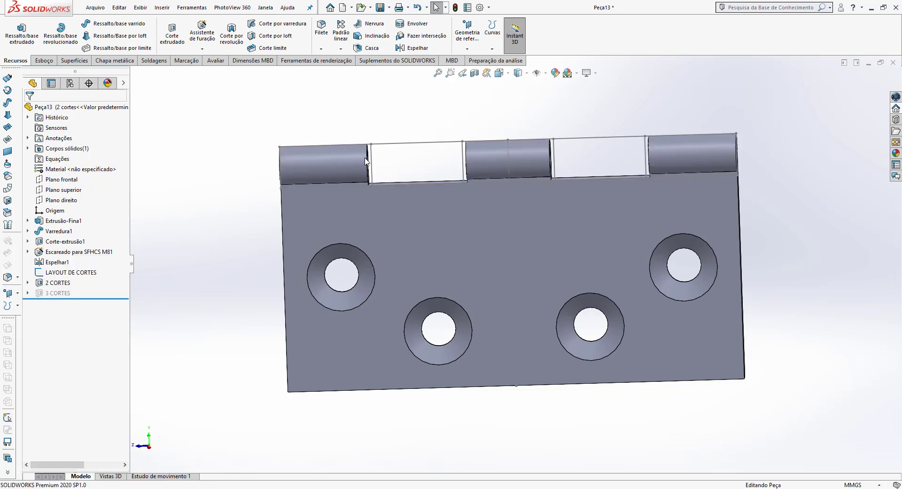
pyautogui.moveTo(557, 152); pyautogui.dragTo(627, 153, button='middle')
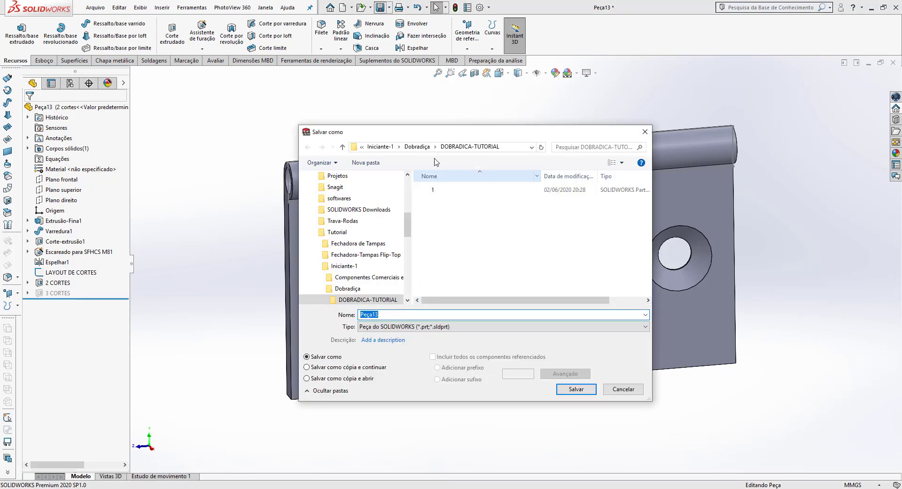
# - Save the part as dobradiça-Pecça-1 in the DOBRADICA-TUTORIAL folder
pyautogui.click(425, 149)
pyautogui.doubleClick(456, 190)
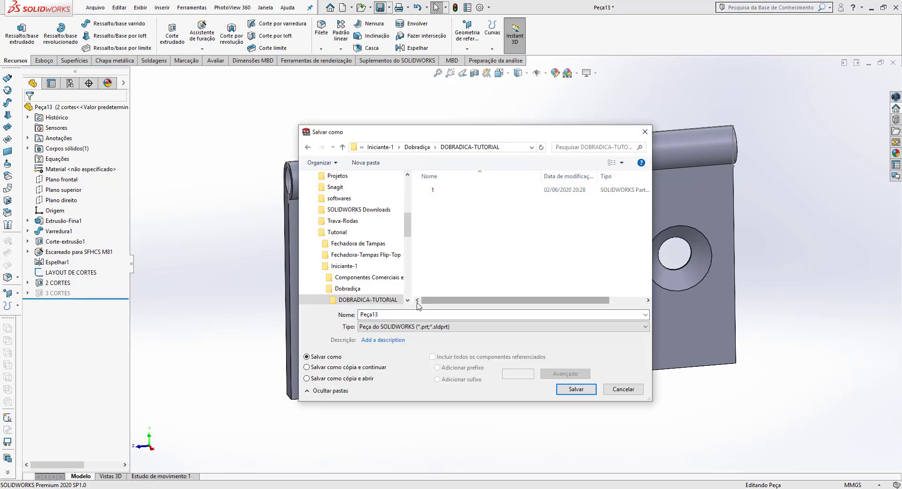
pyautogui.doubleClick(409, 315)
pyautogui.press('BackSpace')
pyautogui.write('dobradiça-Pecça-1')
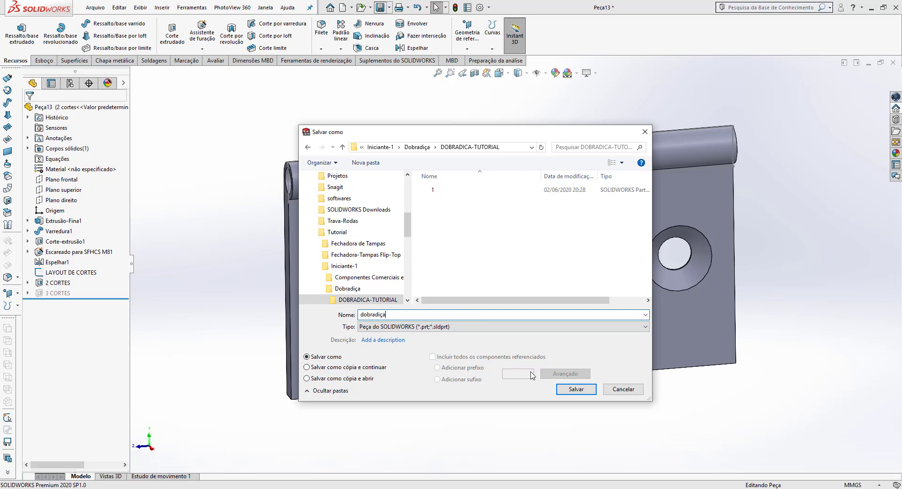
pyautogui.press('Return')
pyautogui.moveTo(300, 173); pyautogui.dragTo(292, 198, button='middle')
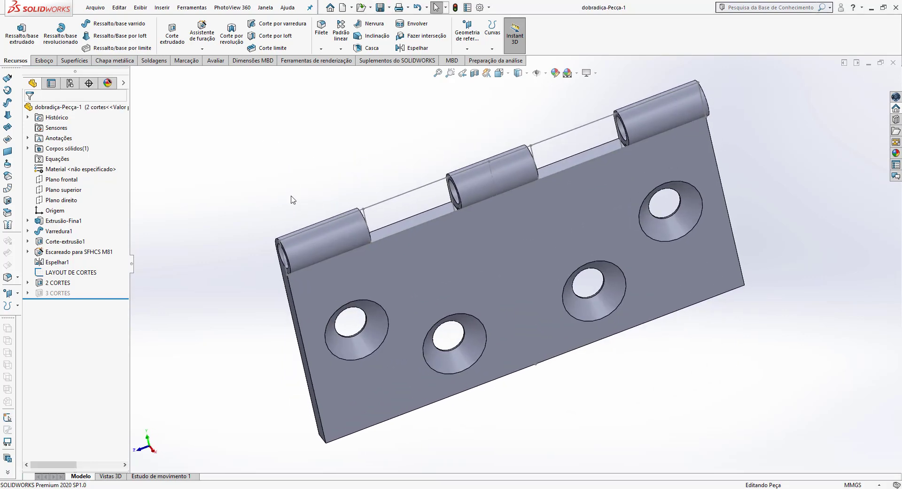
# - Create an assembly from the hinge leaf part and place the leaf in its 2 cortes configuration at the origin
pyautogui.click(95, 7)
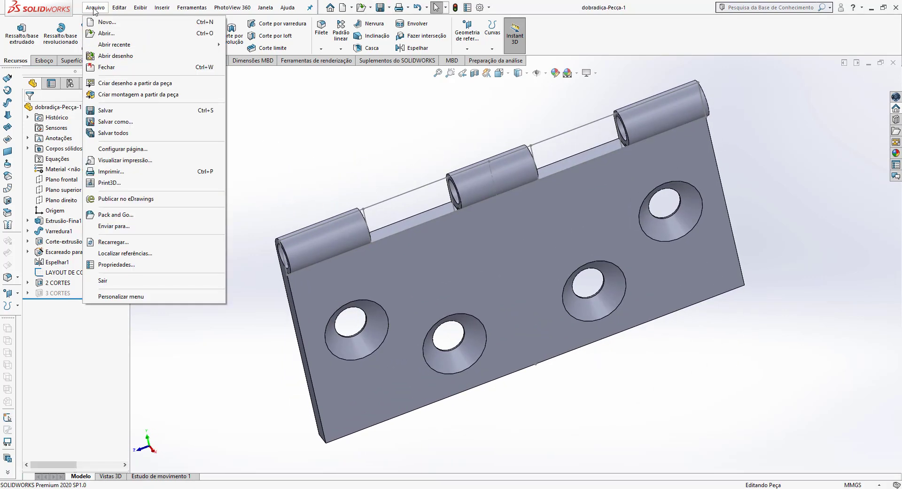
pyautogui.click(113, 95)
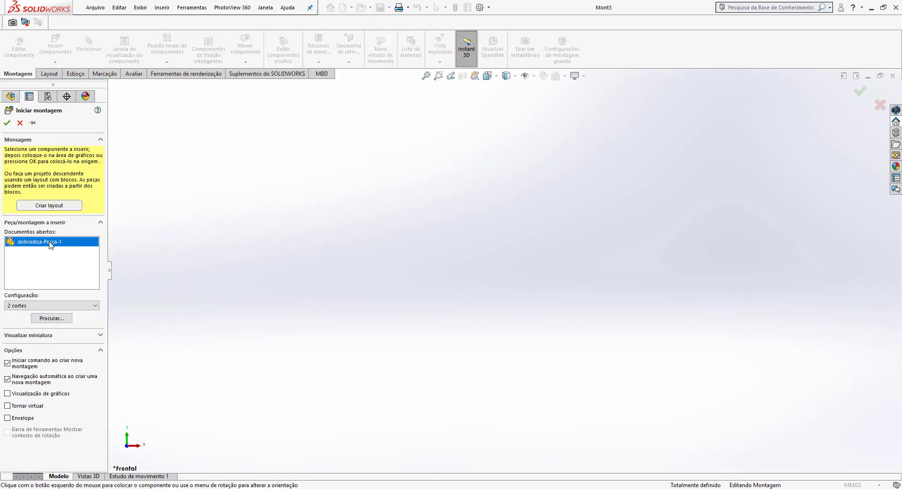
pyautogui.click(7, 123)
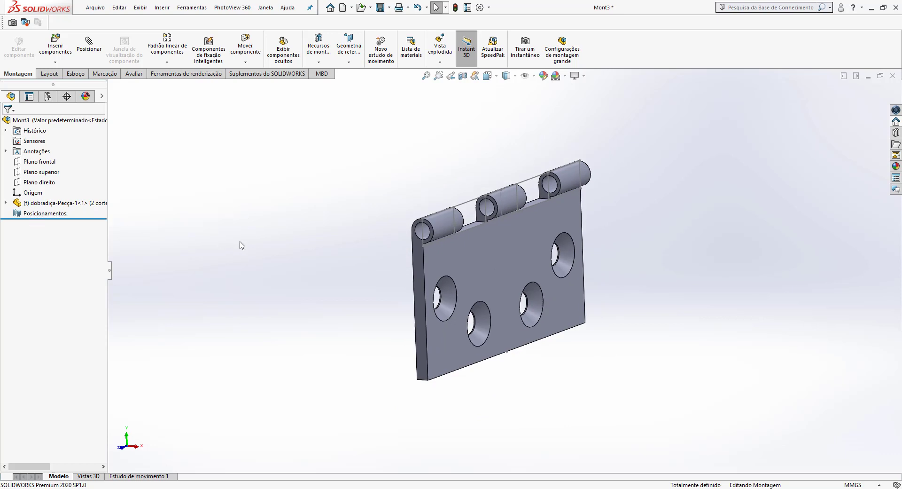
pyautogui.moveTo(312, 245); pyautogui.dragTo(365, 234, button='middle')
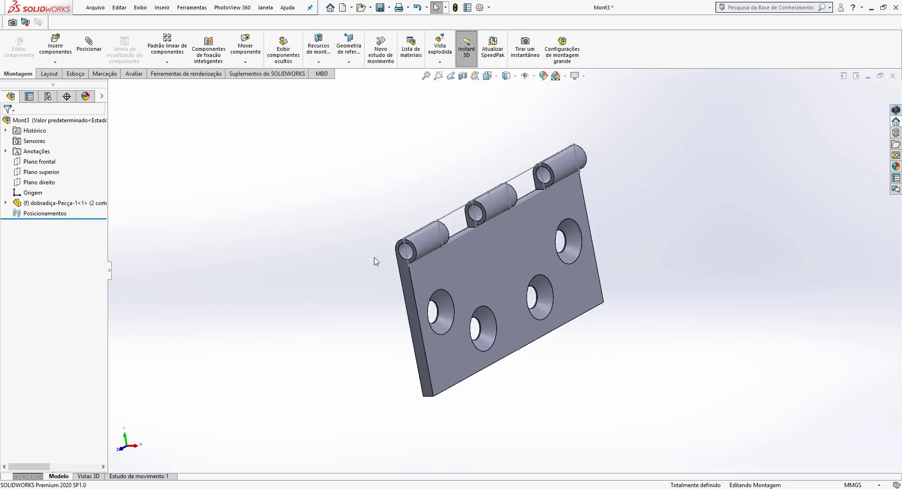
pyautogui.moveTo(484, 269)
pyautogui.mouseDown(button='middle')
pyautogui.moveTo(492, 315)
pyautogui.moveTo(487, 263)
pyautogui.mouseUp(button='middle')
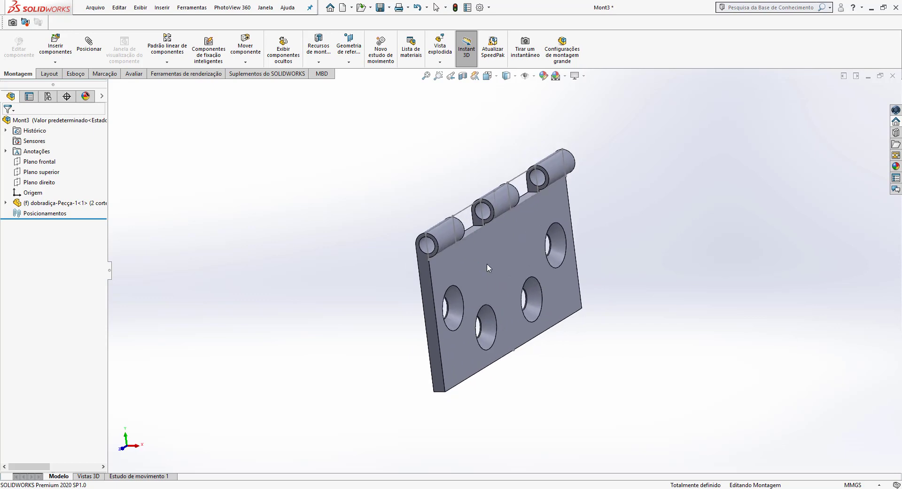
# - Copy the hinge leaf within the assembly and place the second instance beside the first
pyautogui.click(494, 257)
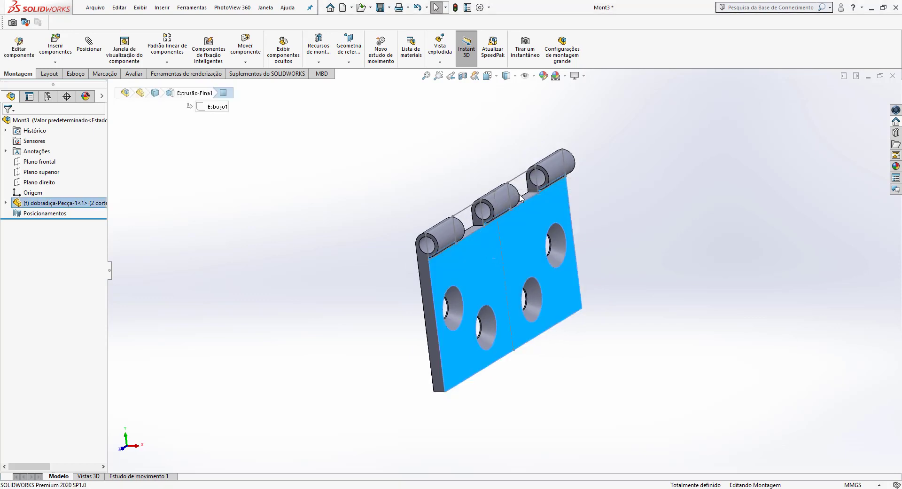
pyautogui.click(676, 267)
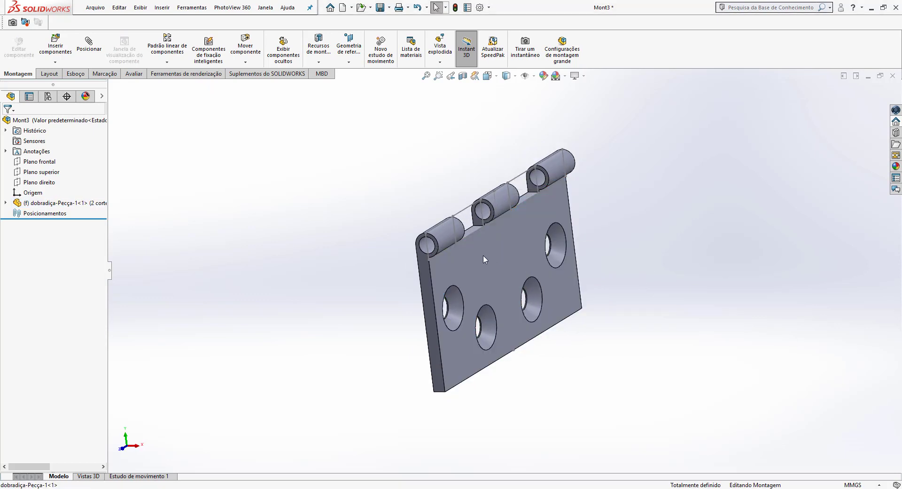
pyautogui.keyDown('ctrl'); pyautogui.moveTo(488, 255); pyautogui.dragTo(752, 264); pyautogui.keyUp('ctrl')
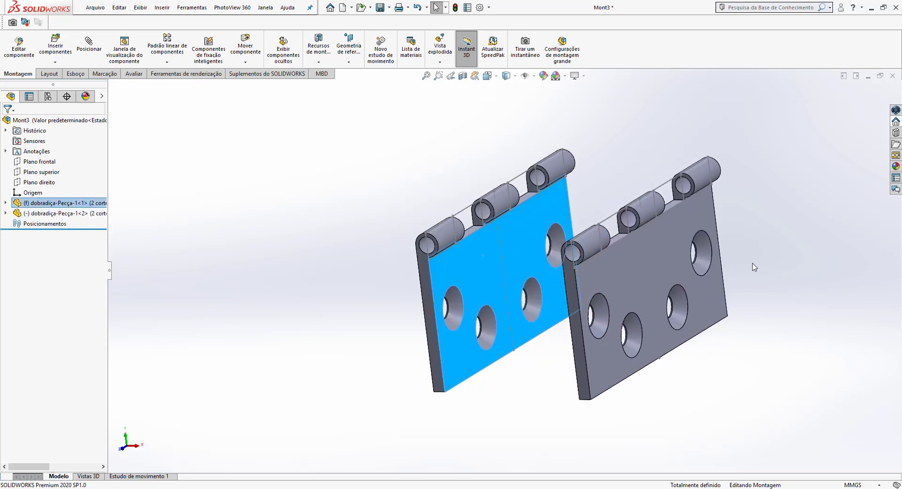
# - Switch the copied hinge leaf to the 3 cortes configuration
pyautogui.click(674, 235)
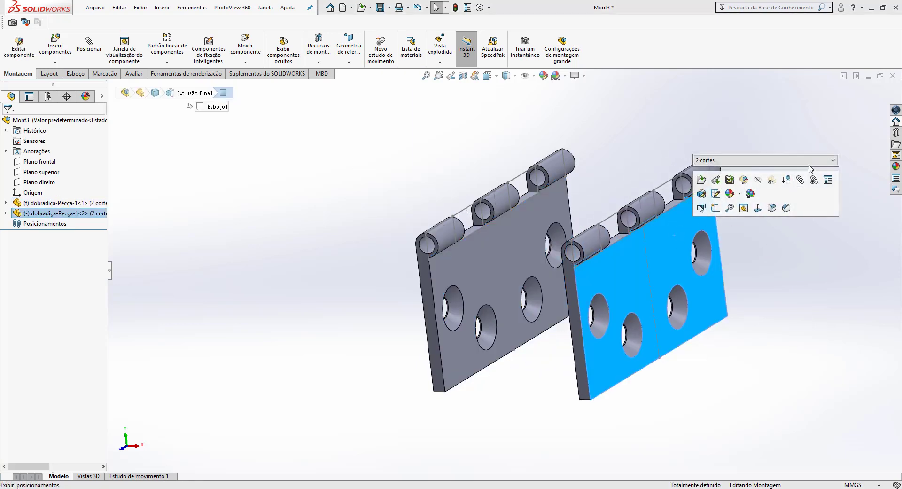
pyautogui.click(834, 161)
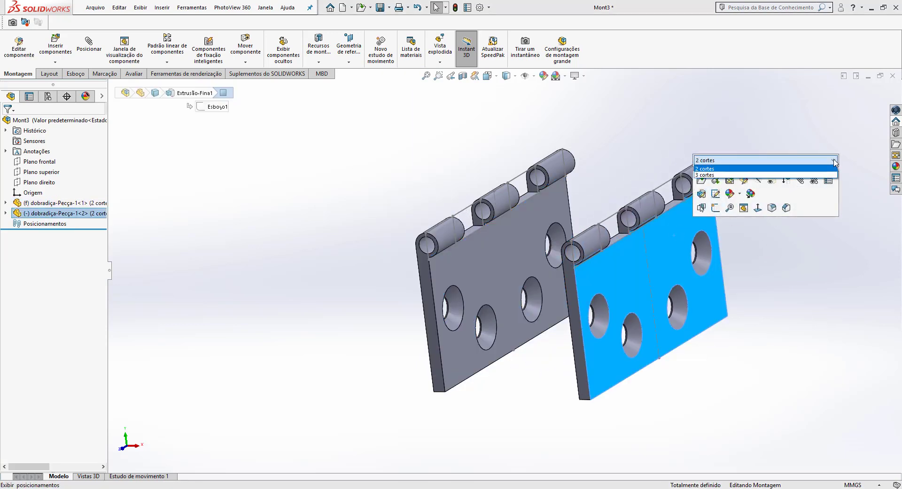
pyautogui.click(711, 174)
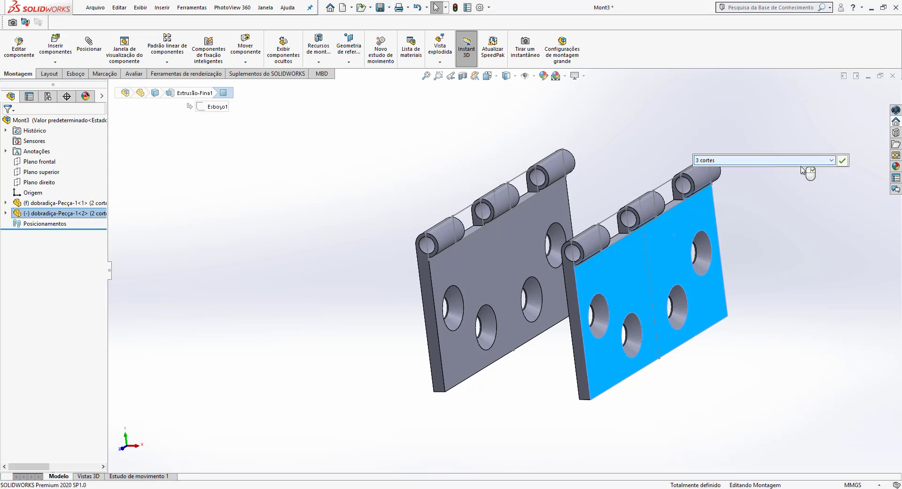
pyautogui.click(843, 161)
pyautogui.moveTo(763, 243); pyautogui.dragTo(644, 254, button='middle')
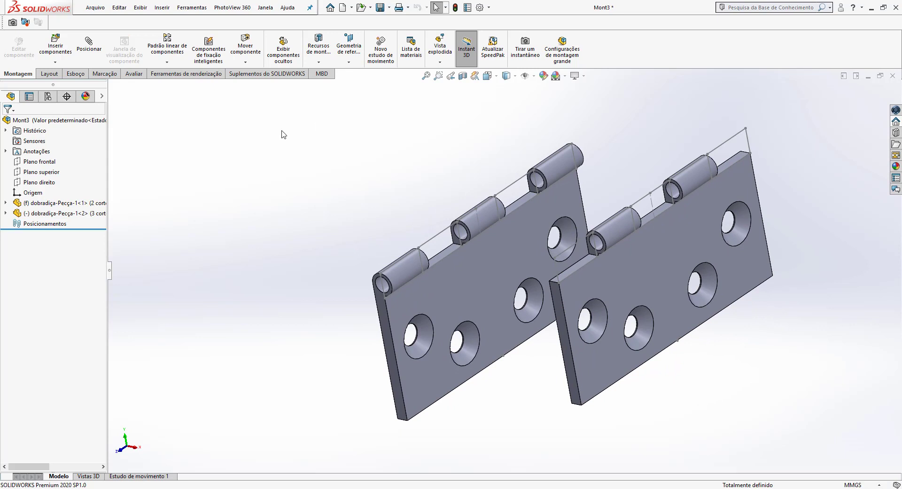
# - Rotate the copied leaf freely until its flat back faces outward and its knuckles face the first leaf
pyautogui.click(246, 61)
pyautogui.click(256, 84)
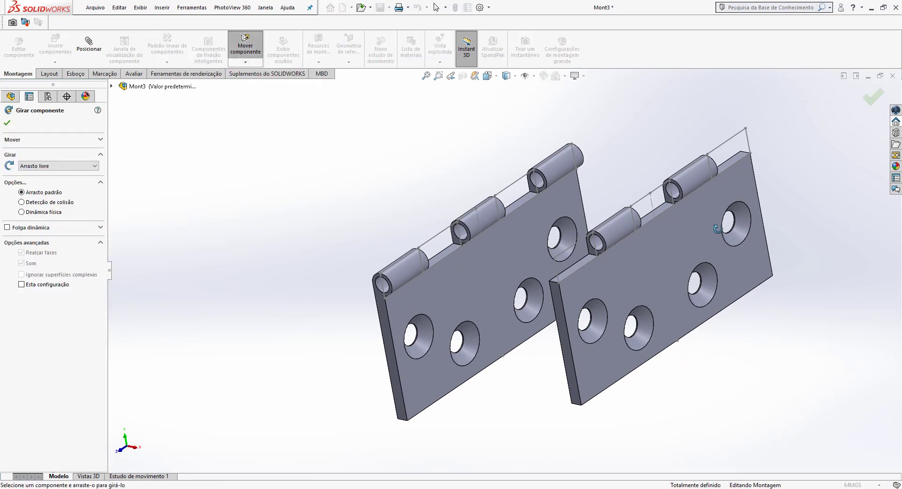
pyautogui.moveTo(718, 229); pyautogui.dragTo(517, 362)
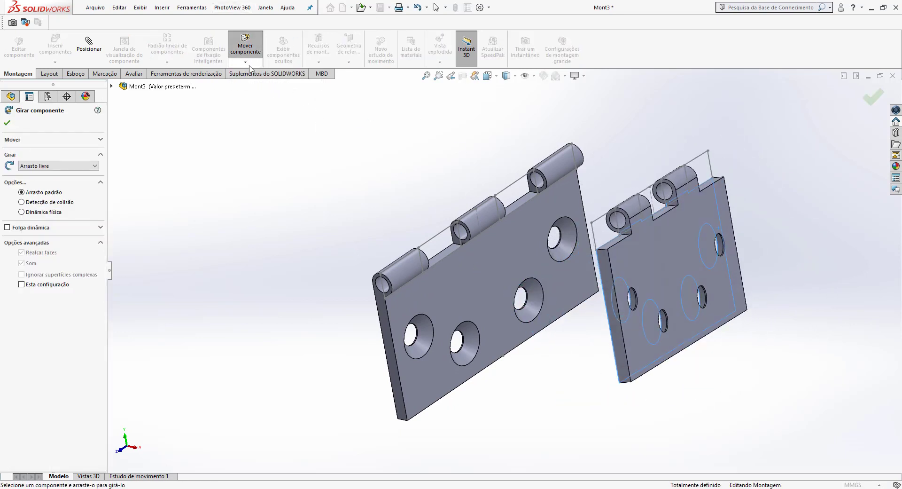
pyautogui.moveTo(749, 220); pyautogui.dragTo(722, 214)
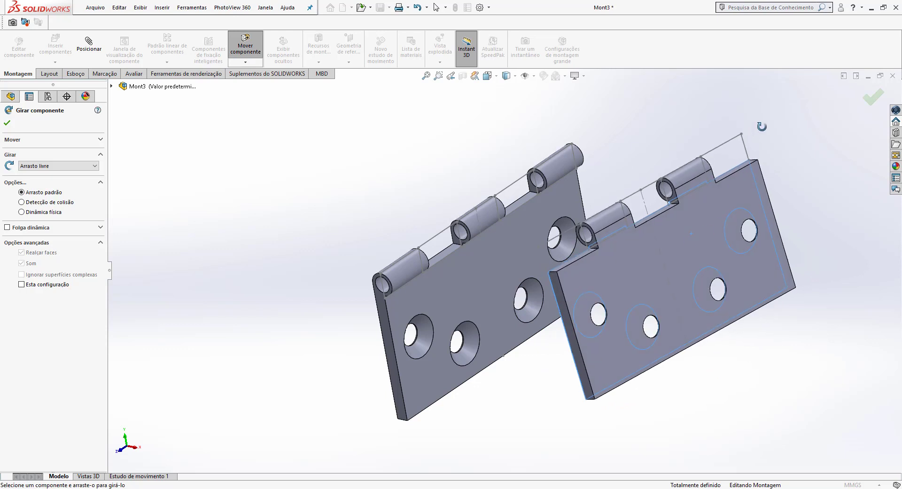
pyautogui.click(873, 97)
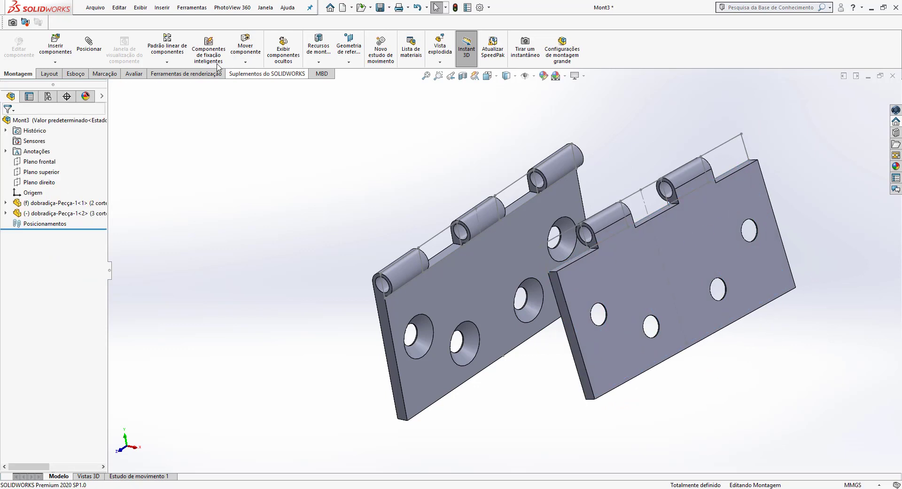
# - Add a coincident mate between the matching end faces of the two hinge leaves
pyautogui.click(89, 50)
pyautogui.click(555, 283)
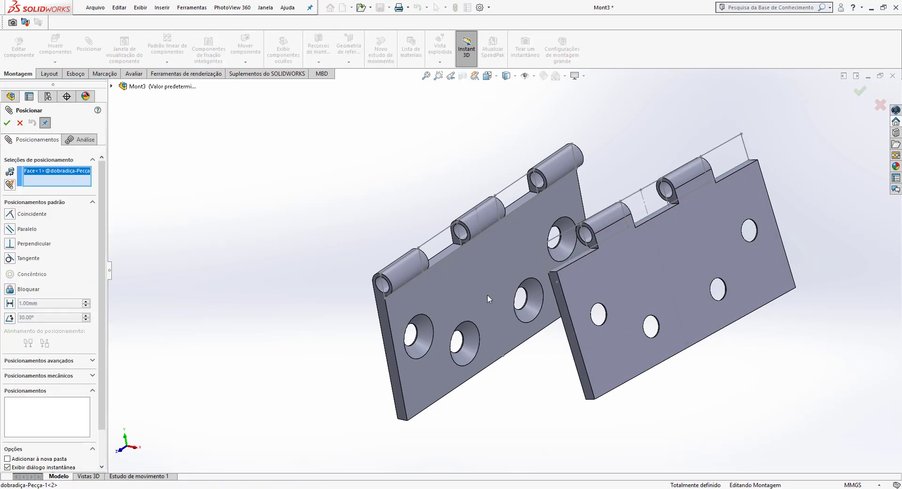
pyautogui.click(386, 318)
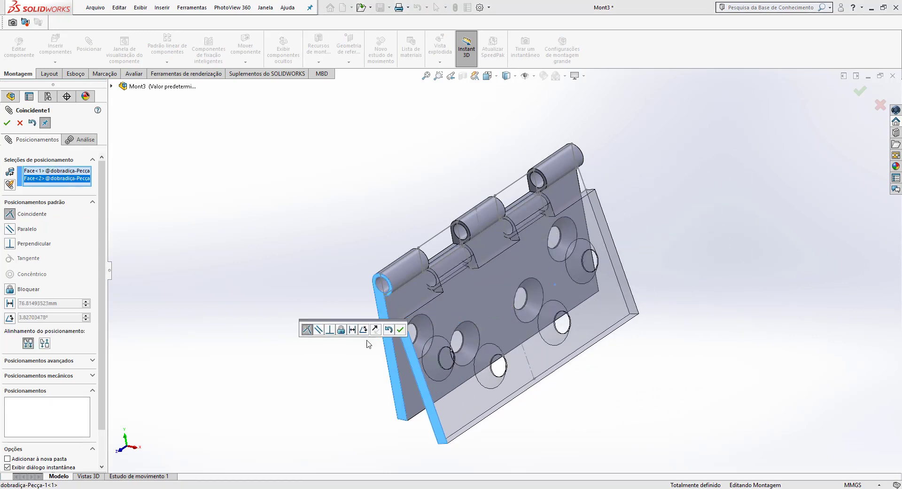
pyautogui.click(400, 330)
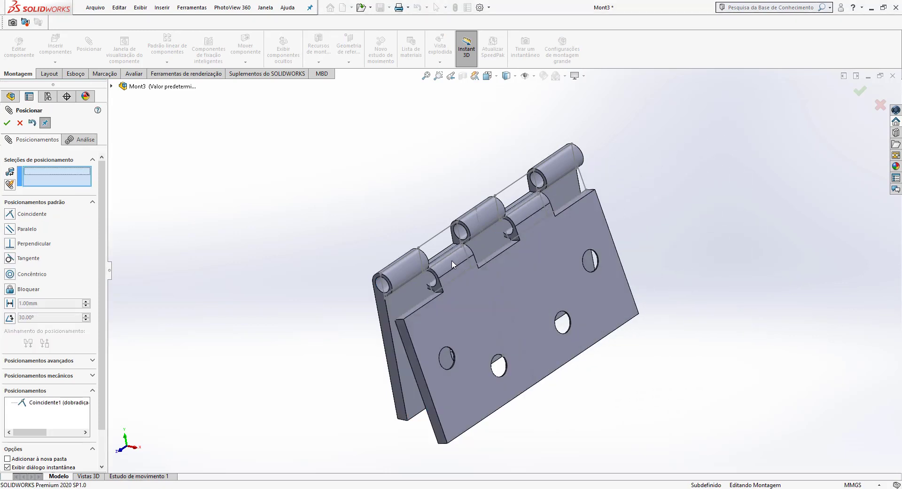
# - Add a concentric mate between the knuckle cylinders of the two leaves and finish mating
pyautogui.click(454, 264)
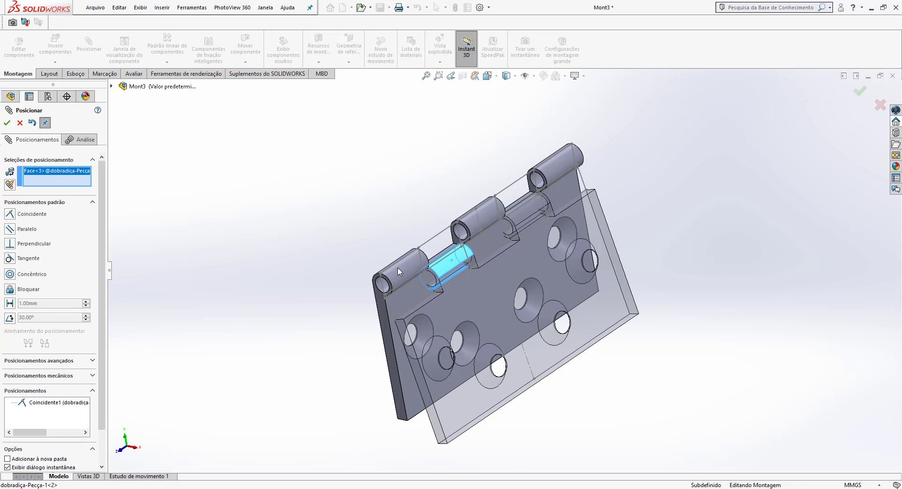
pyautogui.click(383, 283)
pyautogui.click(216, 343)
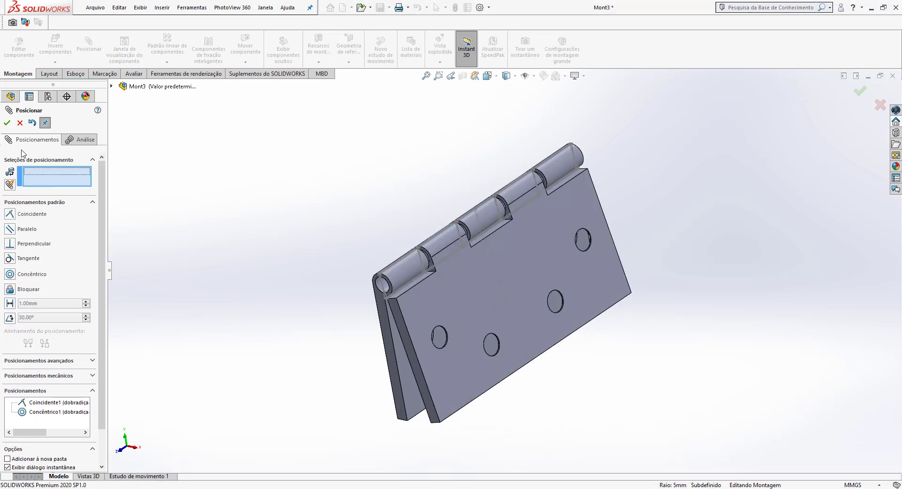
pyautogui.press('Escape')
# - Swing the second leaf open about the knuckle axis and examine the gaps between the interlocking knuckles
pyautogui.moveTo(376, 277); pyautogui.dragTo(432, 216)
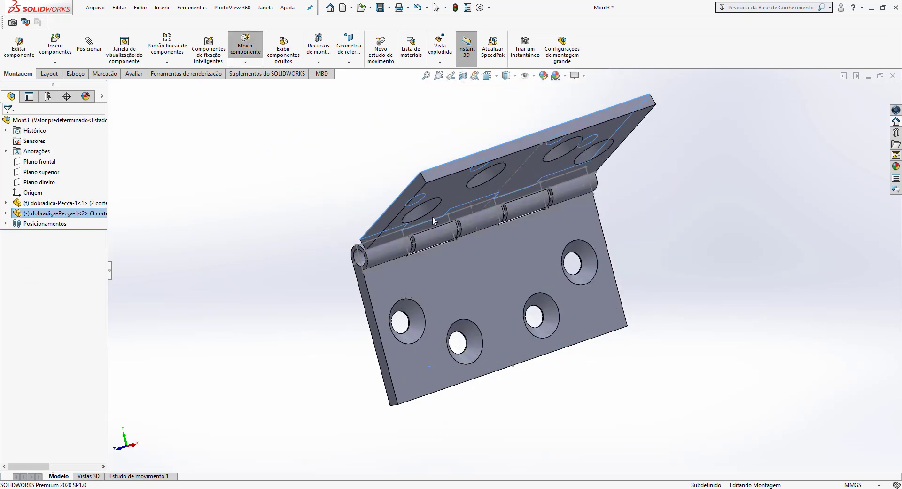
pyautogui.scroll(-5, 384, 230)
pyautogui.moveTo(384, 230); pyautogui.dragTo(430, 258, button='middle')
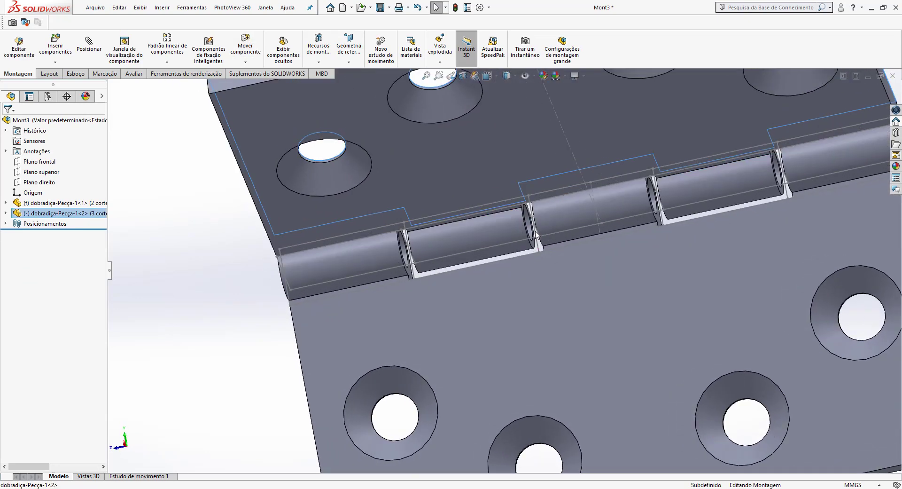
pyautogui.moveTo(536, 234); pyautogui.dragTo(425, 244, button='middle')
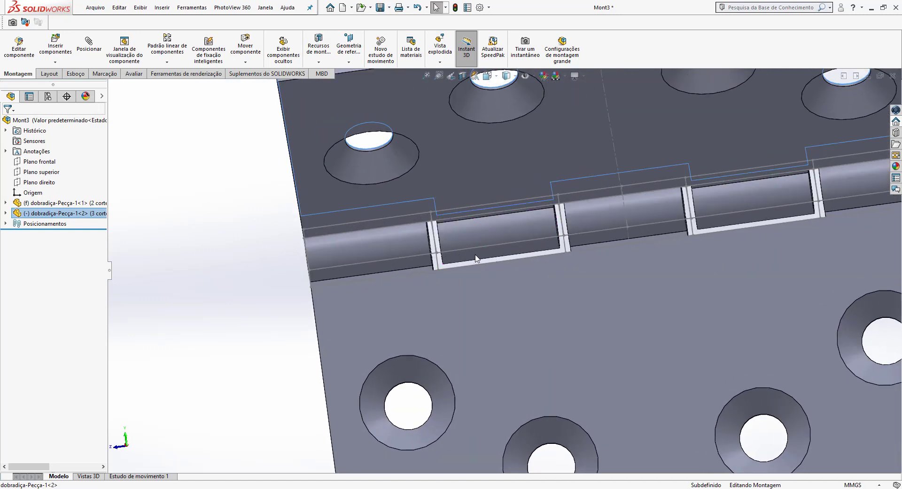
pyautogui.moveTo(476, 258); pyautogui.dragTo(507, 278, button='middle')
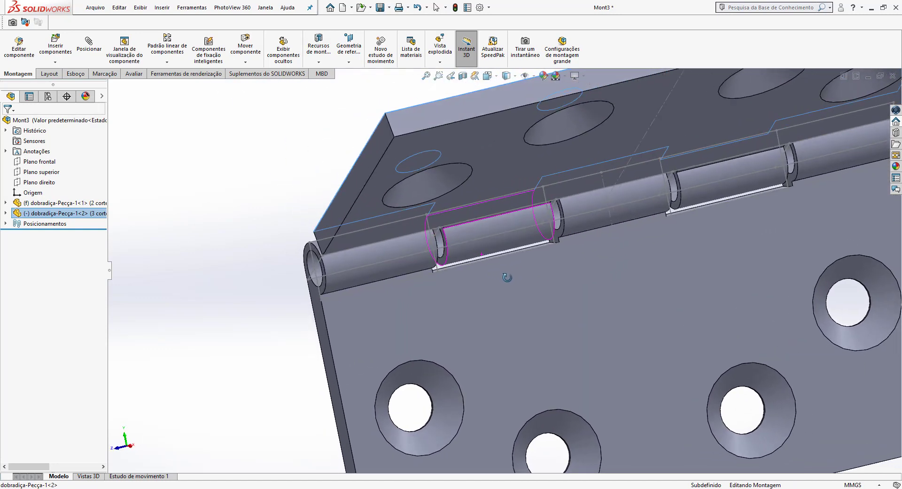
# - Start a new part inside the assembly, saving the assembly as "montagem dobradiça" in the DOBRADICA-TUTORIAL folder
pyautogui.scroll(5, 540, 270)
pyautogui.scroll(-2, 593, 256)
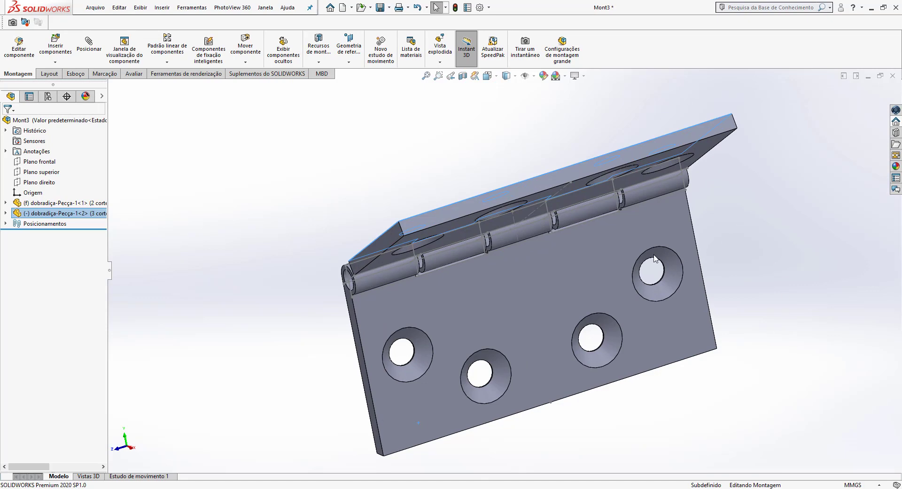
pyautogui.moveTo(359, 211); pyautogui.dragTo(363, 264, button='middle')
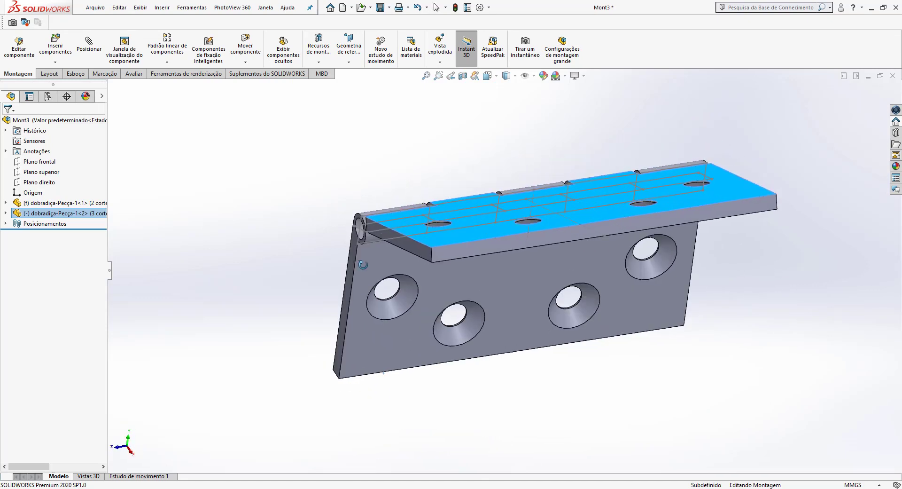
pyautogui.click(360, 218)
pyautogui.click(338, 156)
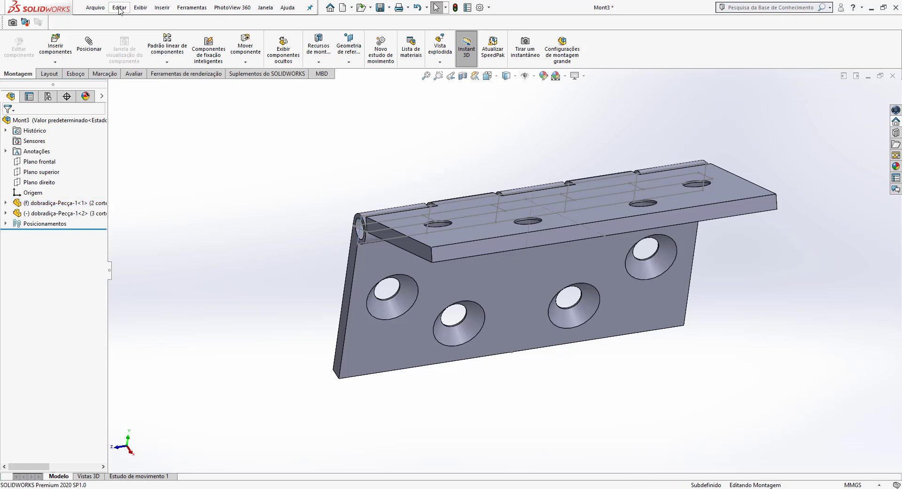
pyautogui.click(56, 63)
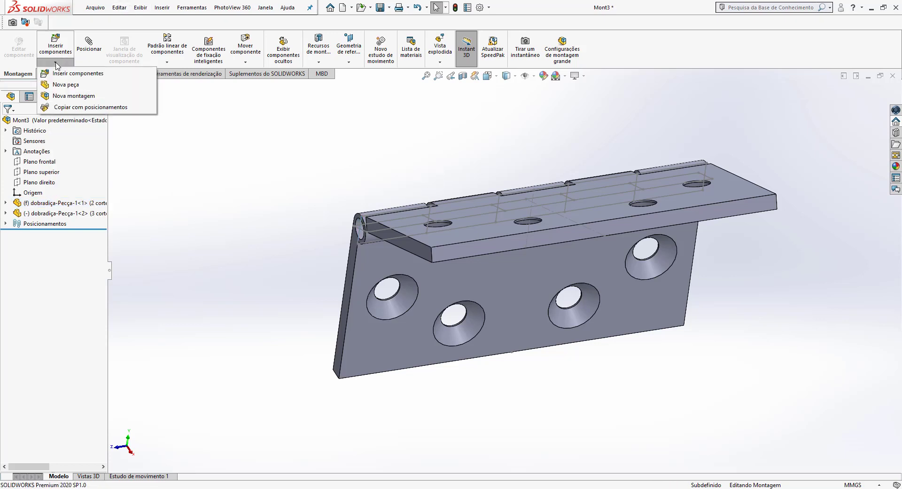
pyautogui.click(66, 85)
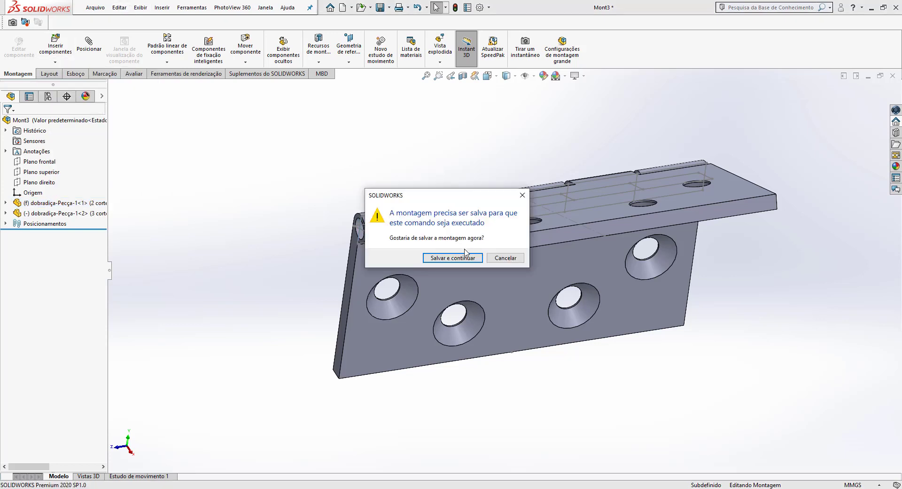
pyautogui.click(450, 258)
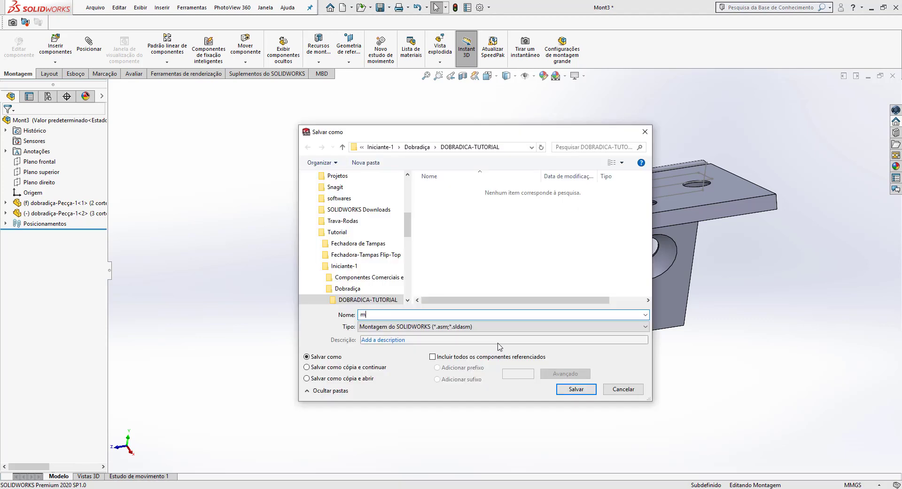
pyautogui.press('Return')
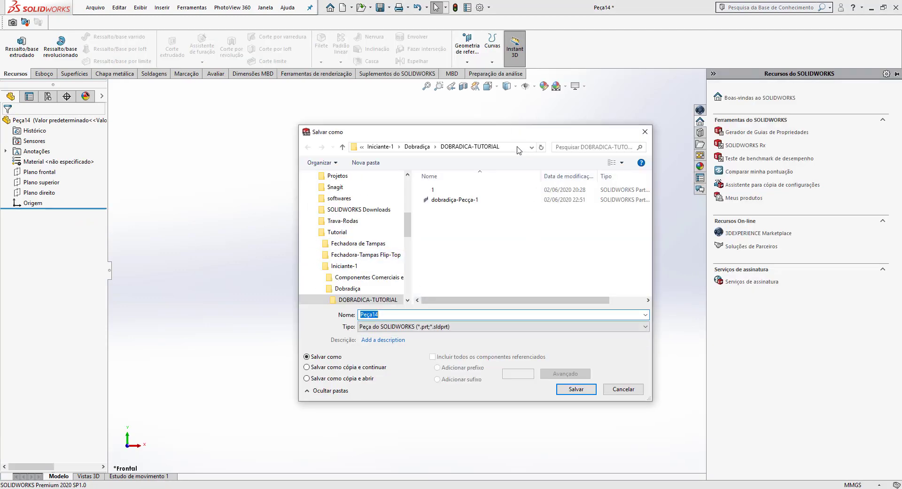
# - Save the new part as "Pino" and place it on the end face of the first hinge leaf
pyautogui.moveTo(515, 134); pyautogui.dragTo(450, 133)
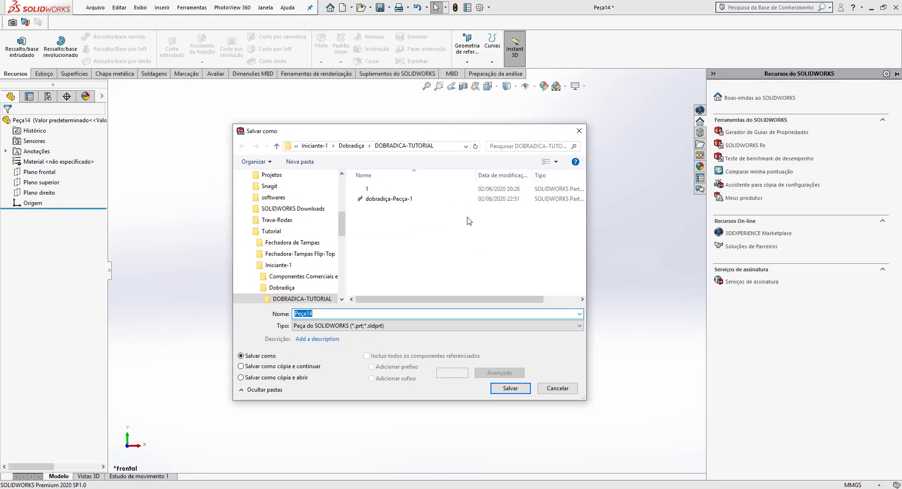
pyautogui.write('Pino')
pyautogui.click(507, 388)
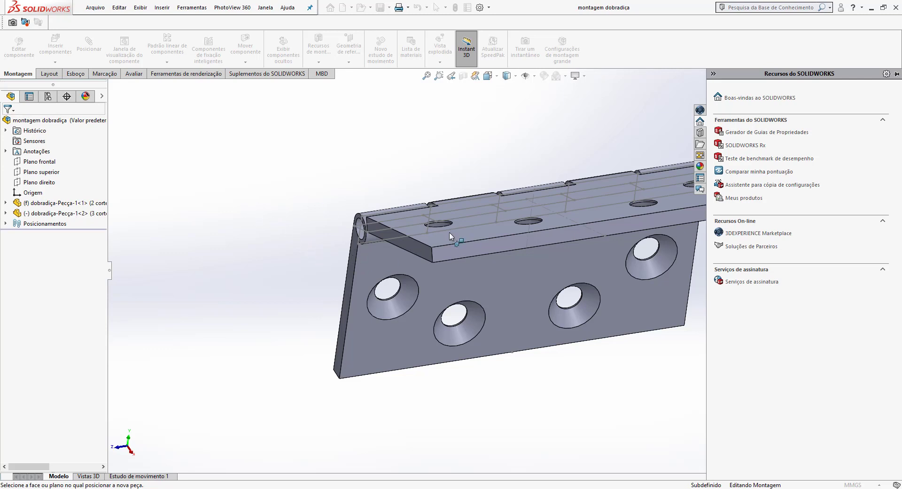
pyautogui.scroll(-2, 370, 244)
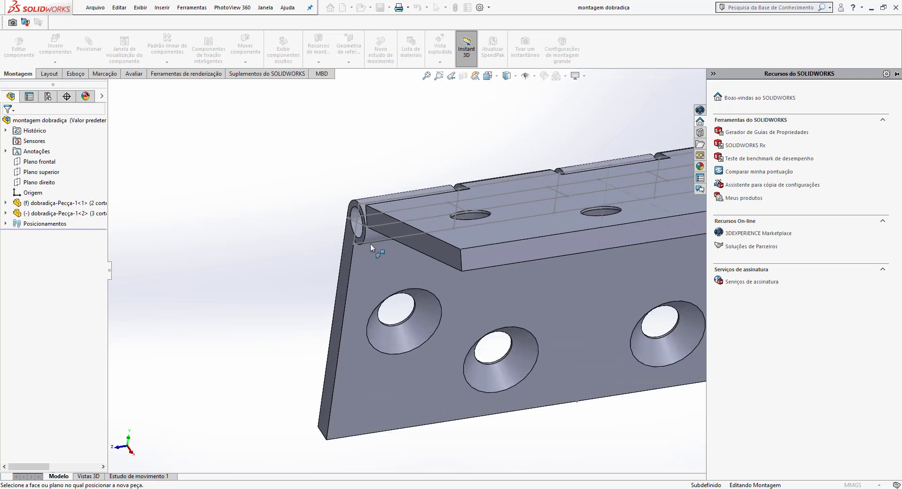
pyautogui.click(346, 255)
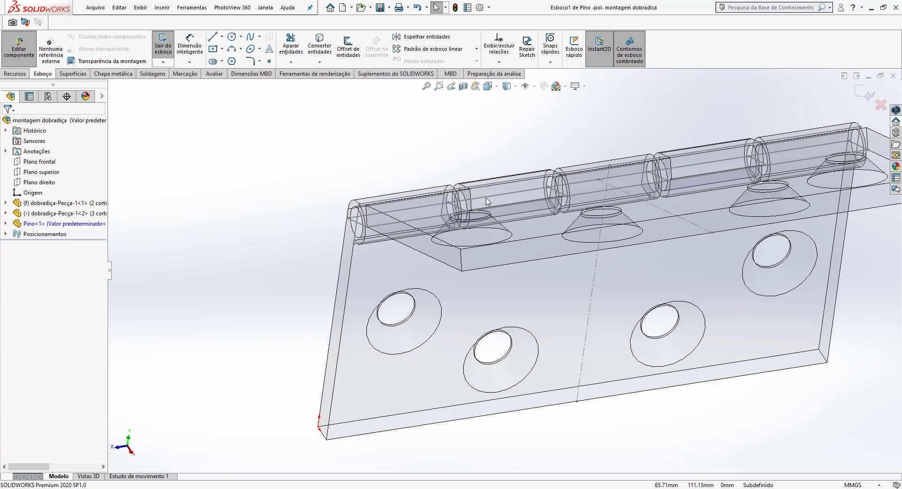
# - Convert the circular edge of the end knuckle's hole into the pin's profile sketch and close the sketch
pyautogui.moveTo(486, 201); pyautogui.dragTo(497, 217, button='middle')
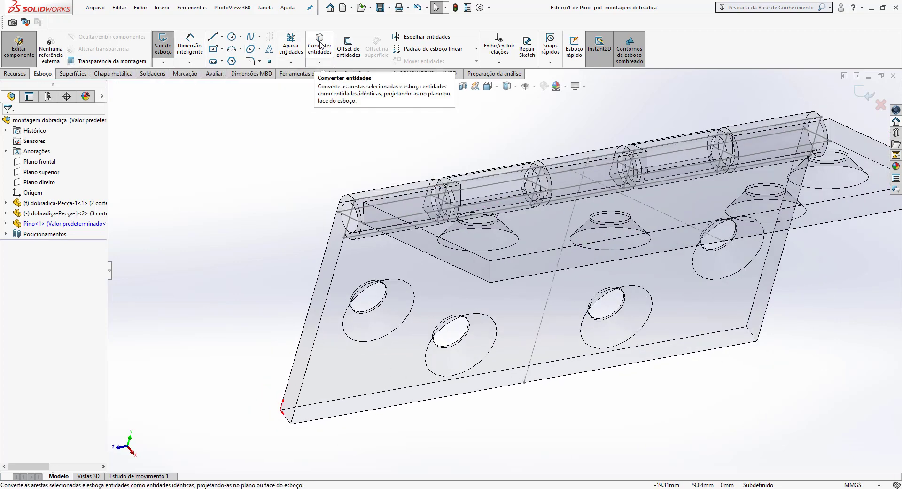
pyautogui.click(319, 48)
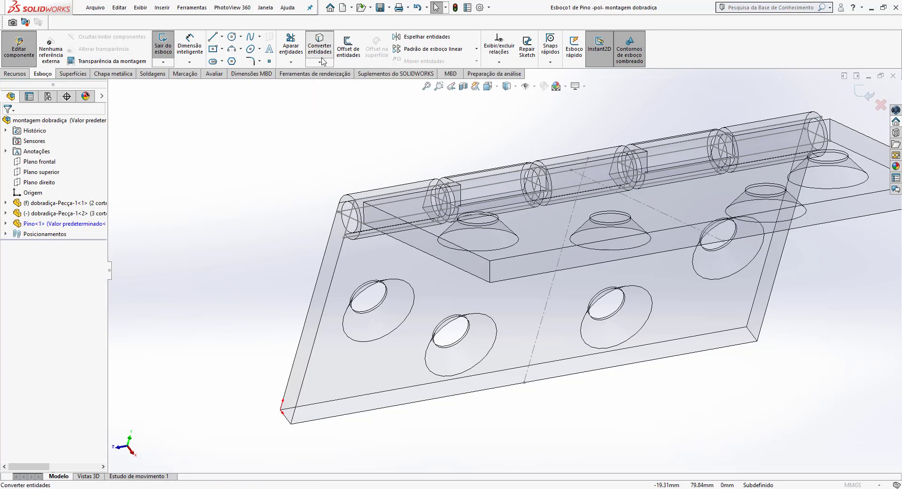
pyautogui.scroll(-5, 376, 216)
pyautogui.click(391, 216)
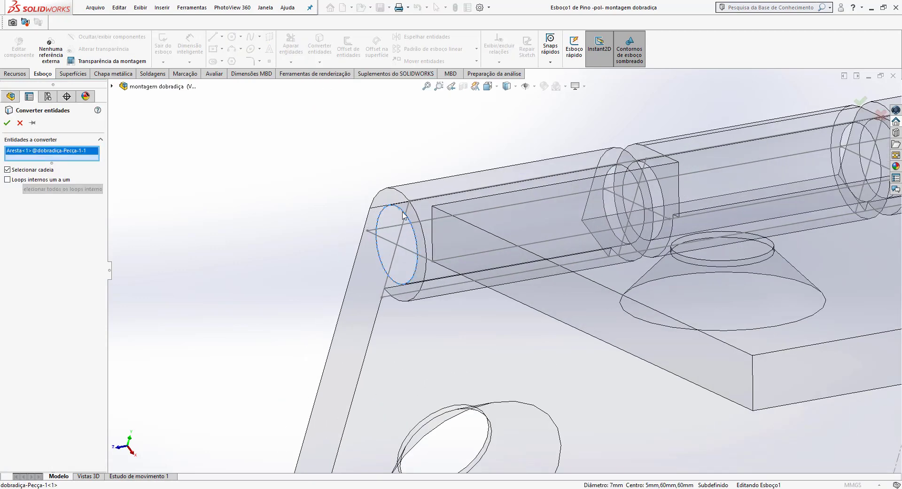
pyautogui.click(7, 124)
pyautogui.scroll(5, 152, 156)
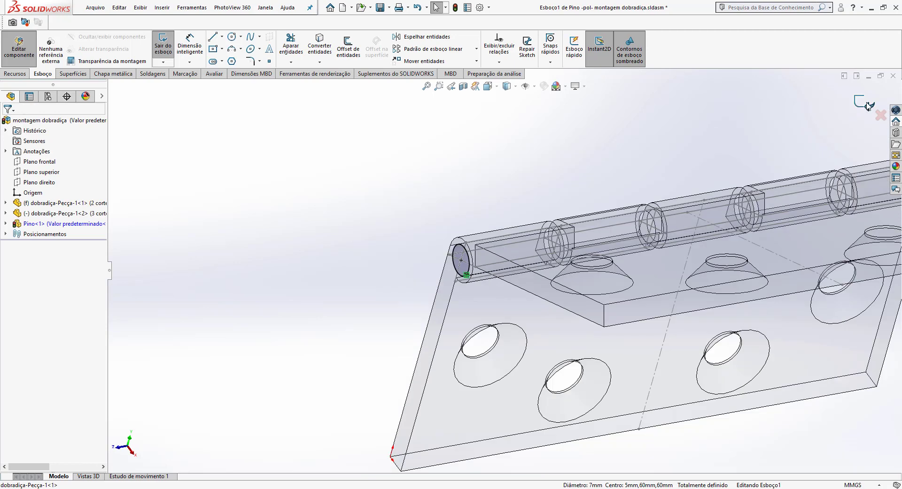
pyautogui.click(866, 103)
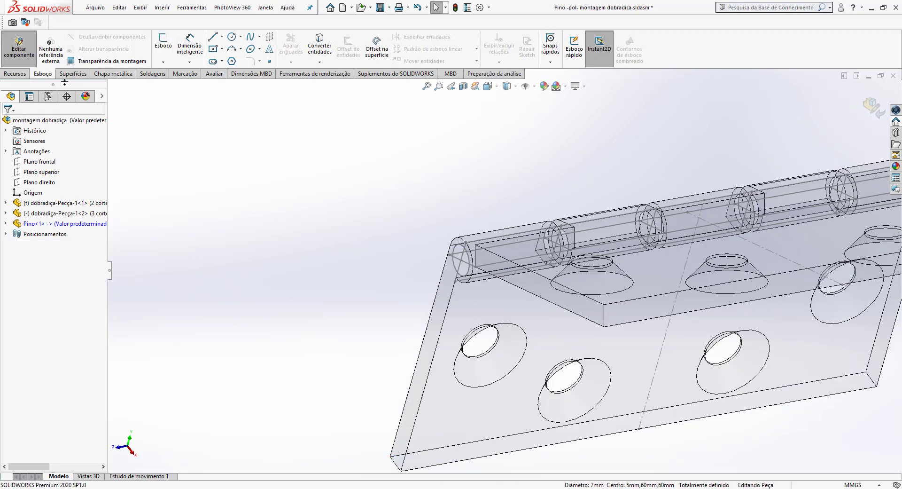
# - Create a path sketch on the first leaf's flat face by converting its long edge opposite the knuckles
pyautogui.click(163, 45)
pyautogui.click(476, 434)
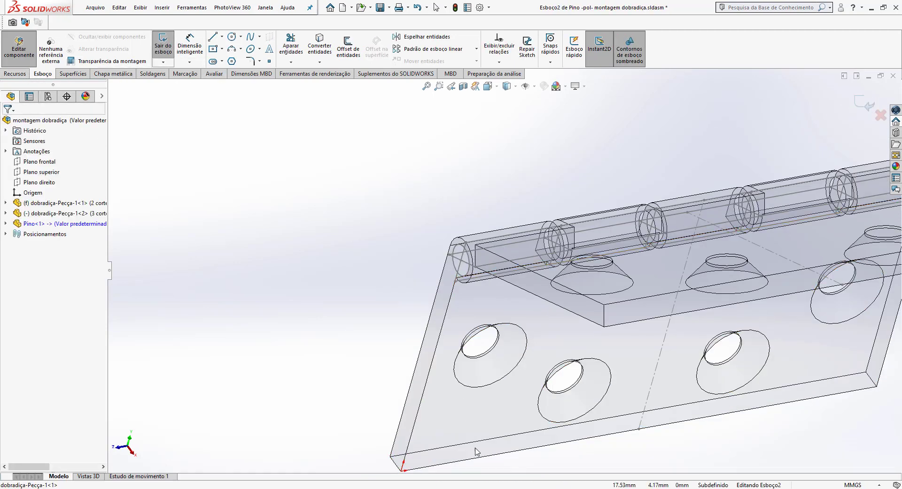
pyautogui.click(319, 46)
pyautogui.click(470, 458)
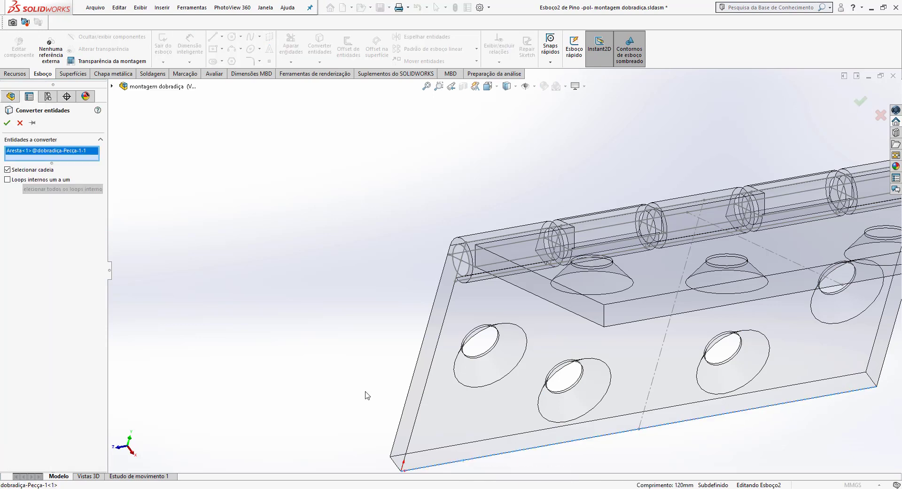
pyautogui.scroll(3, 362, 383)
pyautogui.click(7, 122)
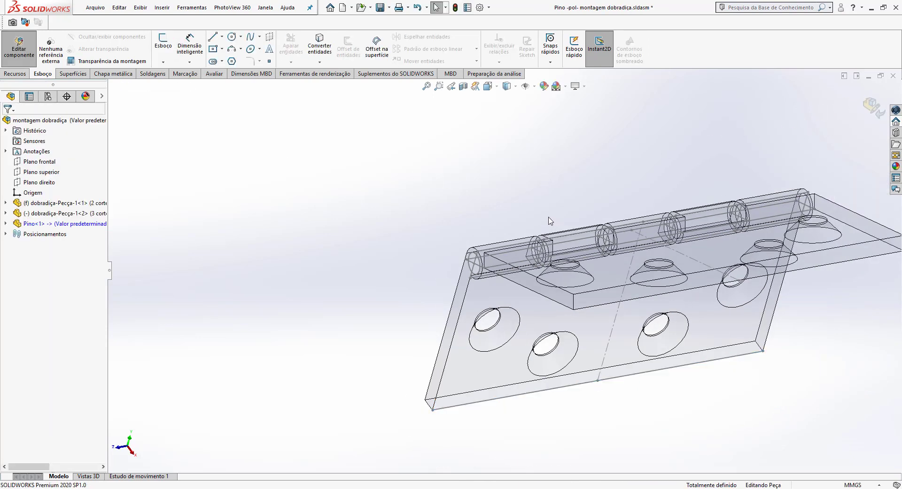
pyautogui.scroll(-2, 467, 267)
pyautogui.scroll(2, 484, 269)
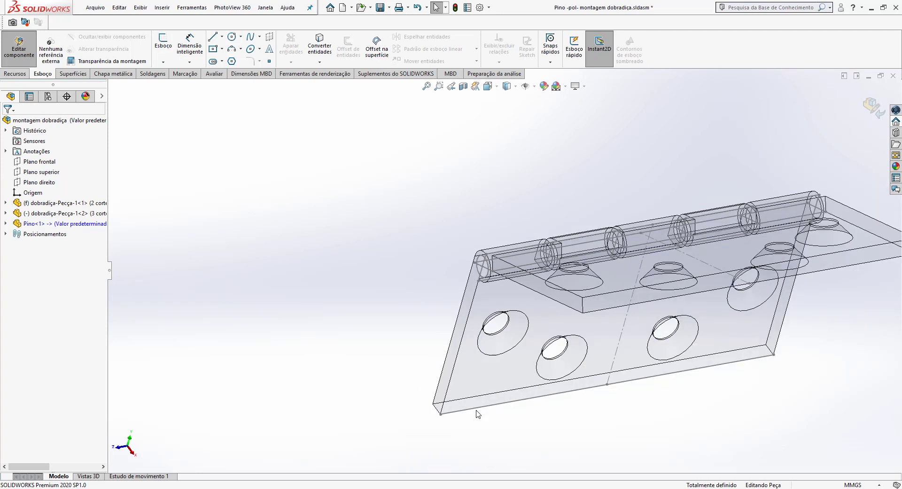
# - Sweep the circular profile along the converted edge path to form the pin body through the knuckles
pyautogui.click(15, 74)
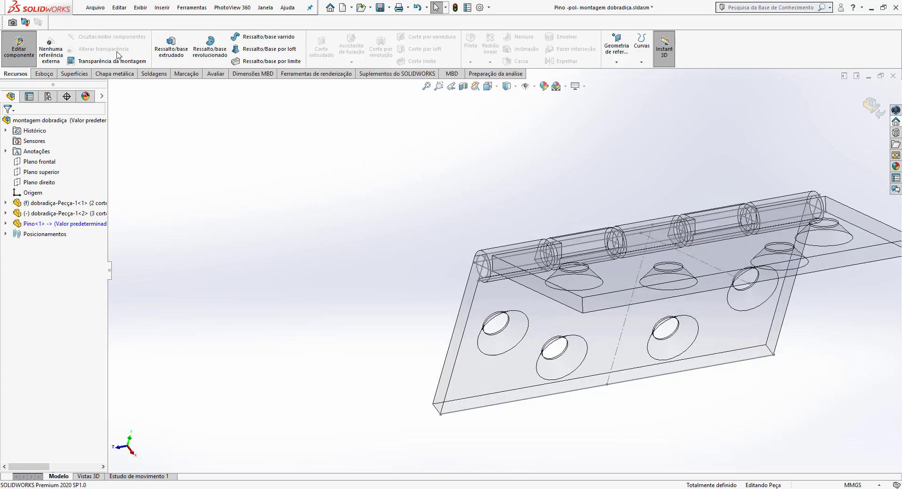
pyautogui.click(262, 37)
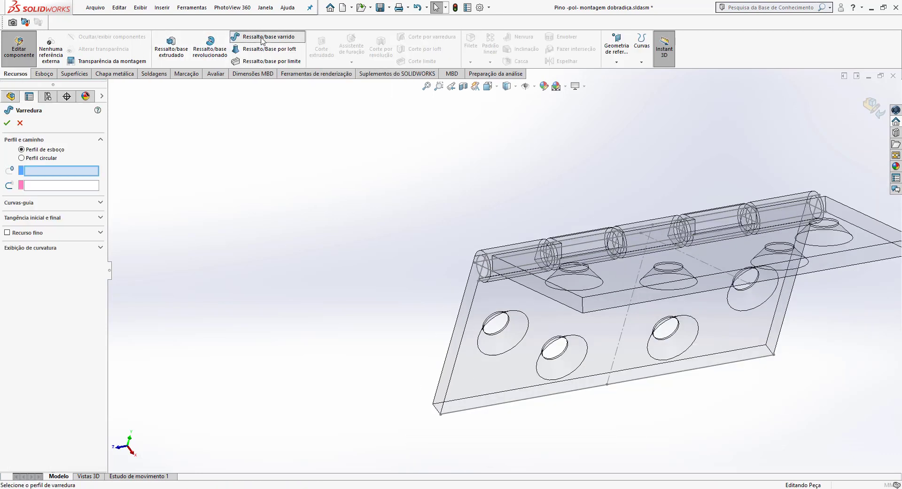
pyautogui.click(480, 272)
pyautogui.click(483, 406)
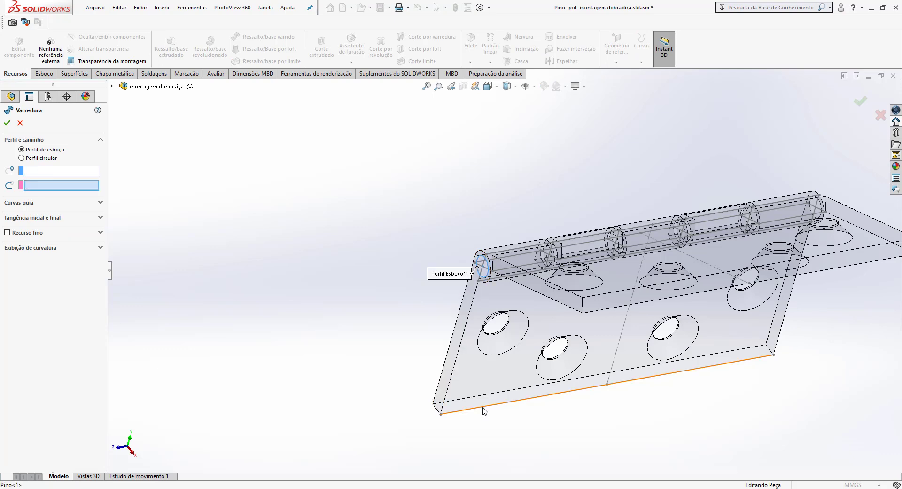
pyautogui.moveTo(534, 254)
pyautogui.mouseDown(button='middle')
pyautogui.moveTo(469, 234)
pyautogui.moveTo(547, 244)
pyautogui.mouseUp(button='middle')
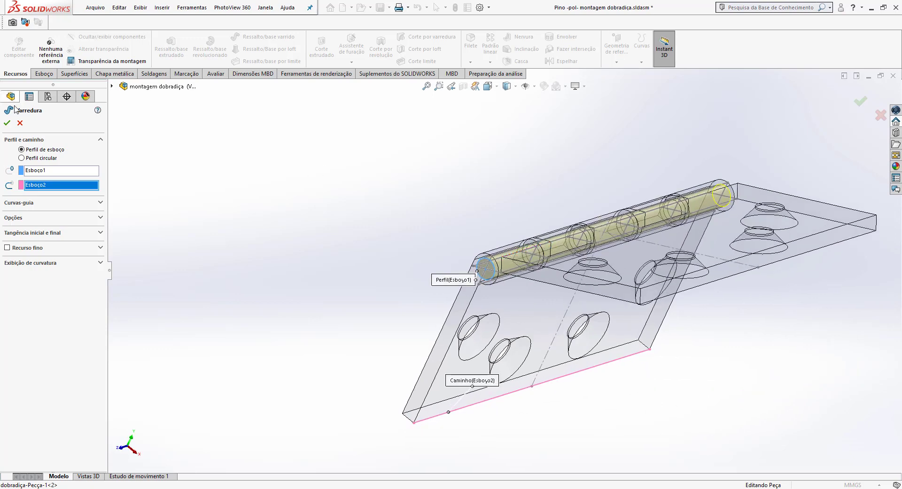
pyautogui.click(7, 123)
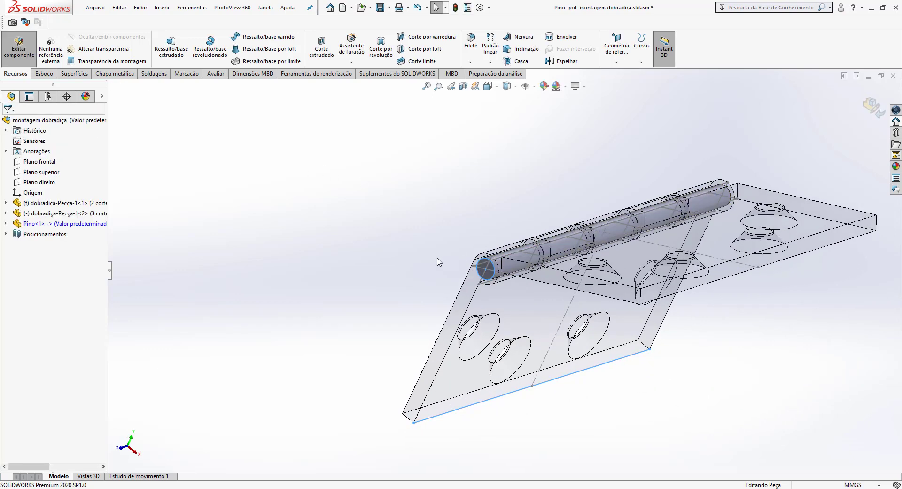
# - Start an extrusion on the pin's end face and sketch a concentric circle of 5 mm radius reaching the knuckle's outer edge
pyautogui.click(170, 49)
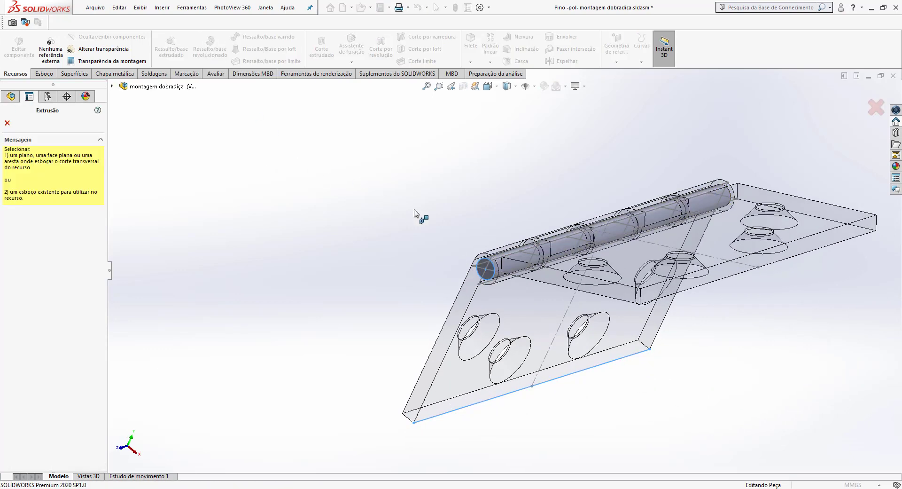
pyautogui.scroll(-5, 504, 286)
pyautogui.click(505, 286)
pyautogui.scroll(-2, 507, 286)
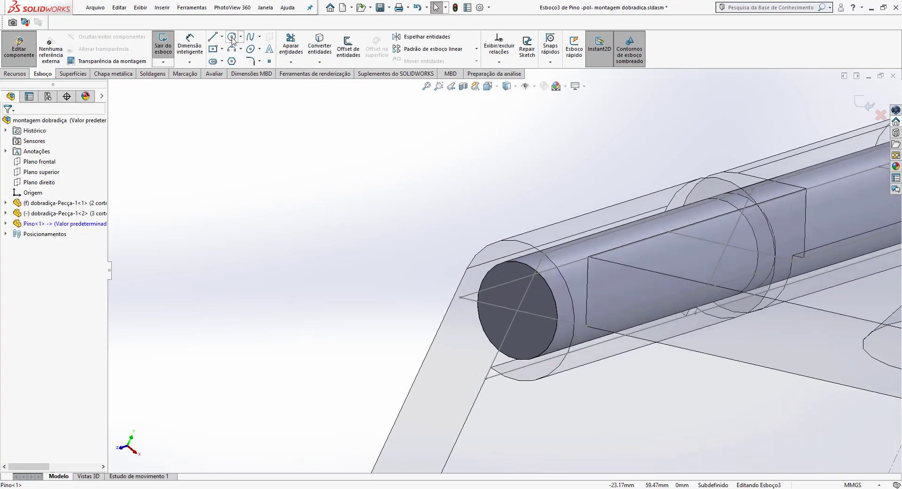
pyautogui.click(231, 36)
pyautogui.click(517, 310)
pyautogui.moveTo(514, 277); pyautogui.dragTo(534, 259, button='middle')
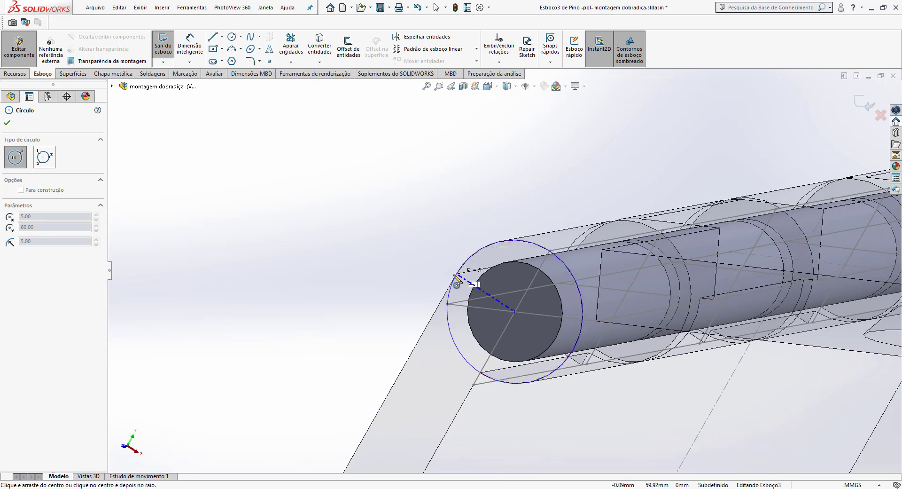
pyautogui.click(463, 281)
pyautogui.moveTo(463, 281); pyautogui.dragTo(531, 307, button='middle')
pyautogui.scroll(-2, 531, 306)
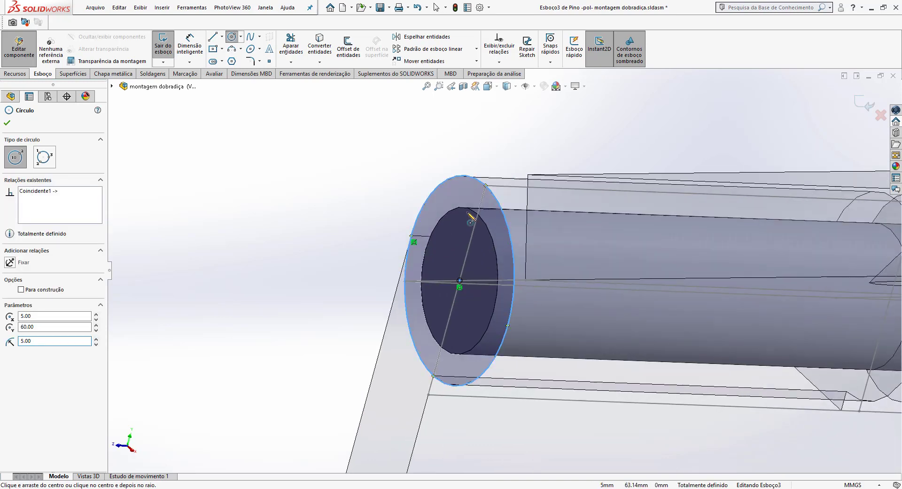
# - Extrude the circle 3 mm outward from the knuckle, merged with the pin, to form its head
pyautogui.click(863, 101)
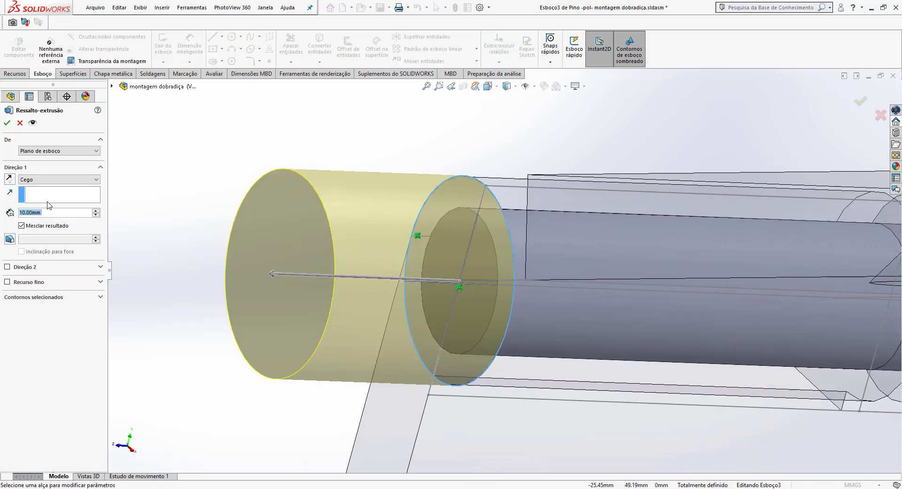
pyautogui.write('3')
pyautogui.press('Return')
pyautogui.press('Return')
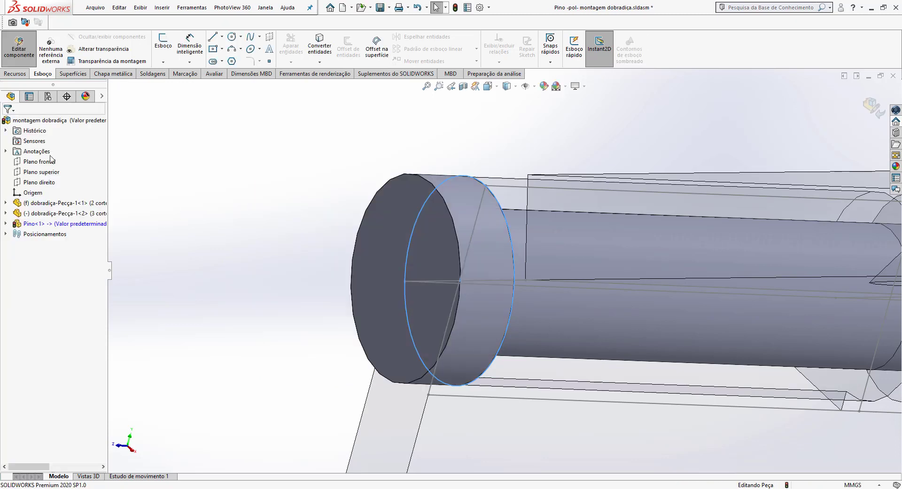
# - Add a 3 mm high dome to the outer end face of the pin's head
pyautogui.moveTo(252, 190); pyautogui.dragTo(240, 184, button='middle')
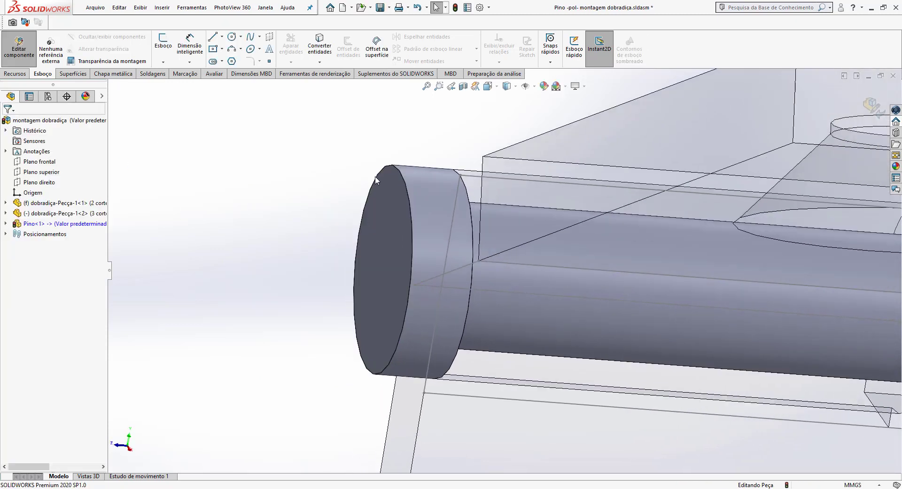
pyautogui.click(161, 8)
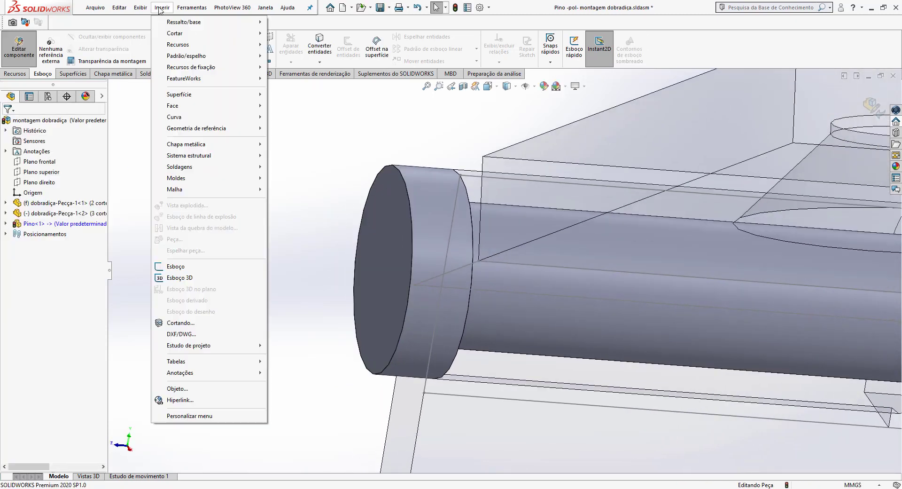
pyautogui.moveTo(193, 44)
pyautogui.click(293, 168)
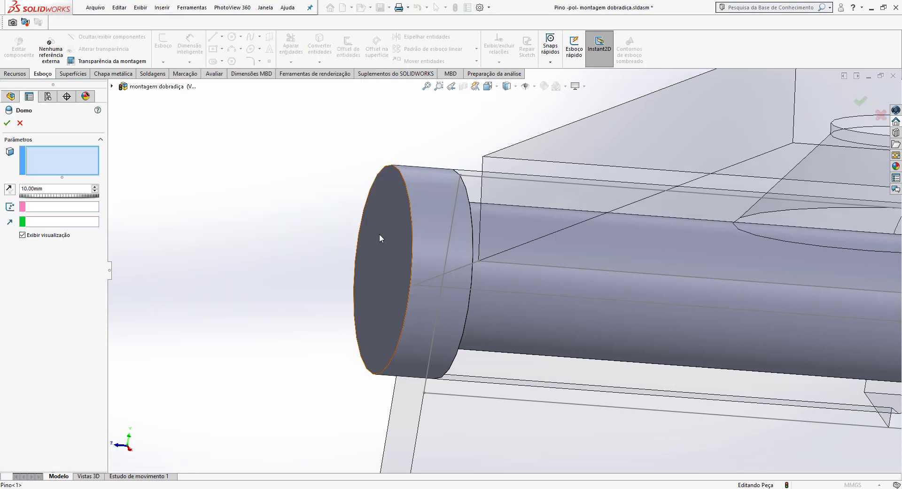
pyautogui.click(380, 234)
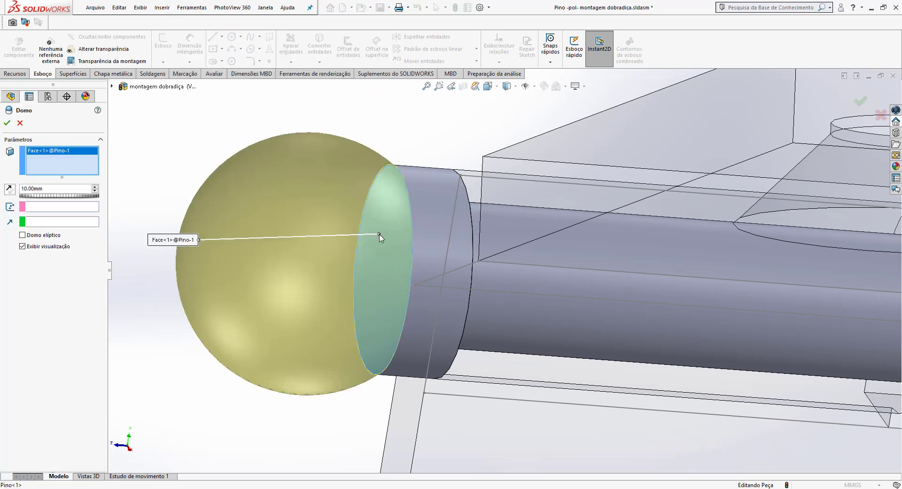
pyautogui.click(53, 188)
pyautogui.write('3')
pyautogui.press('Return')
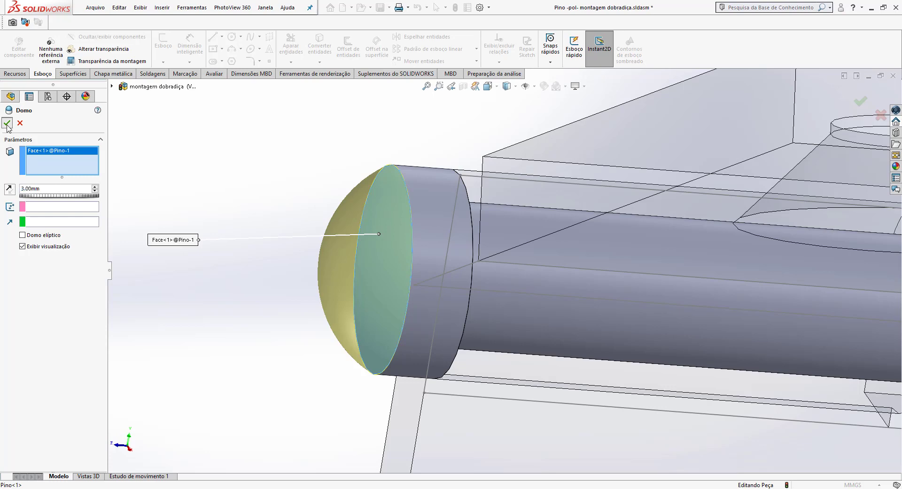
pyautogui.click(7, 124)
pyautogui.moveTo(312, 195); pyautogui.dragTo(321, 218, button='middle')
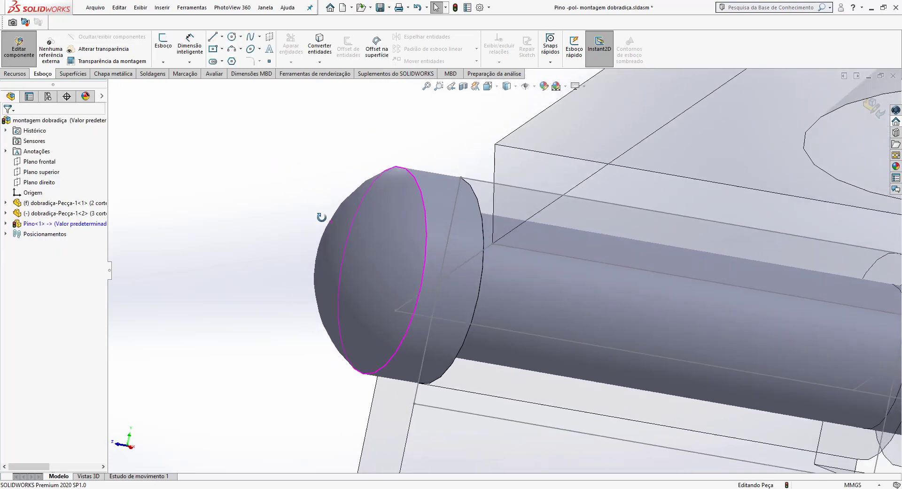
# - Finish editing the pin in context and return to the hinge assembly
pyautogui.scroll(5, 331, 219)
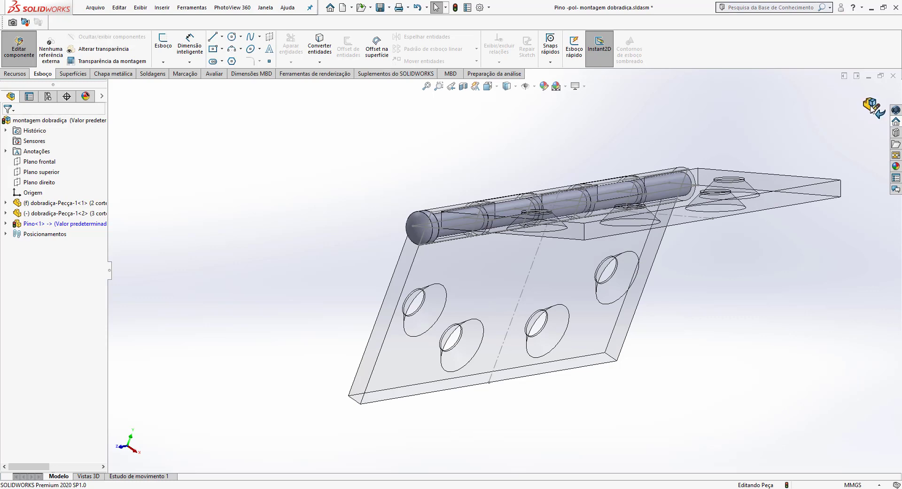
pyautogui.click(872, 108)
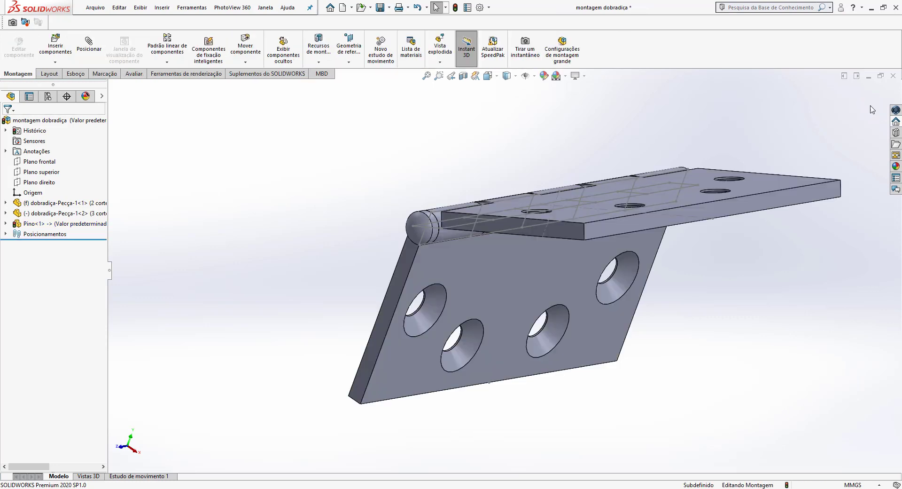
pyautogui.moveTo(479, 158); pyautogui.dragTo(562, 258, button='middle')
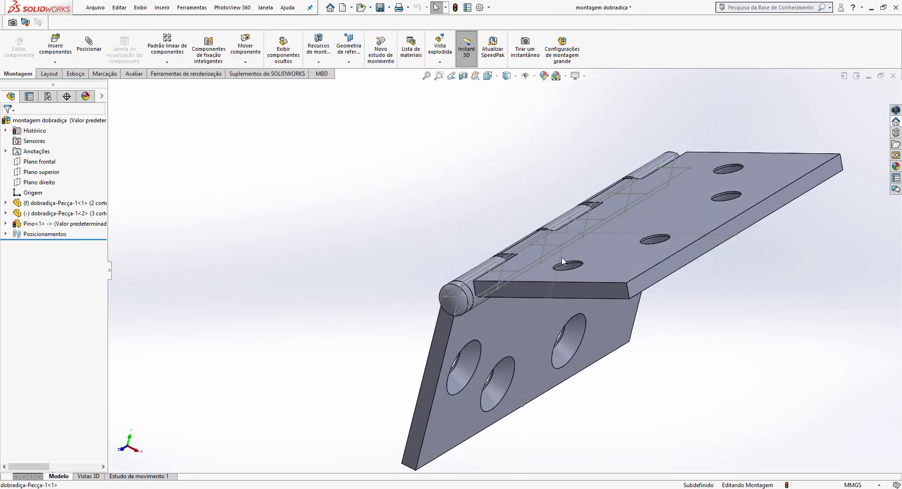
# - Hide all sketches in the assembly view and rebuild the model
pyautogui.click(139, 7)
pyautogui.moveTo(177, 90)
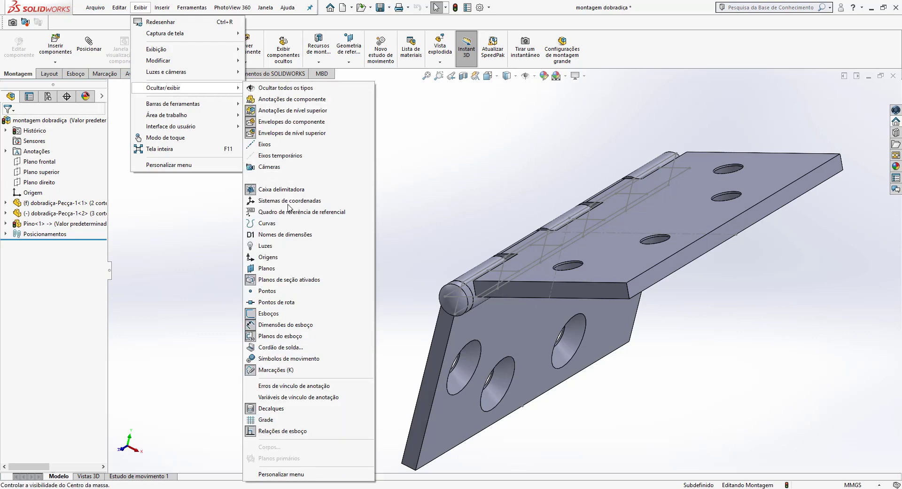
pyautogui.click(269, 314)
pyautogui.moveTo(429, 211); pyautogui.dragTo(355, 166, button='middle')
pyautogui.moveTo(355, 167); pyautogui.dragTo(351, 160, button='middle')
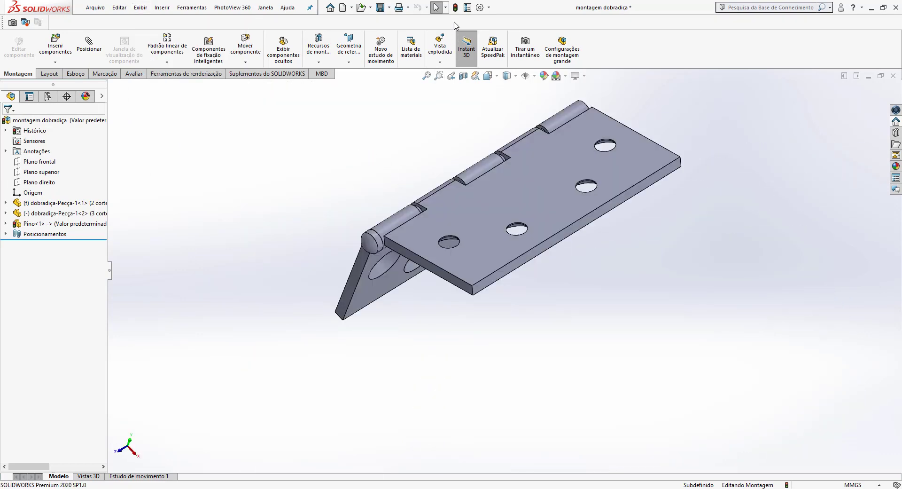
pyautogui.click(455, 8)
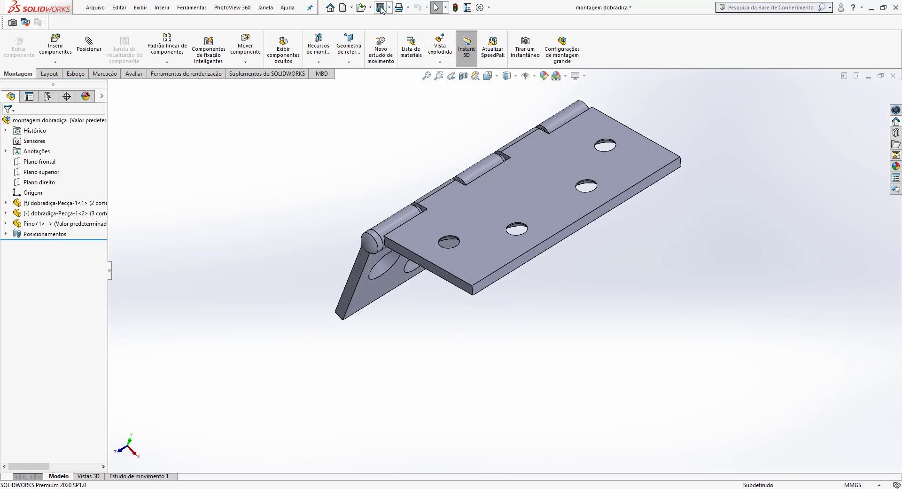
# - Set the first leaf's thin-extrusion length along the pin axis to 150 mm
pyautogui.moveTo(539, 241); pyautogui.dragTo(646, 217, button='middle')
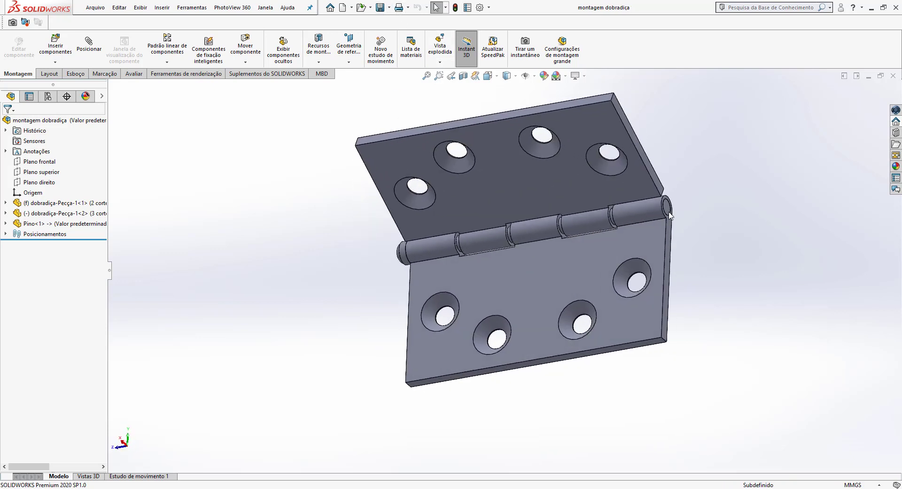
pyautogui.moveTo(505, 273); pyautogui.dragTo(513, 295, button='middle')
pyautogui.click(501, 284)
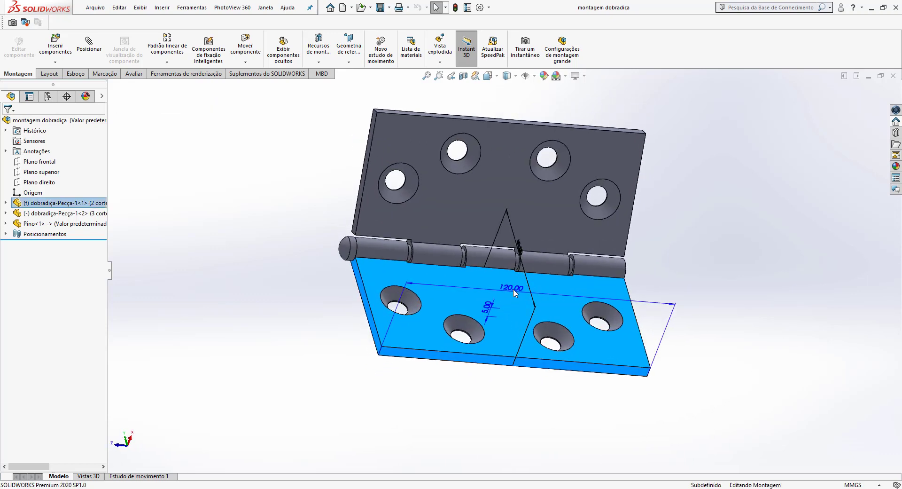
pyautogui.click(513, 289)
pyautogui.doubleClick(513, 289)
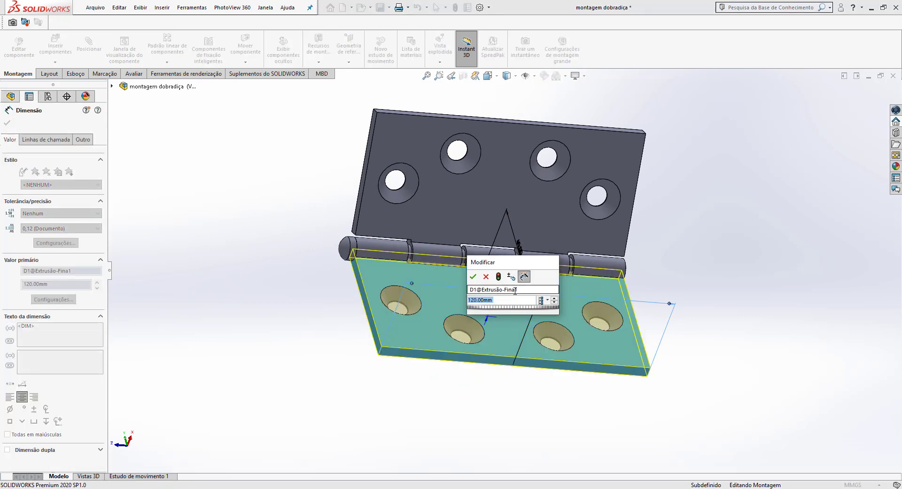
pyautogui.write('150')
pyautogui.press('Return')
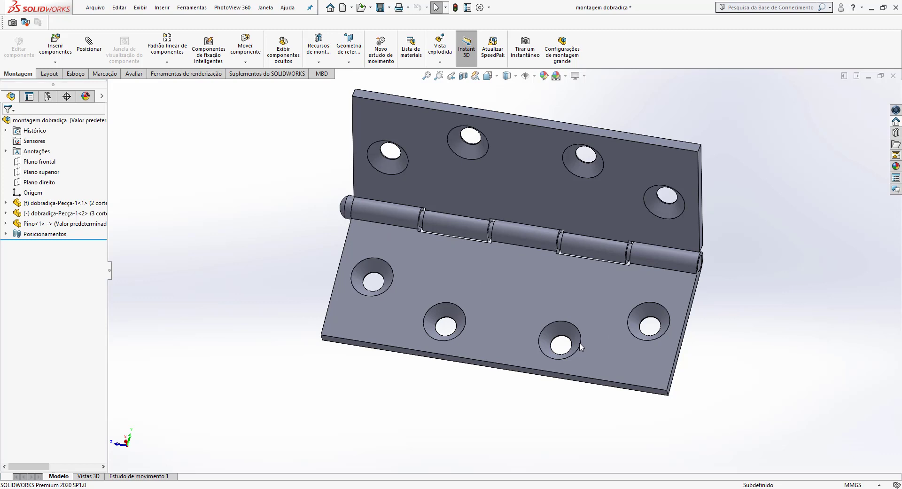
# - Set the first leaf's sketch width, perpendicular to the pin, to 80 mm and rebuild the assembly
pyautogui.doubleClick(470, 288)
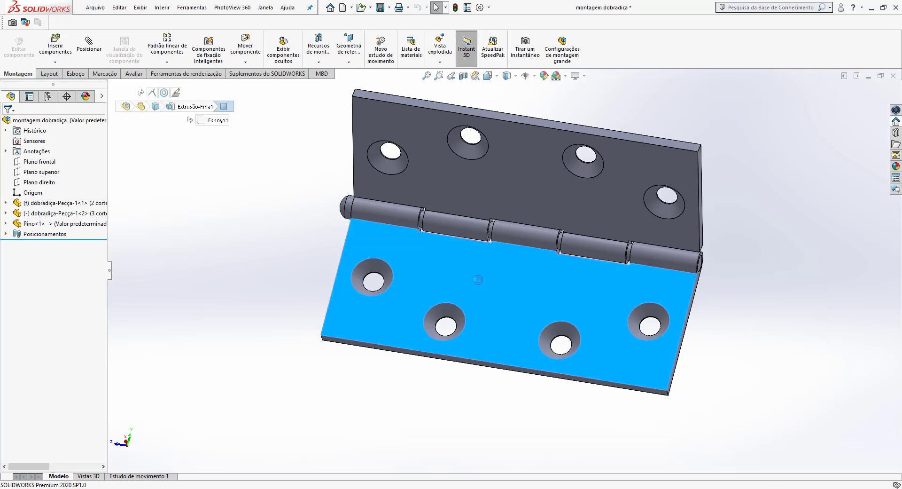
pyautogui.doubleClick(494, 297)
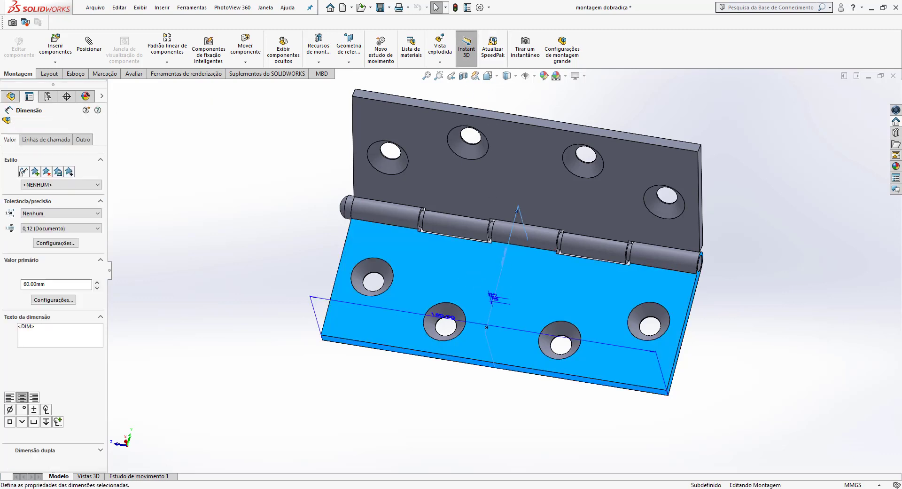
pyautogui.write('80')
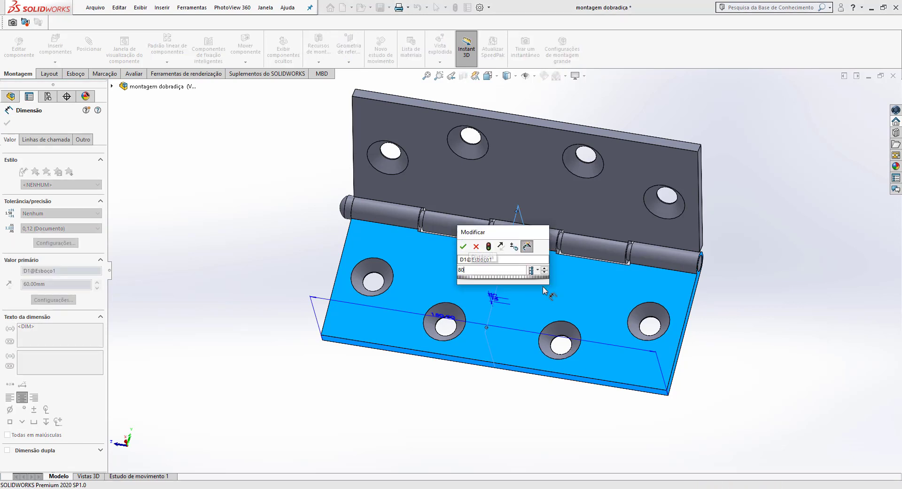
pyautogui.press('Return')
pyautogui.click(455, 9)
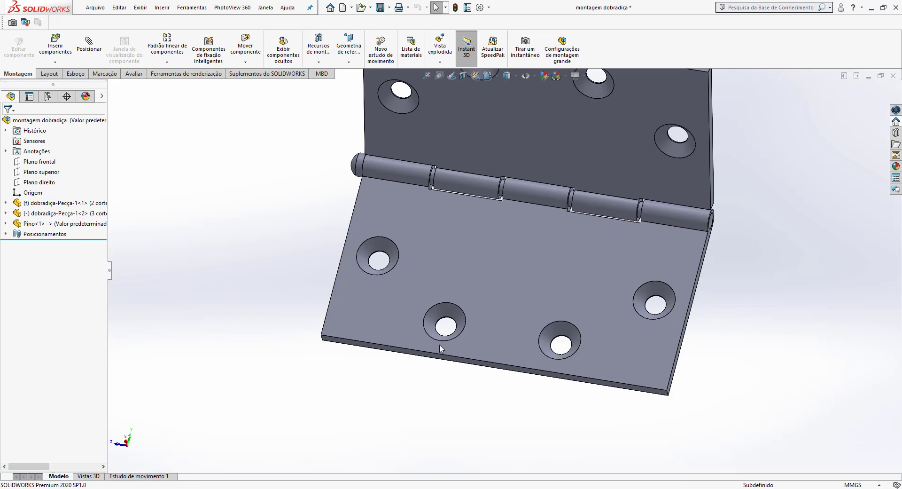
# - Set the first leaf's thin-extrusion length along the pin axis to 80 mm and rebuild the assembly
pyautogui.scroll(2, 463, 316)
pyautogui.doubleClick(502, 285)
pyautogui.doubleClick(463, 305)
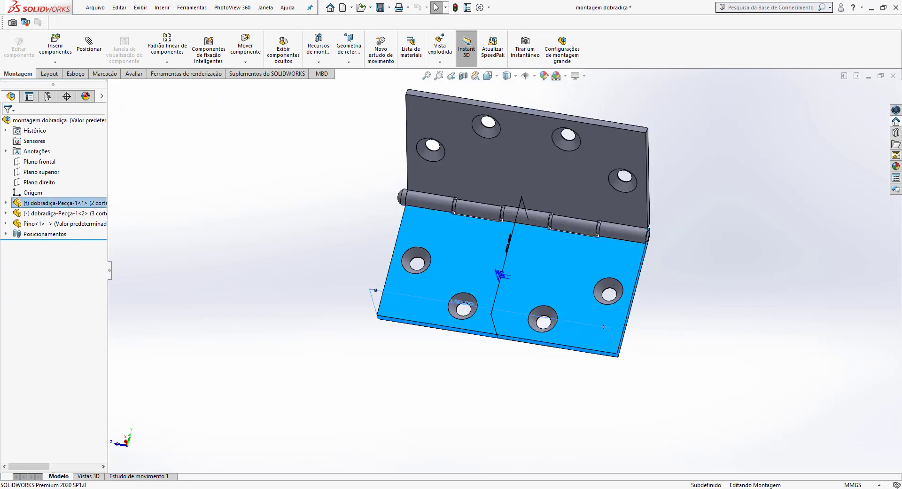
pyautogui.write('80')
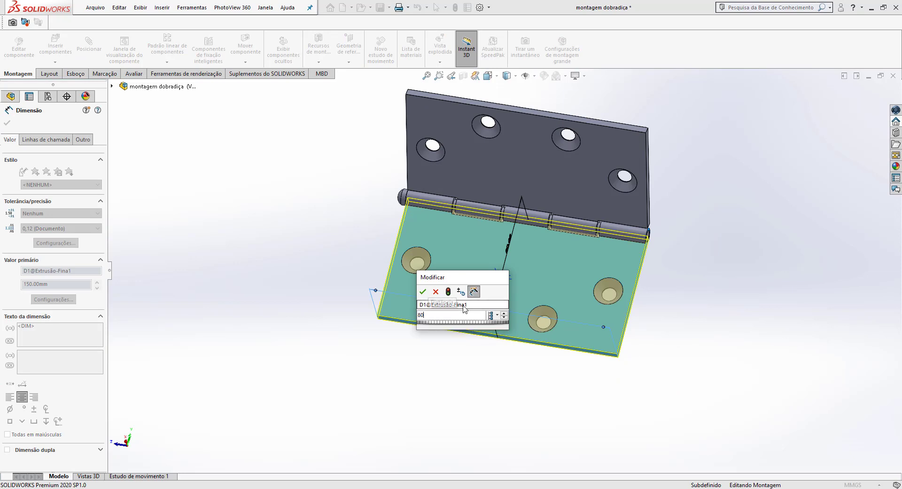
pyautogui.press('Return')
pyautogui.click(455, 7)
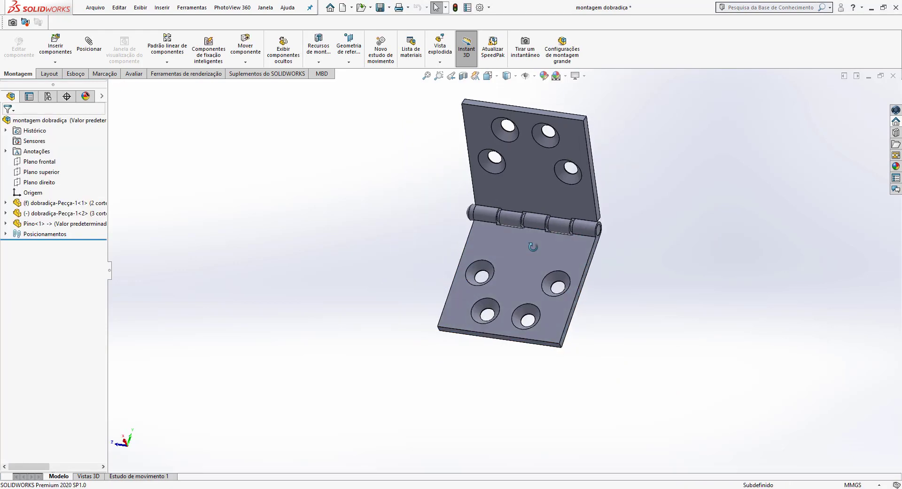
# - Inspect the resized hinge from both sides and swing the free leaf about the pin
pyautogui.scroll(-3, 554, 235)
pyautogui.moveTo(555, 236); pyautogui.dragTo(587, 226, button='middle')
pyautogui.scroll(2, 555, 235)
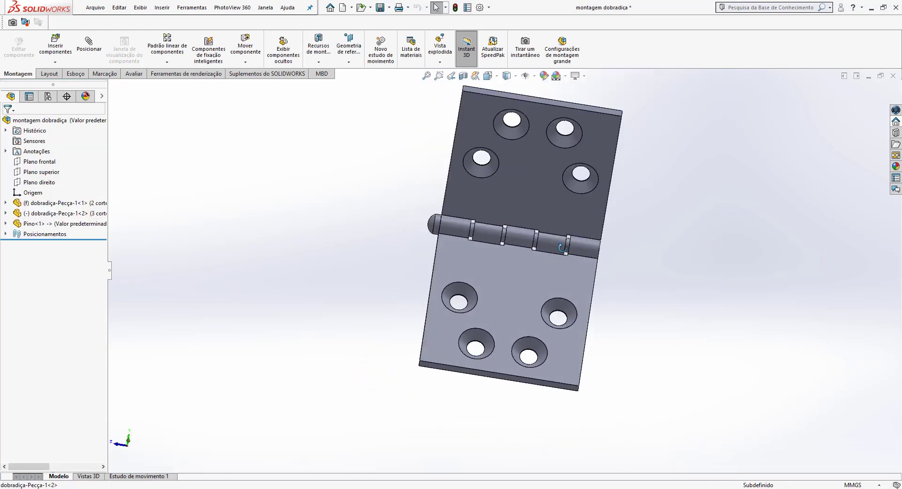
pyautogui.moveTo(493, 231); pyautogui.dragTo(522, 167, button='middle')
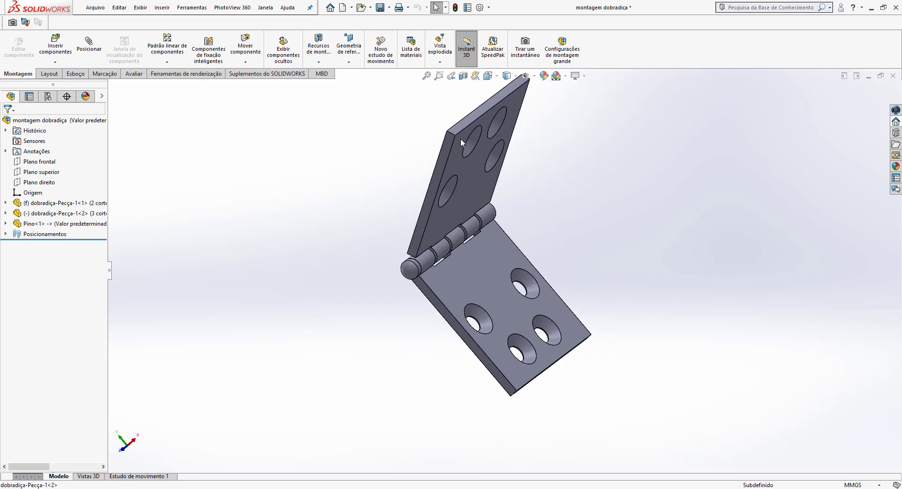
pyautogui.moveTo(461, 139); pyautogui.dragTo(464, 209)
pyautogui.moveTo(543, 221); pyautogui.dragTo(488, 210, button='middle')
# - Use Move Component with Physical Dynamics between all components to swing the free leaf open, then closed against the fixed leaf
pyautogui.click(245, 48)
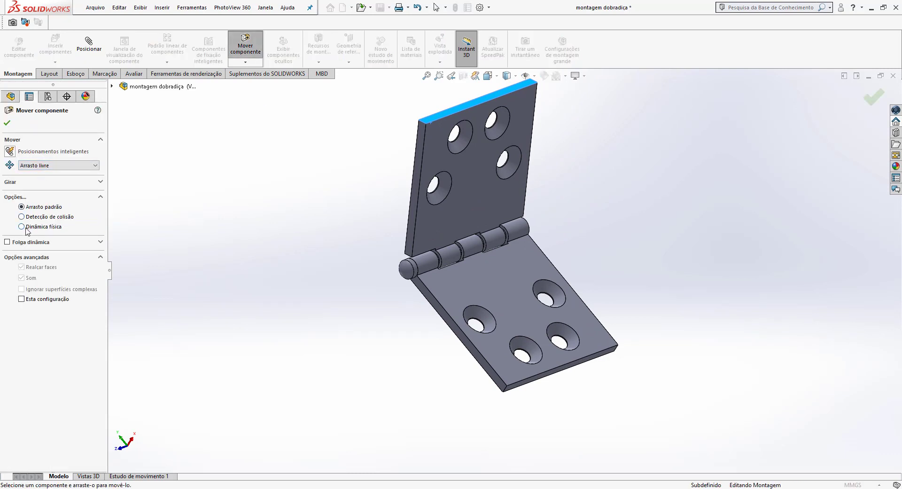
pyautogui.click(21, 227)
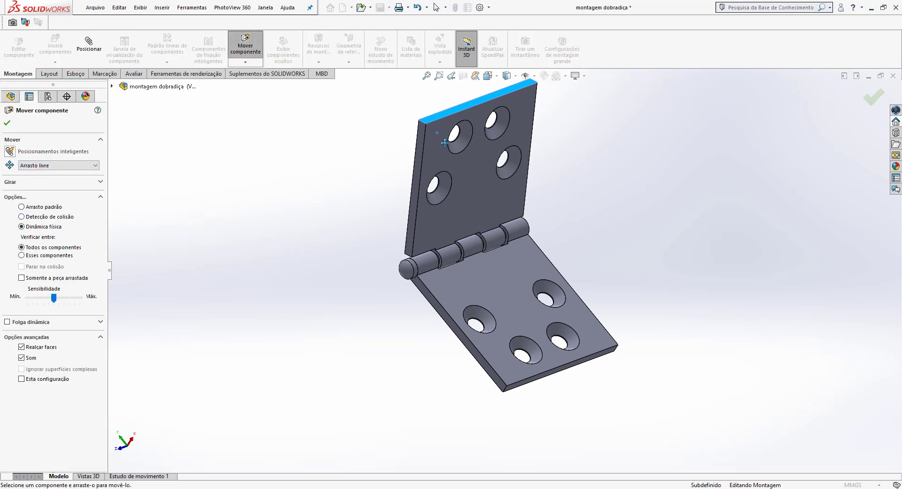
pyautogui.moveTo(444, 143); pyautogui.dragTo(394, 329)
pyautogui.moveTo(394, 324); pyautogui.dragTo(461, 106, button='middle')
pyautogui.scroll(-4, 455, 264)
pyautogui.moveTo(472, 230); pyautogui.dragTo(419, 328, button='middle')
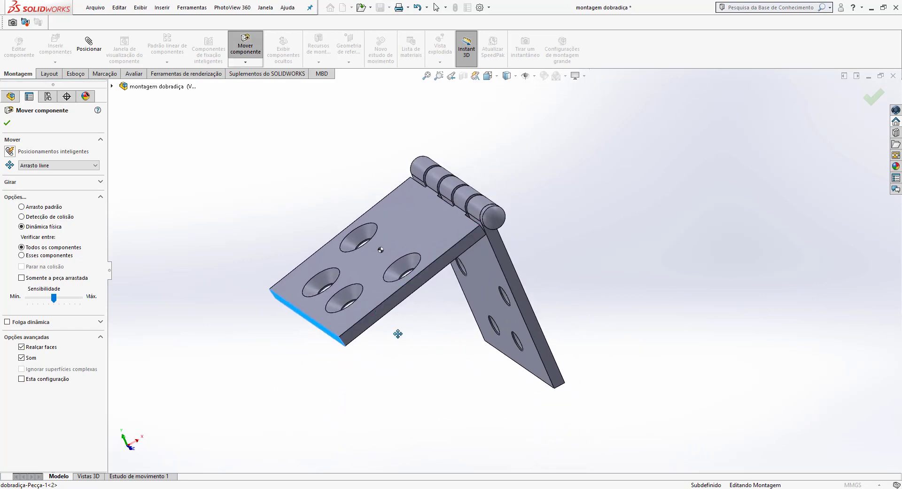
pyautogui.moveTo(367, 319); pyautogui.dragTo(415, 326)
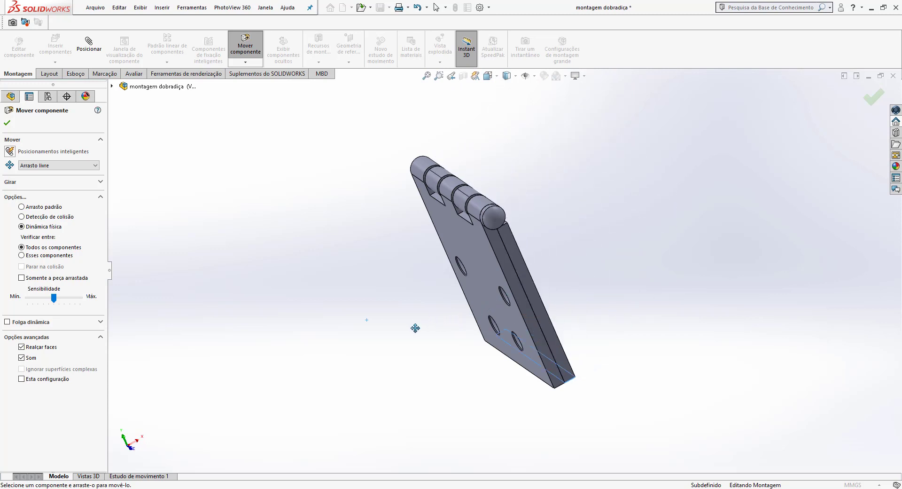
# - Swing the free leaf open again about the pin and leave the Move Component command
pyautogui.moveTo(577, 238); pyautogui.dragTo(405, 154, button='middle')
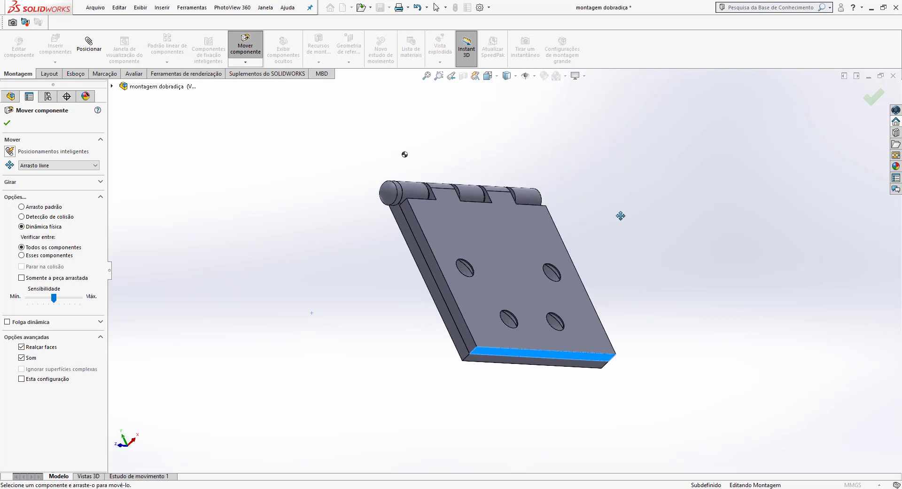
pyautogui.moveTo(522, 272); pyautogui.dragTo(673, 224)
pyautogui.press('Escape')
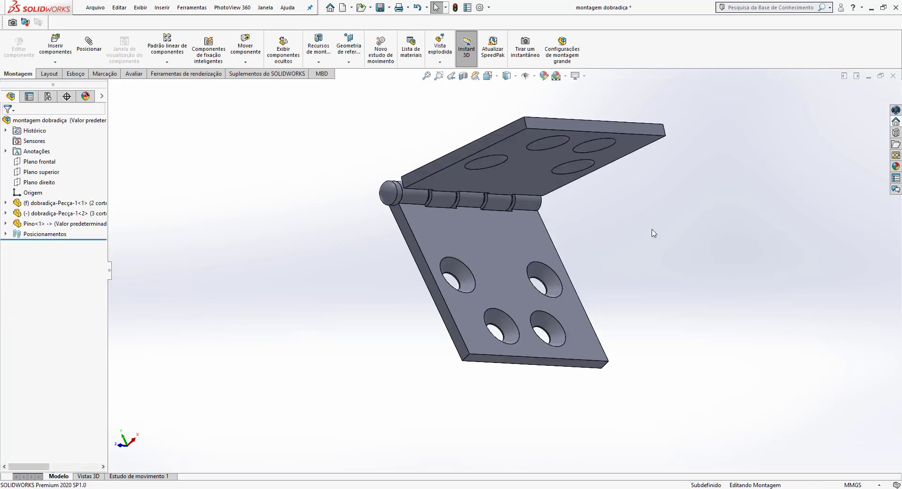
pyautogui.moveTo(650, 234); pyautogui.dragTo(667, 173, button='middle')
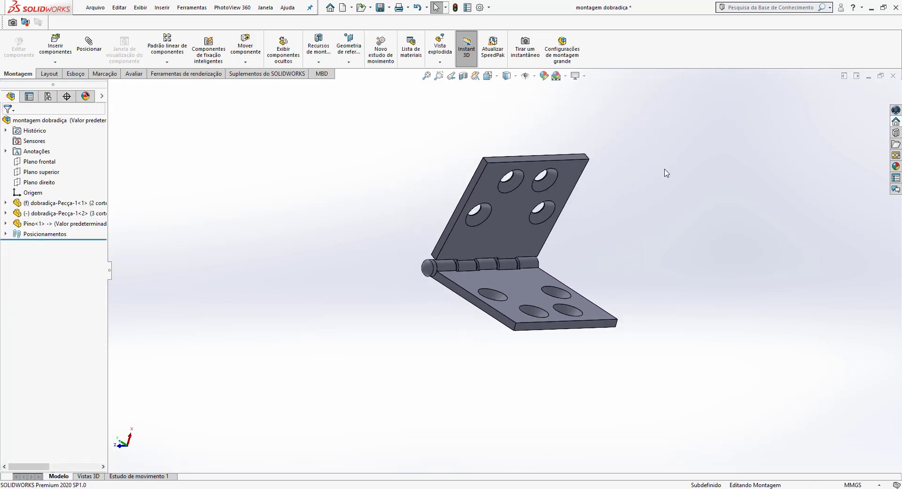